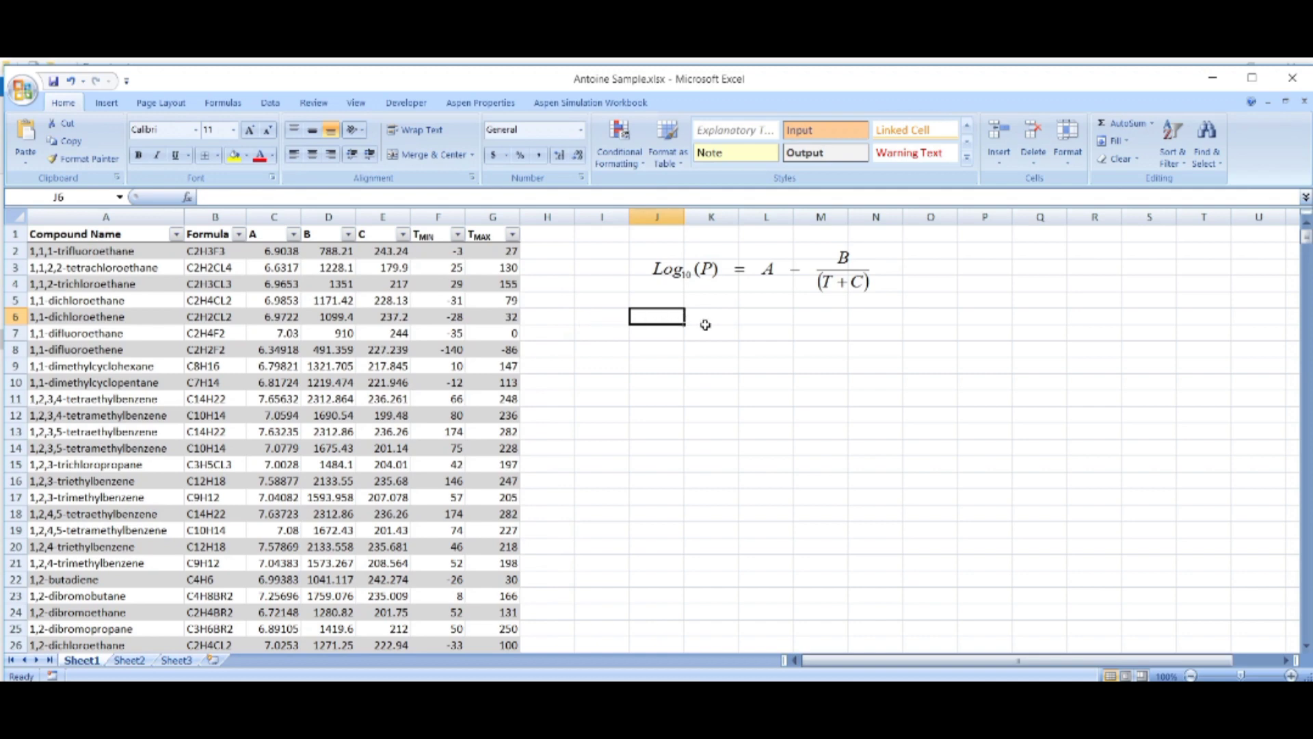
Step: Browse the compound names in the data table and select the Antoine equation object
left_click(78, 237)
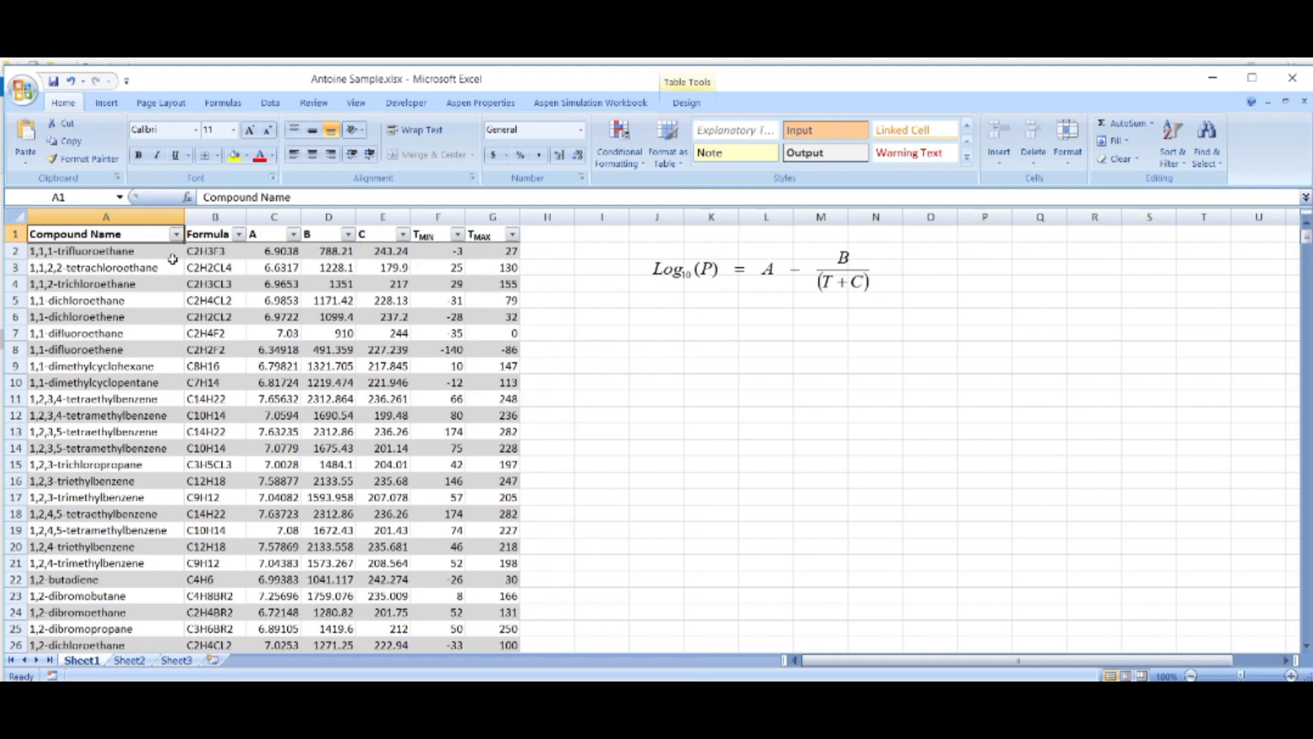
left_click(114, 252)
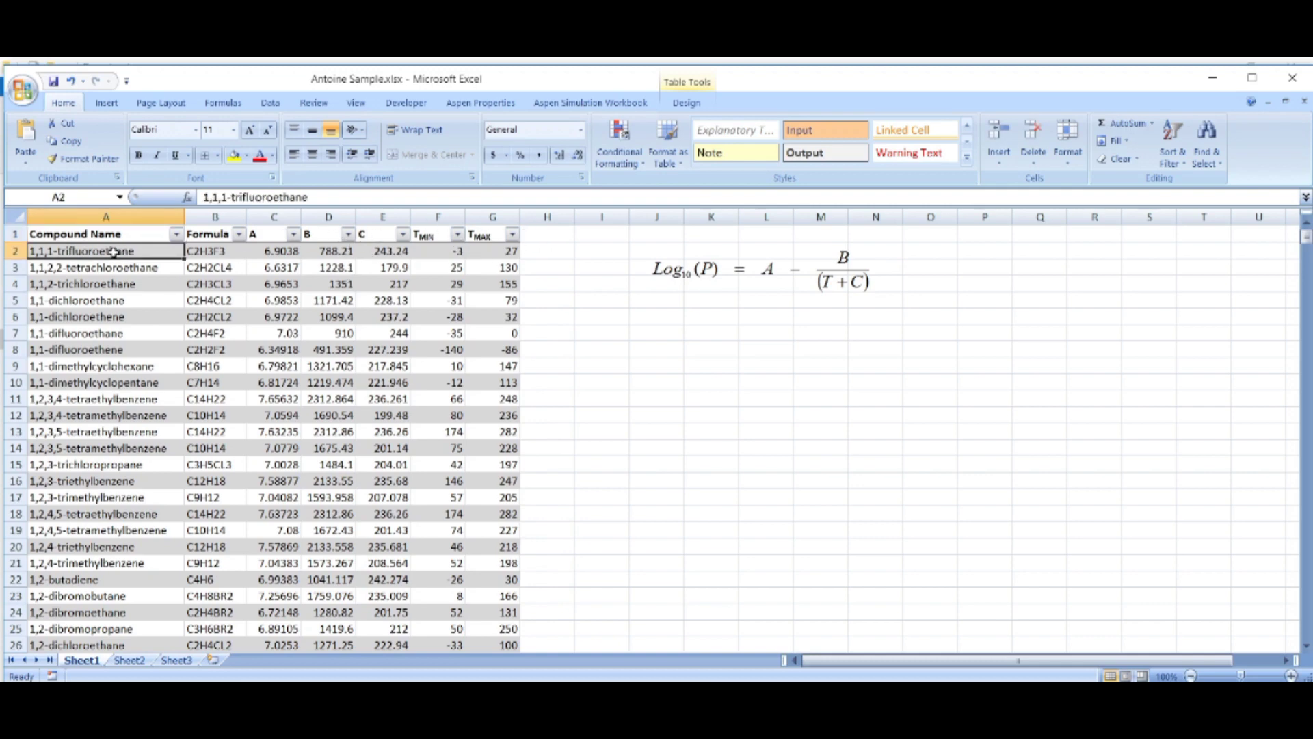
key("shift+Down")
key("ctrl+Down")
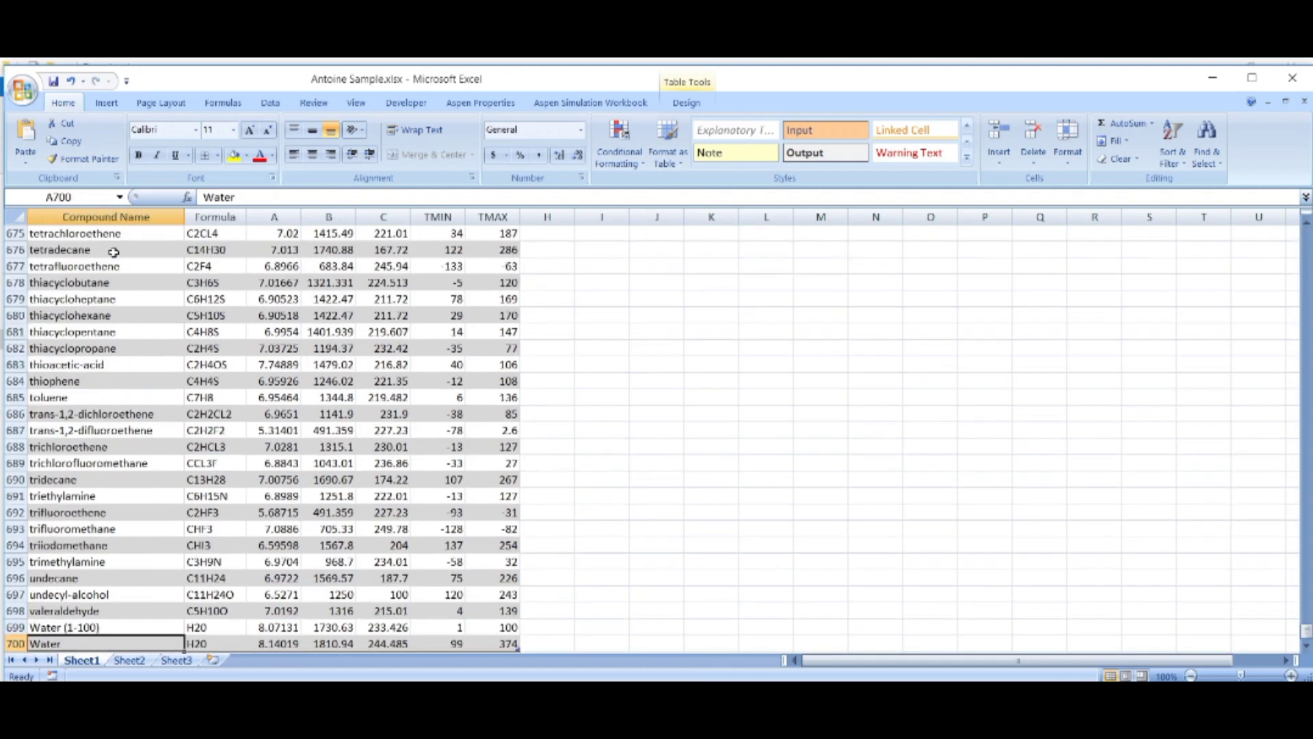
key("ctrl+Up")
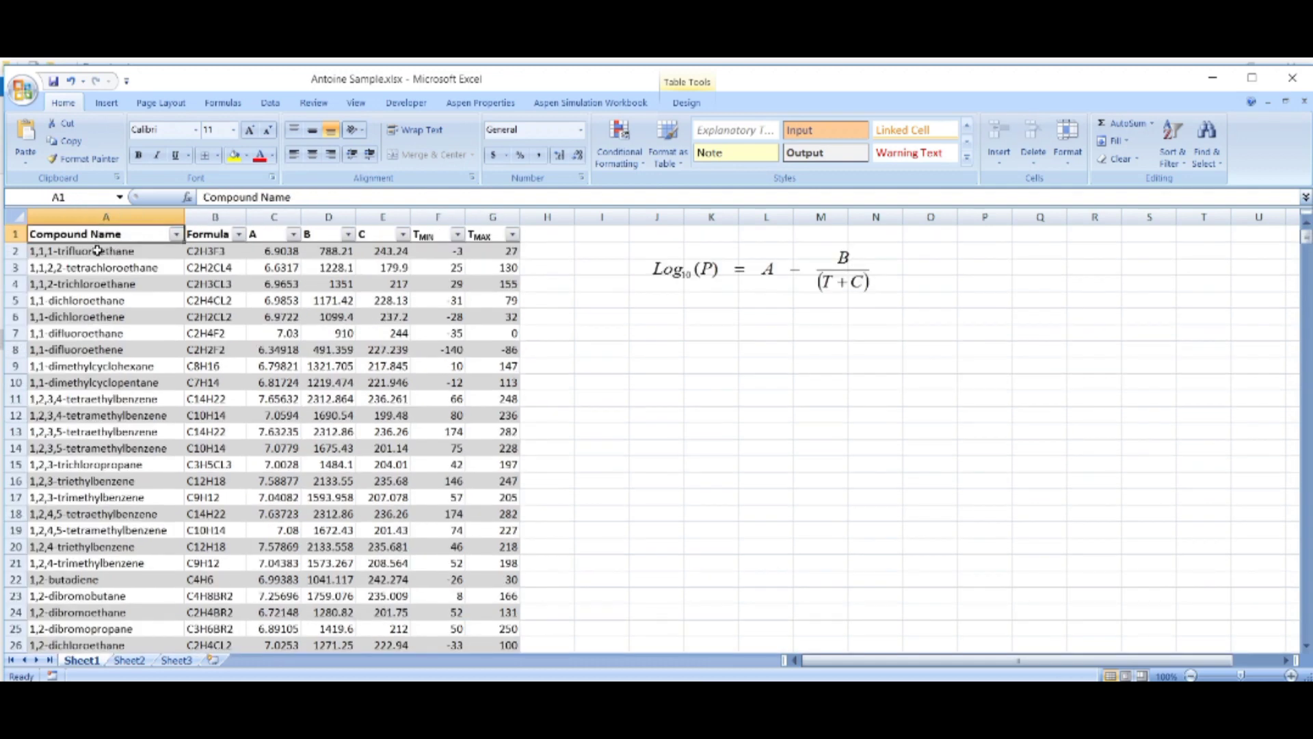
left_click(97, 251)
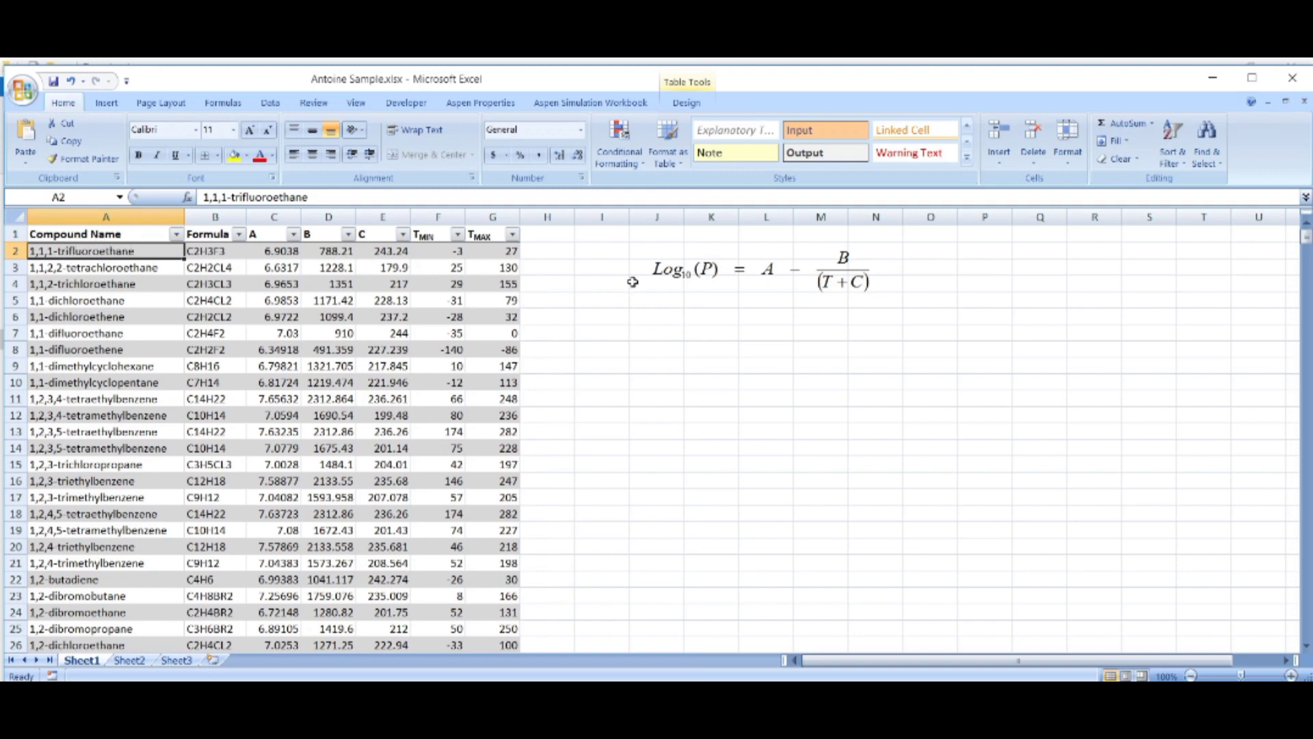
left_click(677, 279)
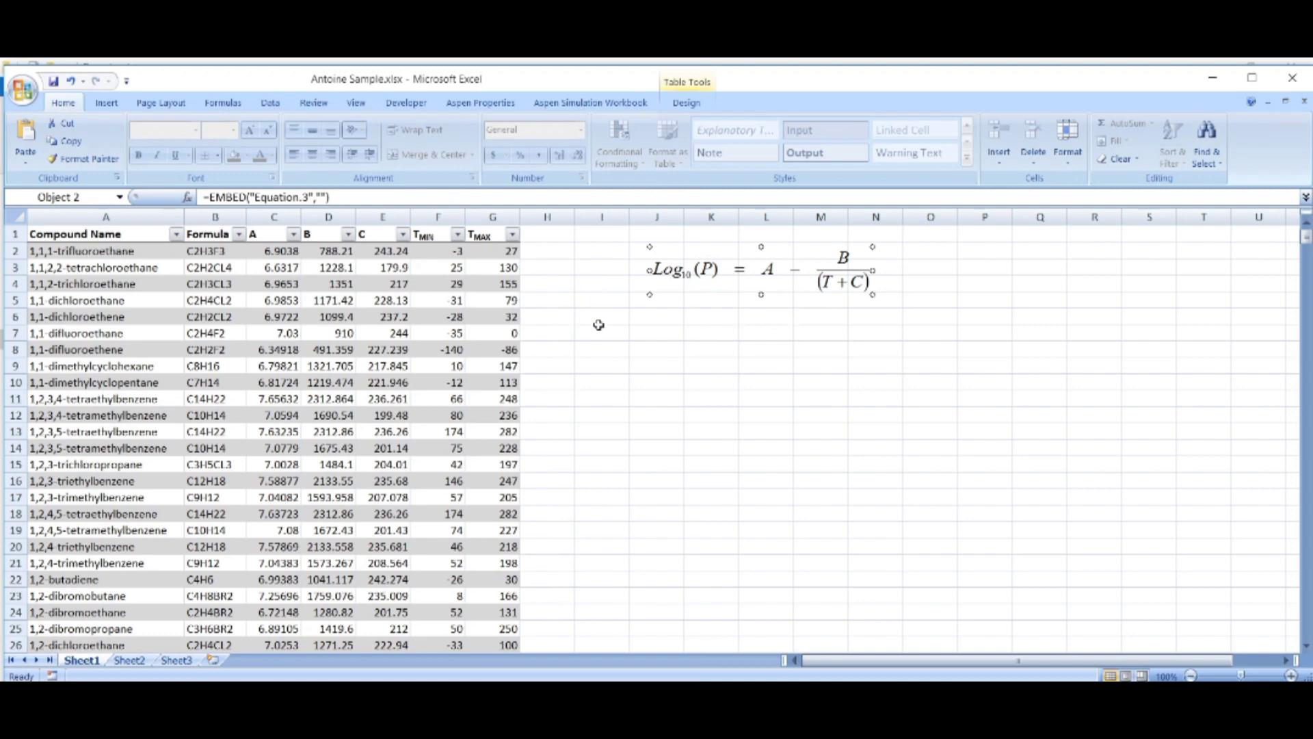
Step: Enter the label Temperature in J7 and autofit column J to fit it
left_click(652, 331)
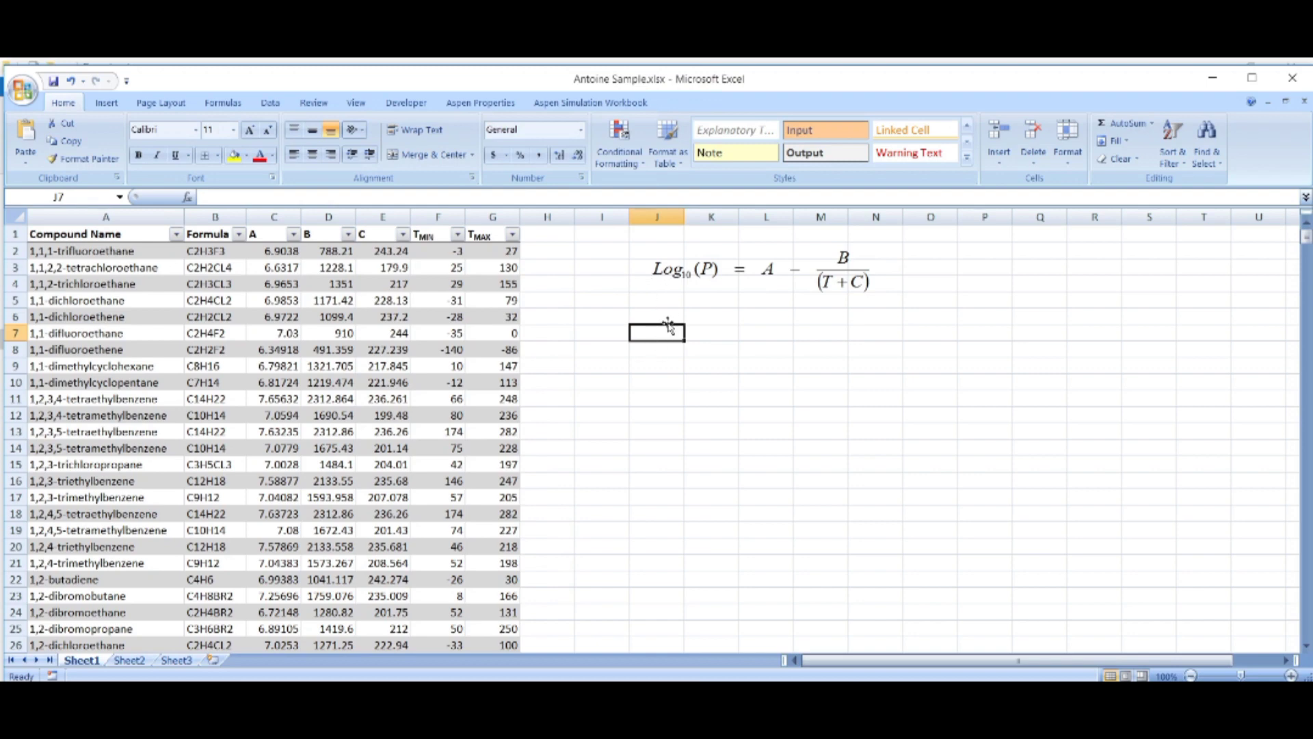
type("Tem")
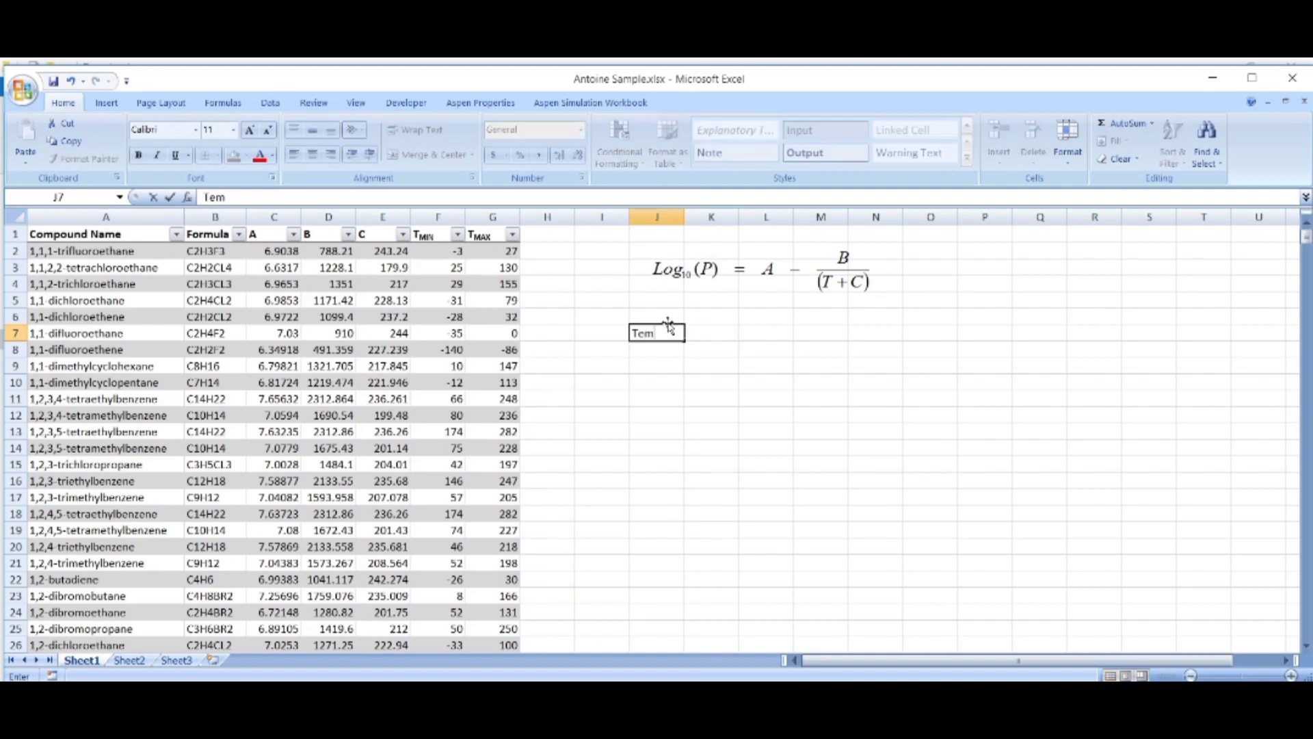
type("perature")
key("Return")
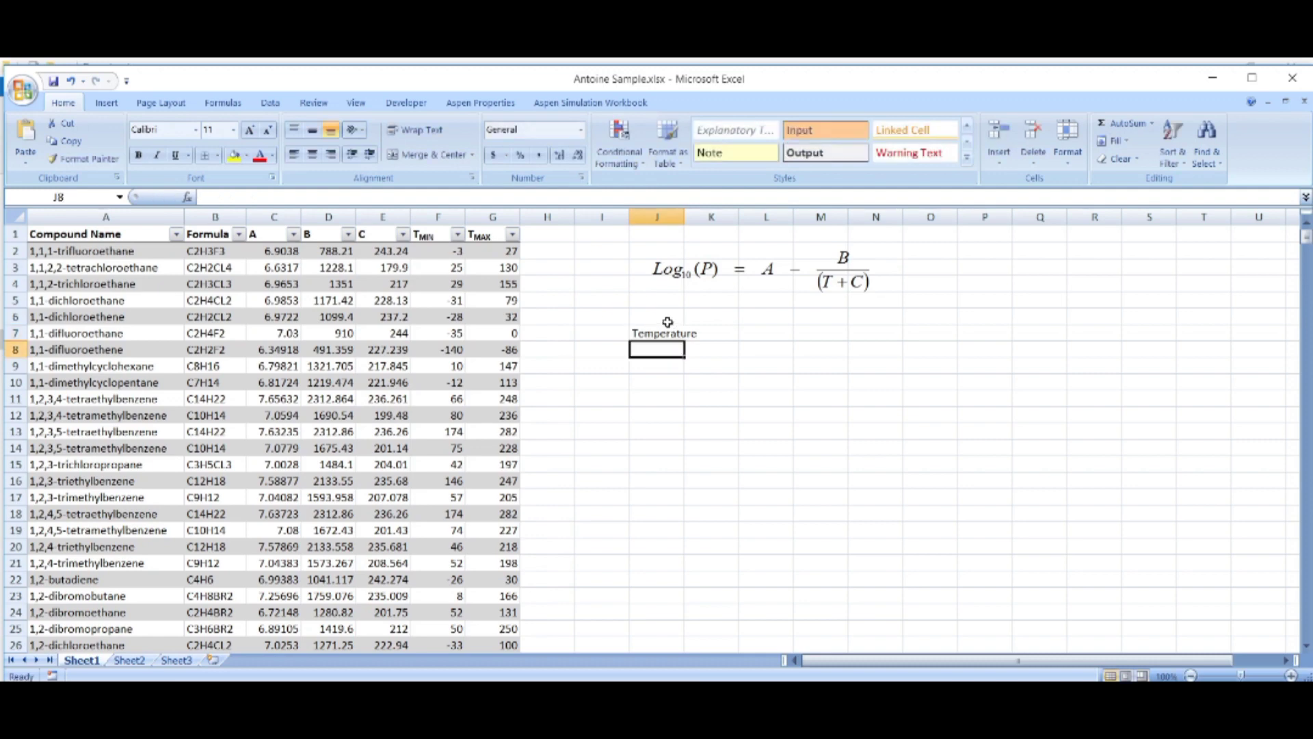
double_click(685, 217)
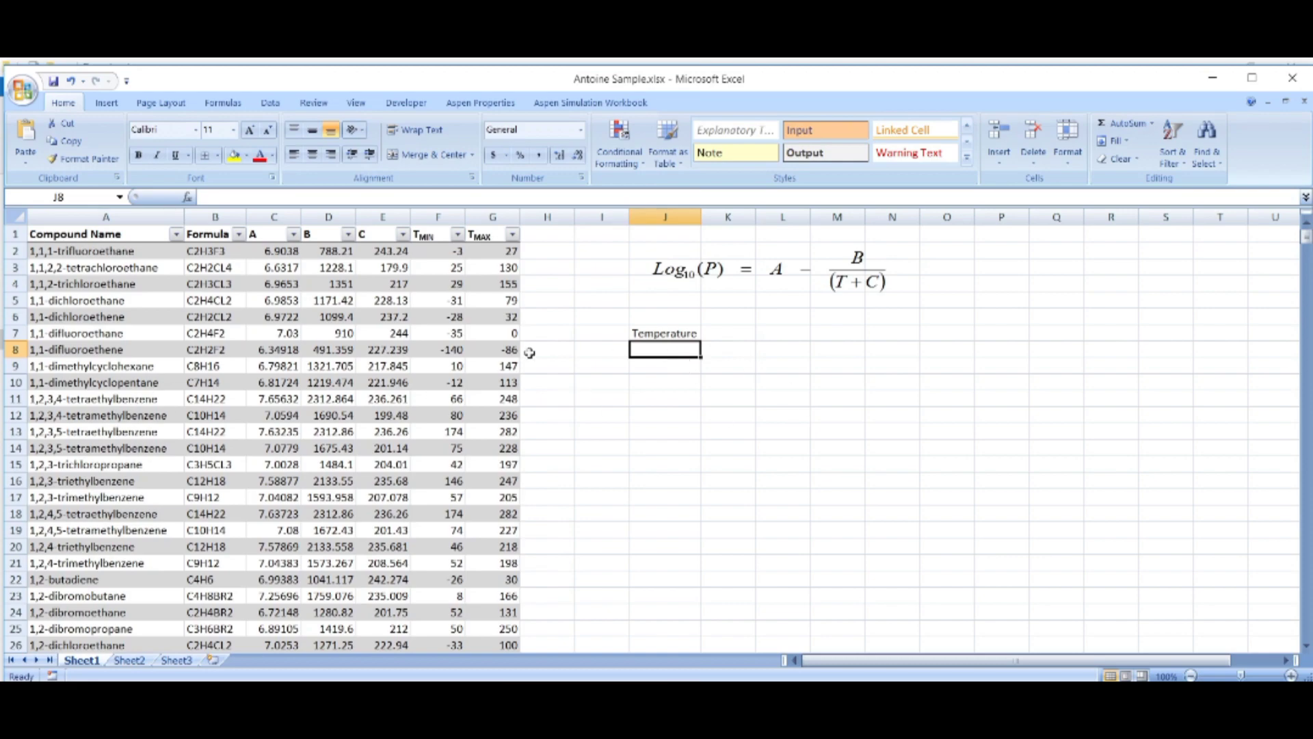
Step: Enter the label Compound name in J8 and autofit column J again
scroll(214, 381, "down", 1)
scroll(214, 380, "down", 4)
scroll(214, 380, "up", 5)
type("Com")
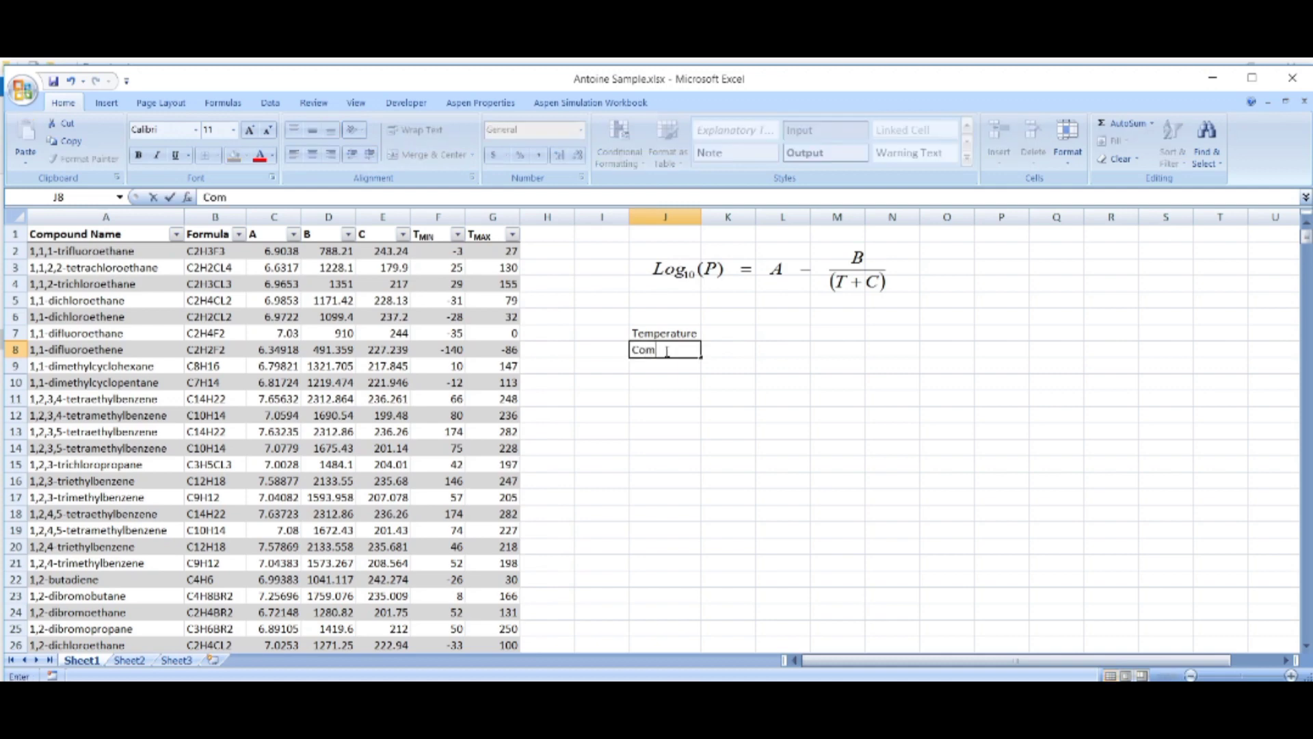
type("pound name")
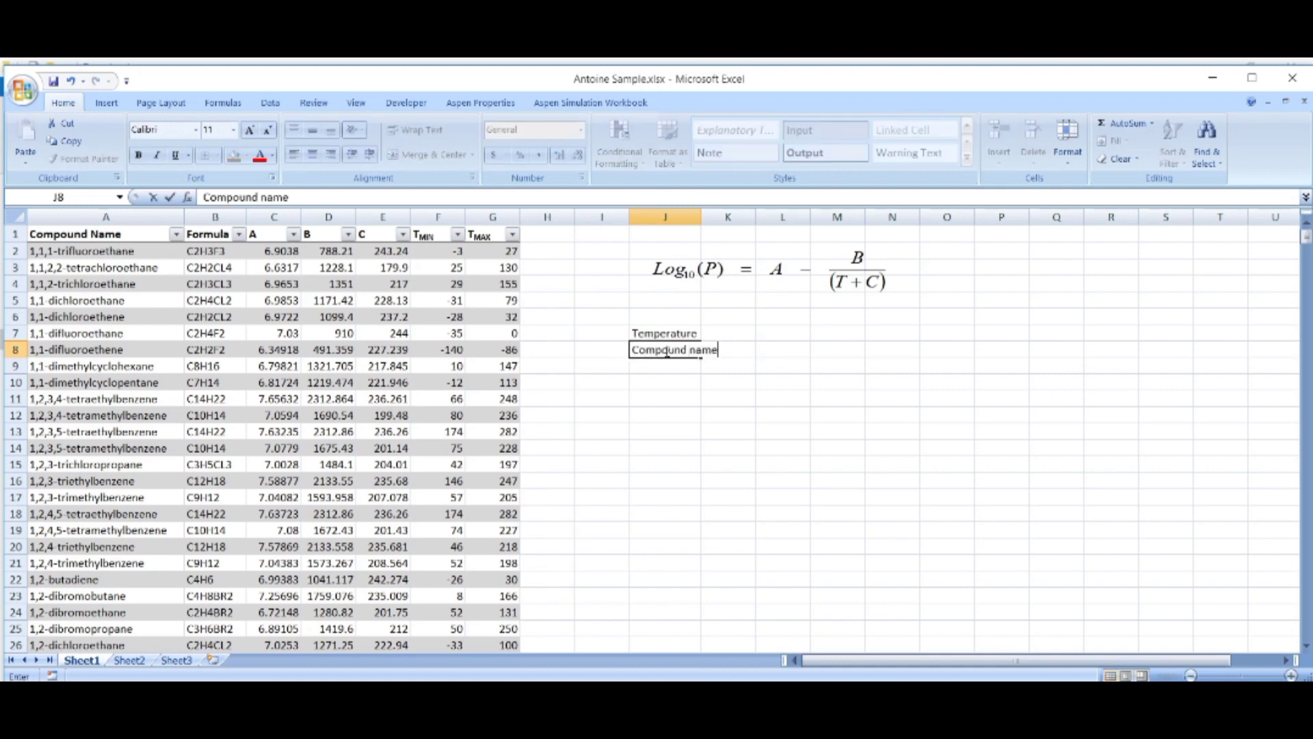
key("Tab")
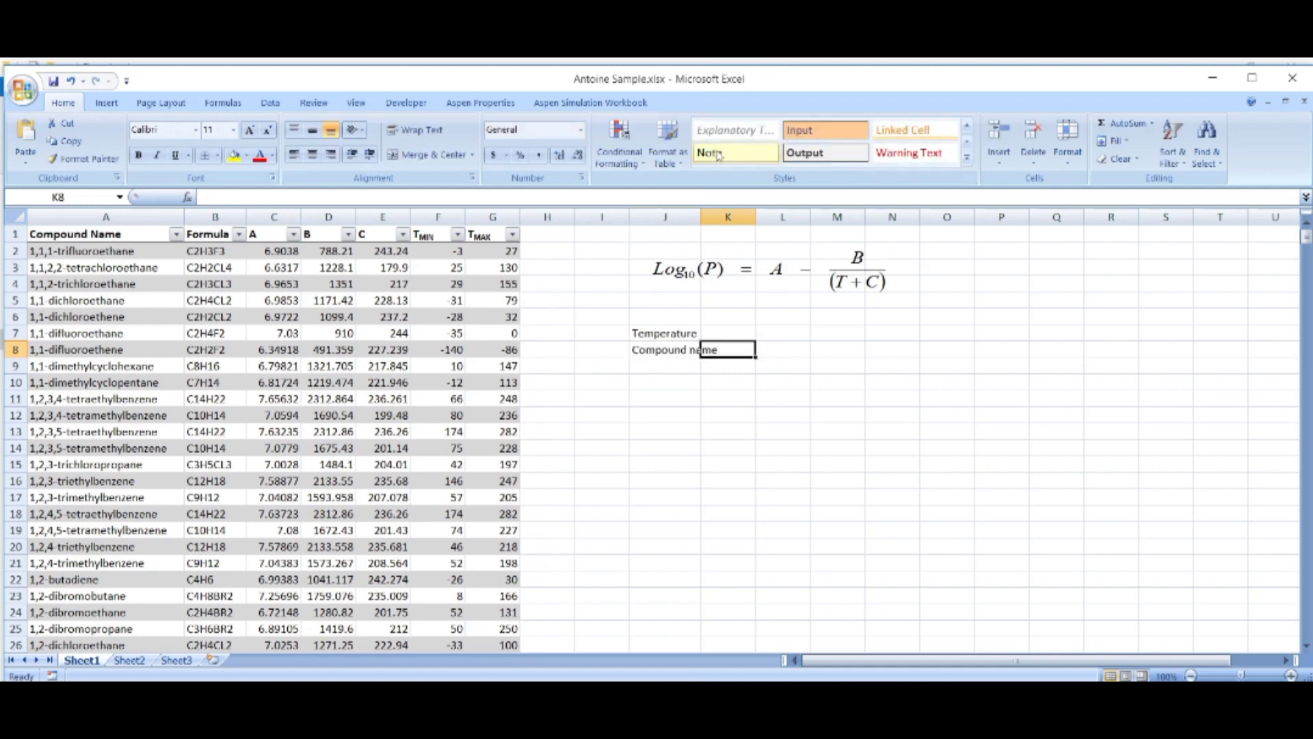
double_click(700, 217)
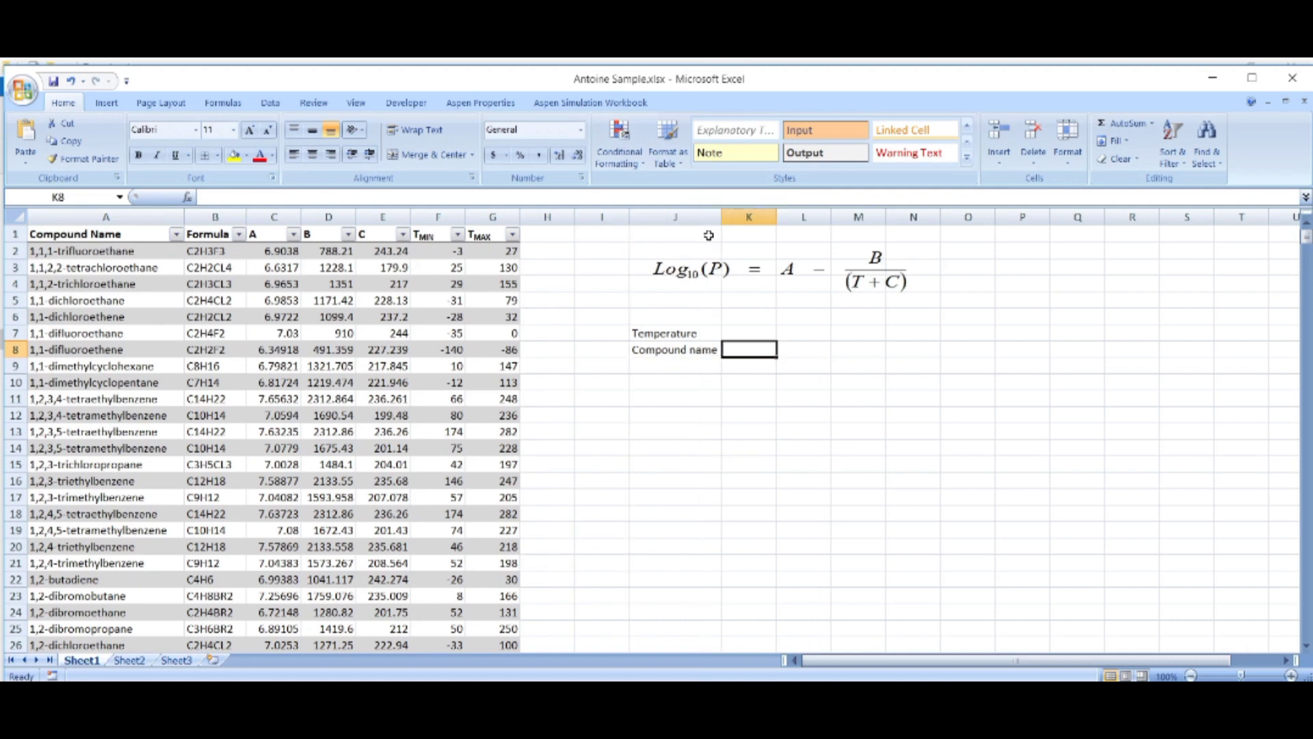
left_click(759, 334)
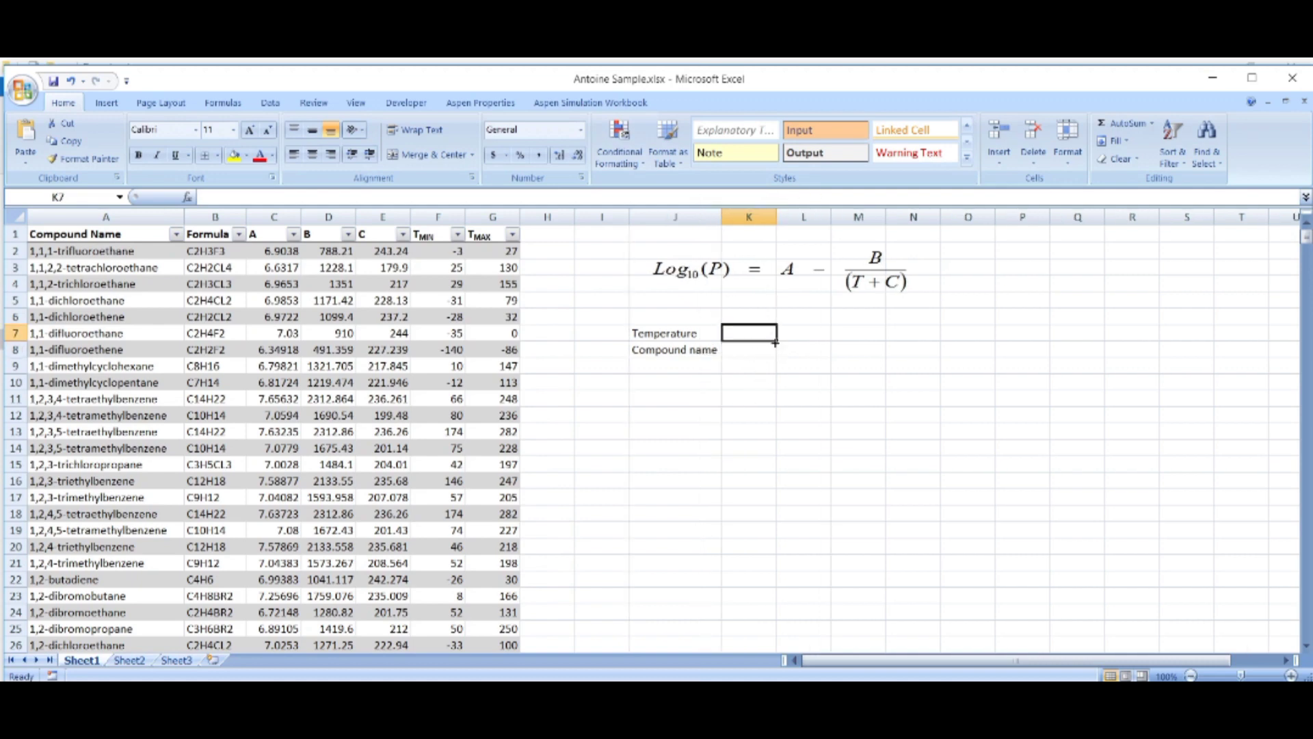
left_click(756, 349)
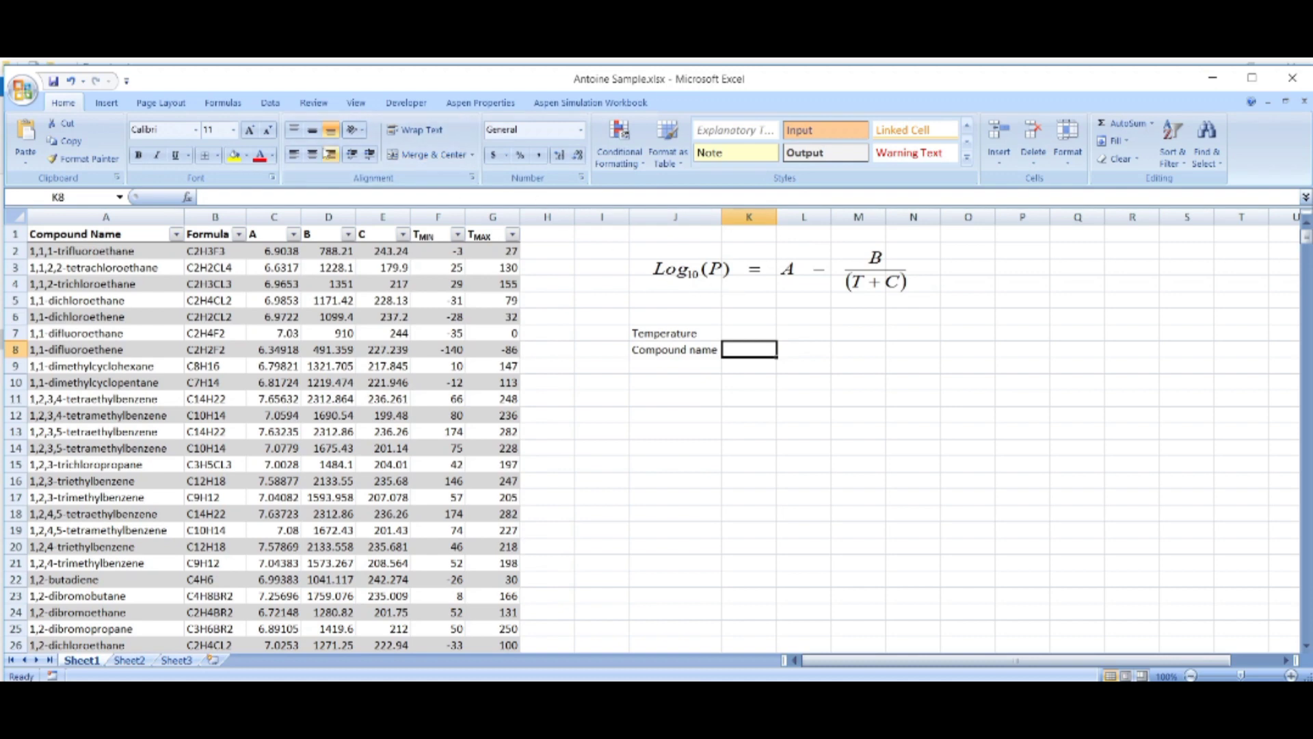
Step: Give K8 a List data validation sourced from =$A$2:$A$700 of compound names
left_click(269, 104)
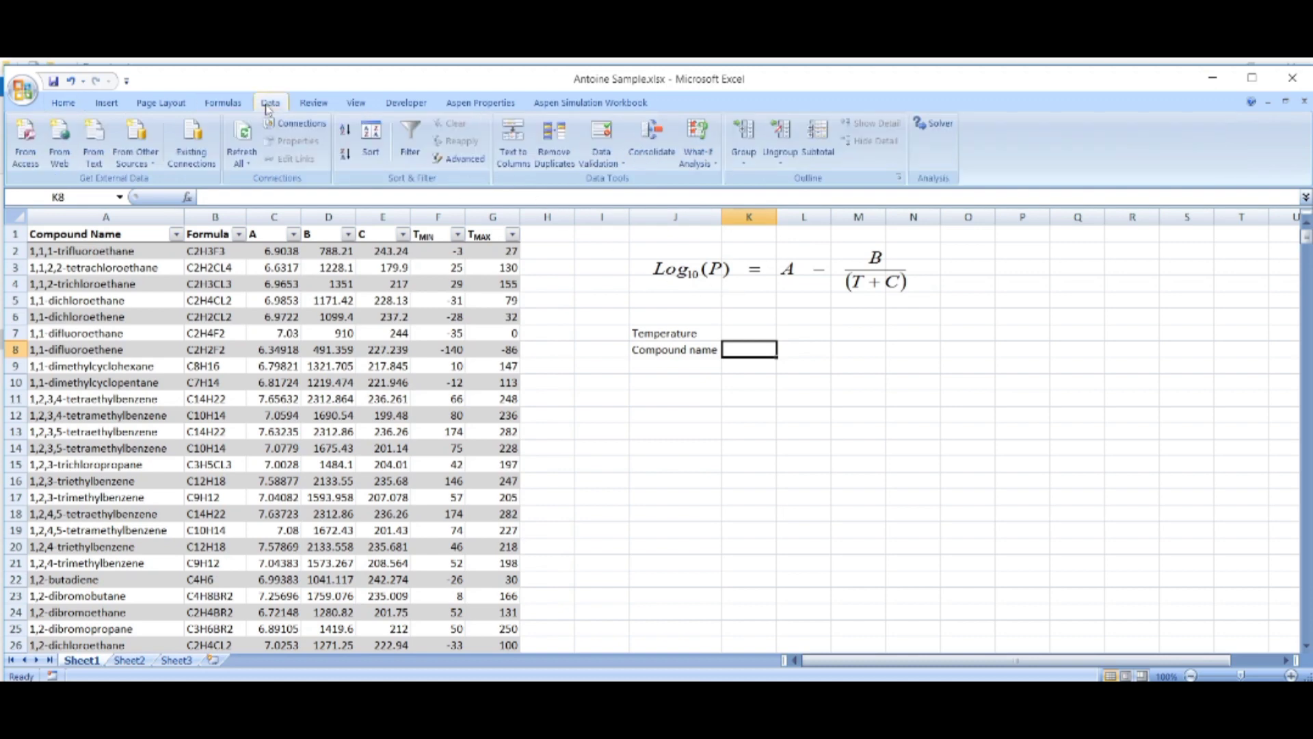
left_click(608, 164)
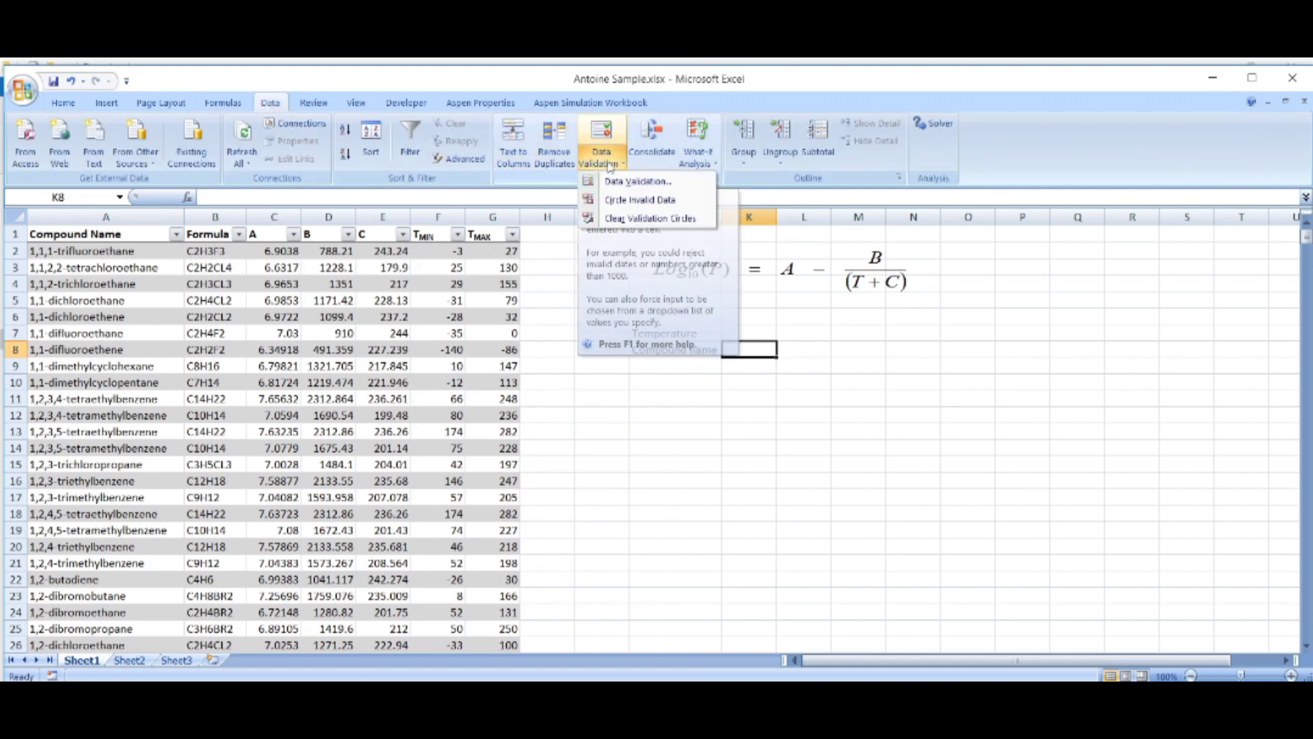
left_click(624, 182)
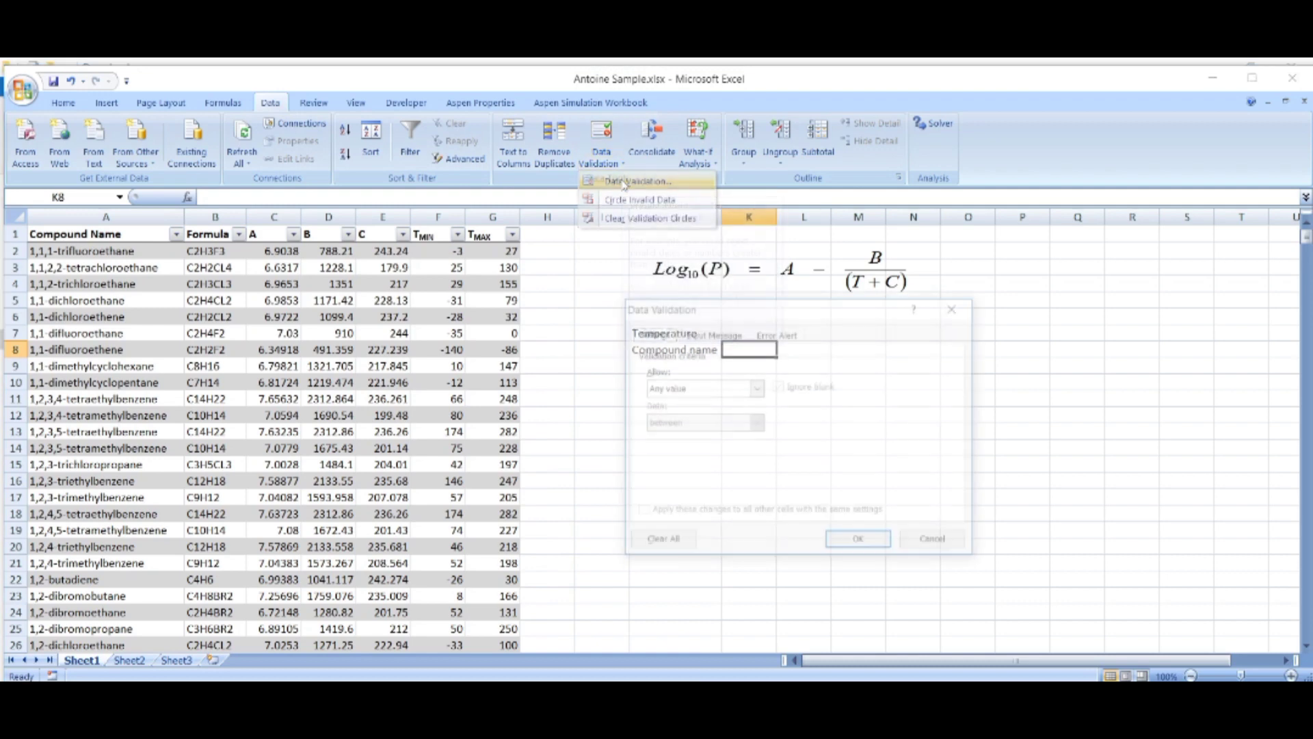
left_click(756, 390)
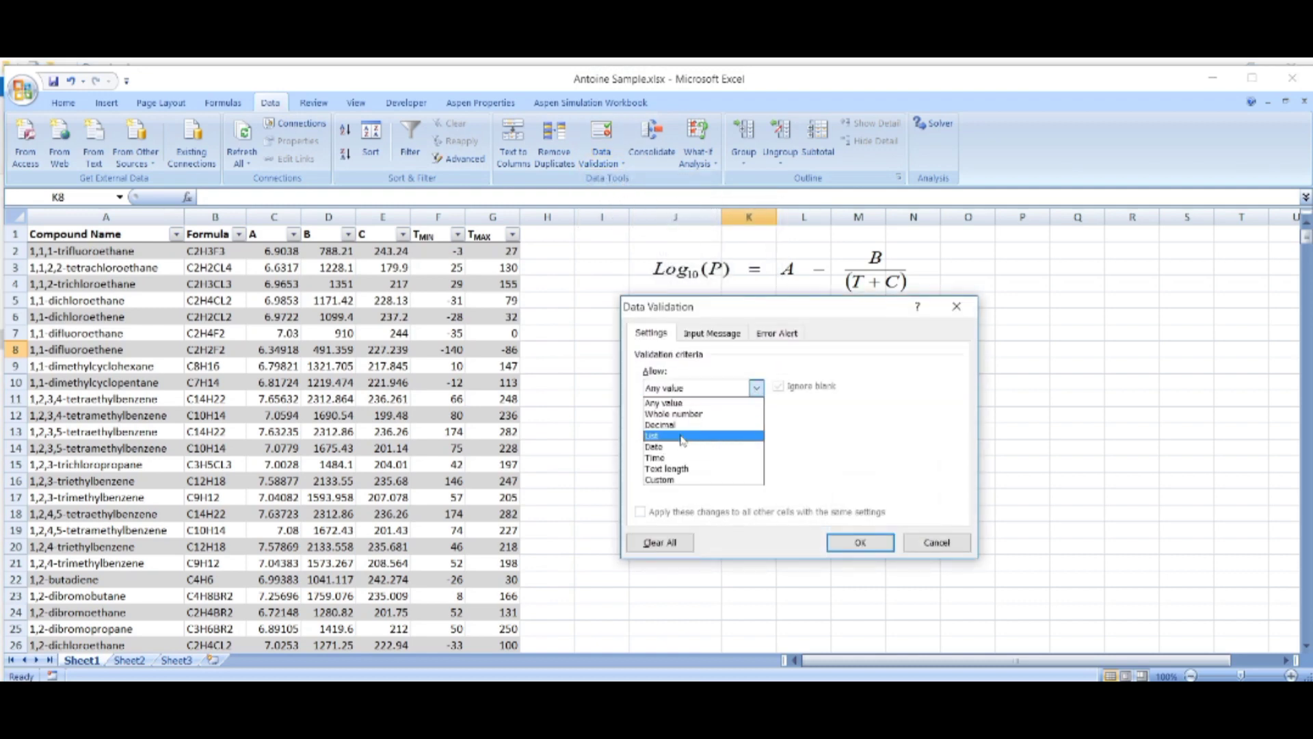
left_click(682, 441)
left_click(766, 457)
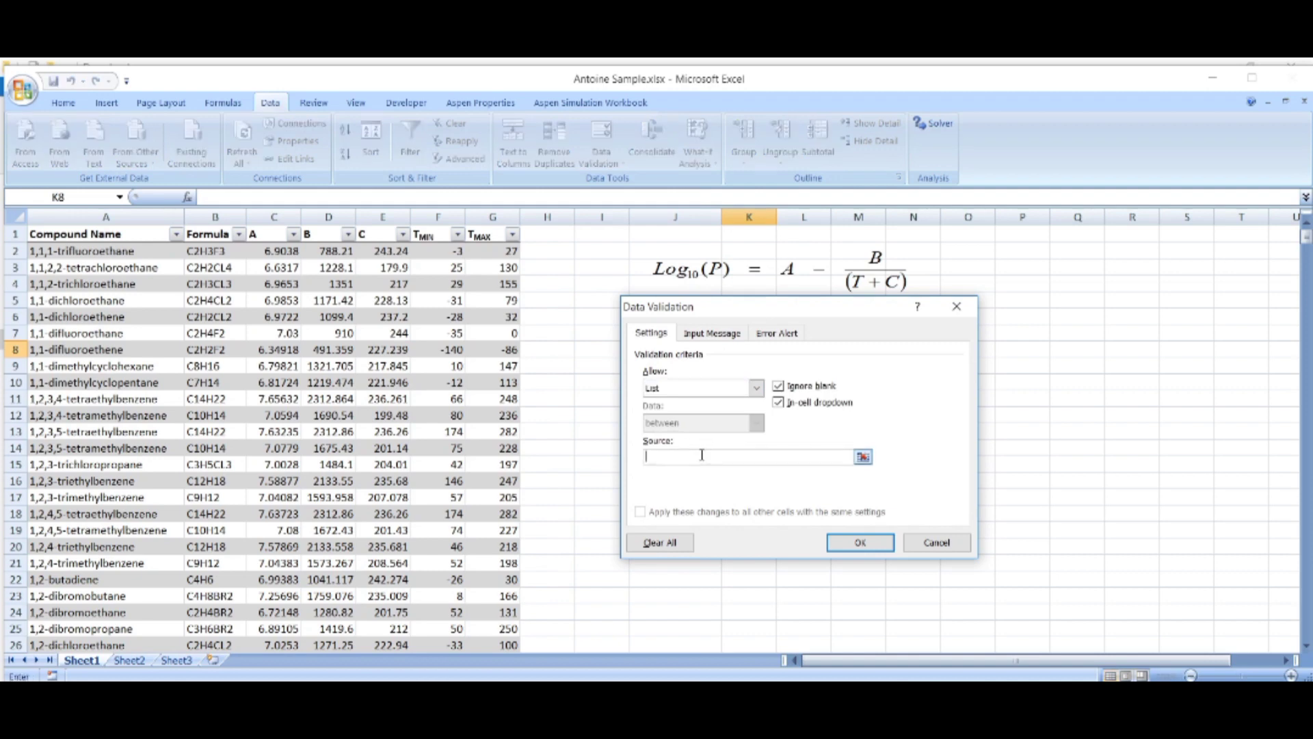
left_click(88, 254)
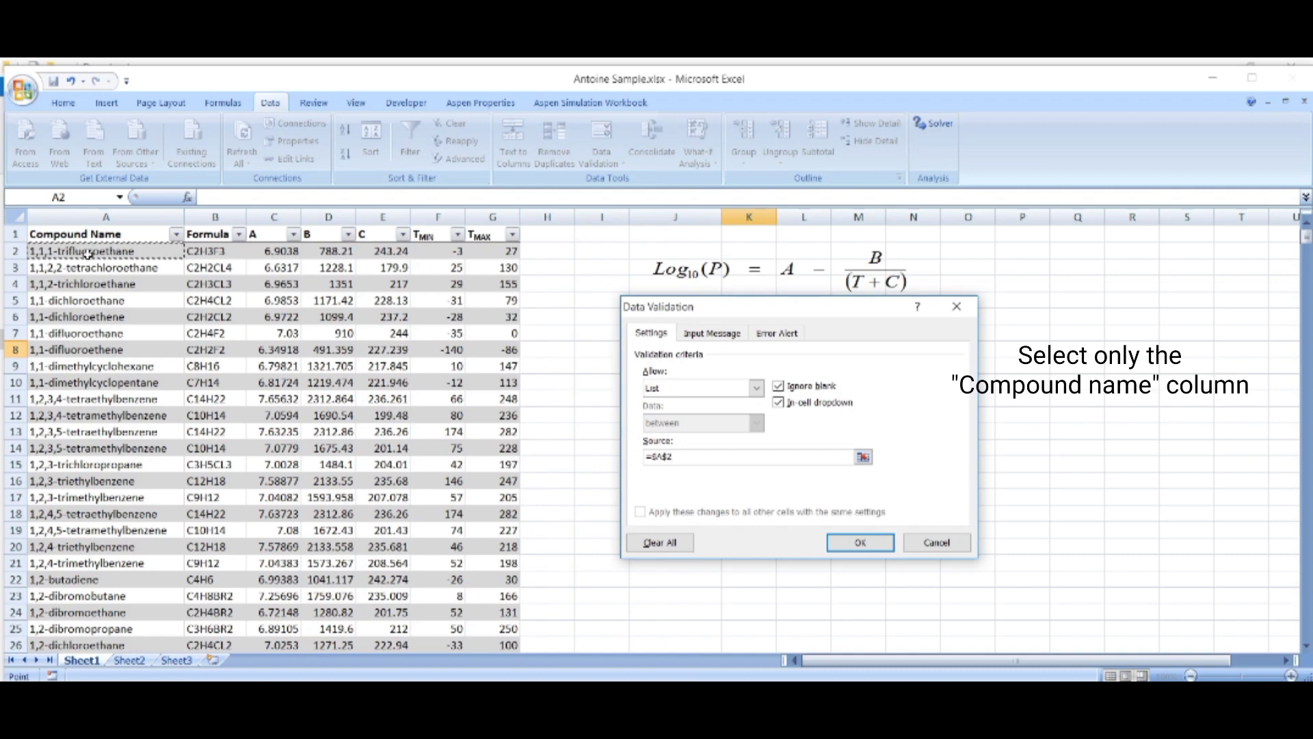
key("ctrl+shift+Down")
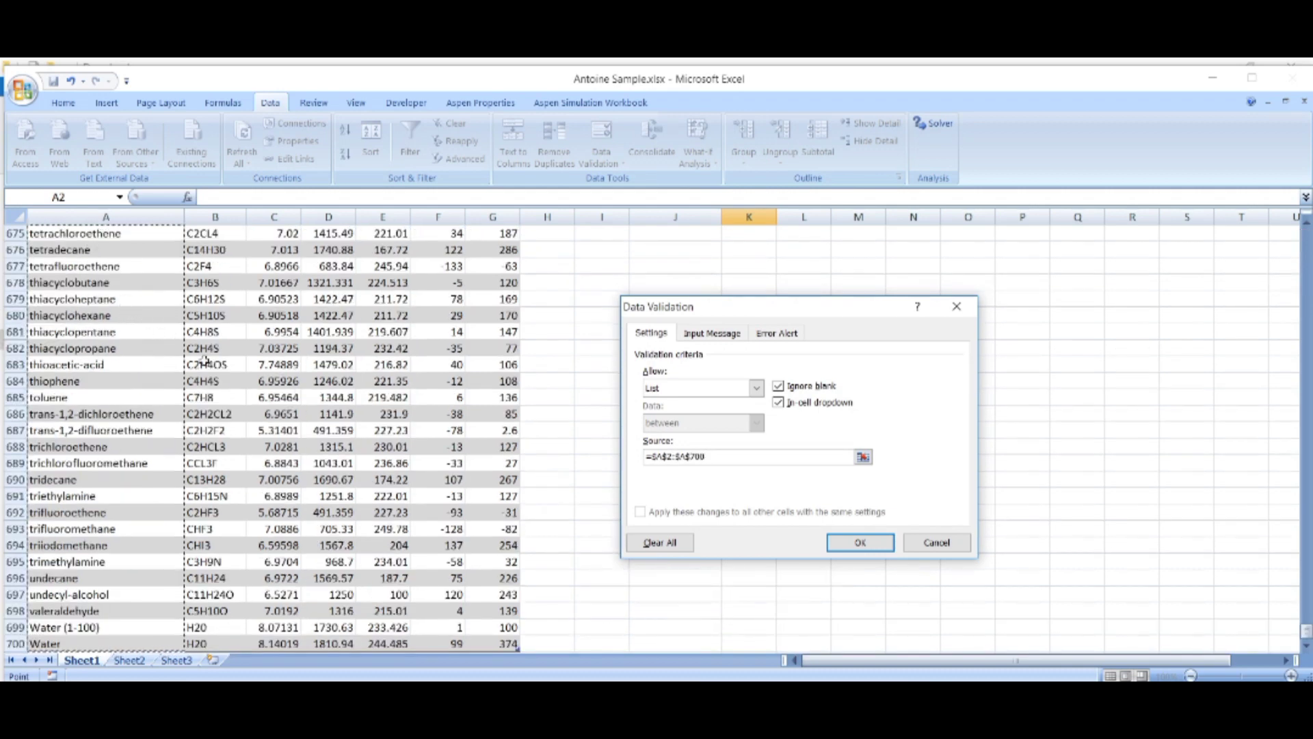
left_click(865, 542)
left_click(764, 442)
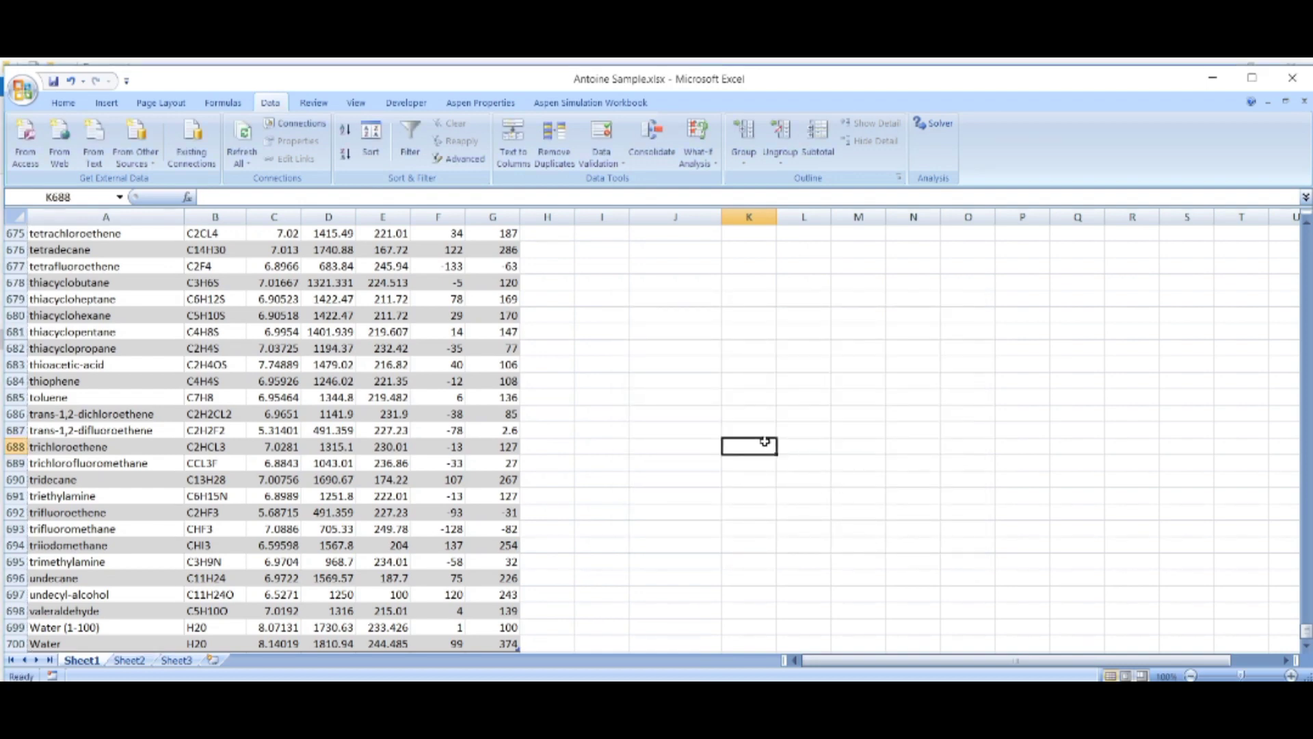
key("ctrl+Up")
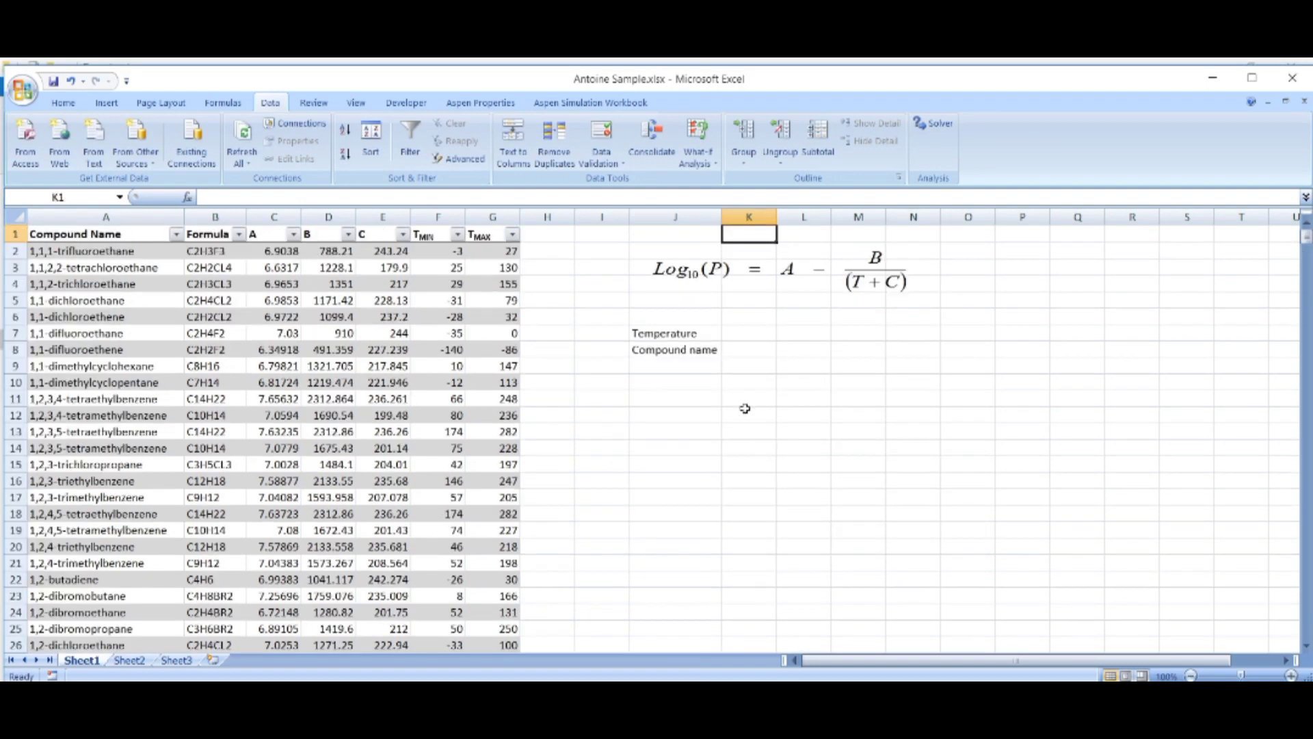
Step: Choose 1,1-dimethylcyclohexane from K8's dropdown and widen column K to show it
left_click(750, 351)
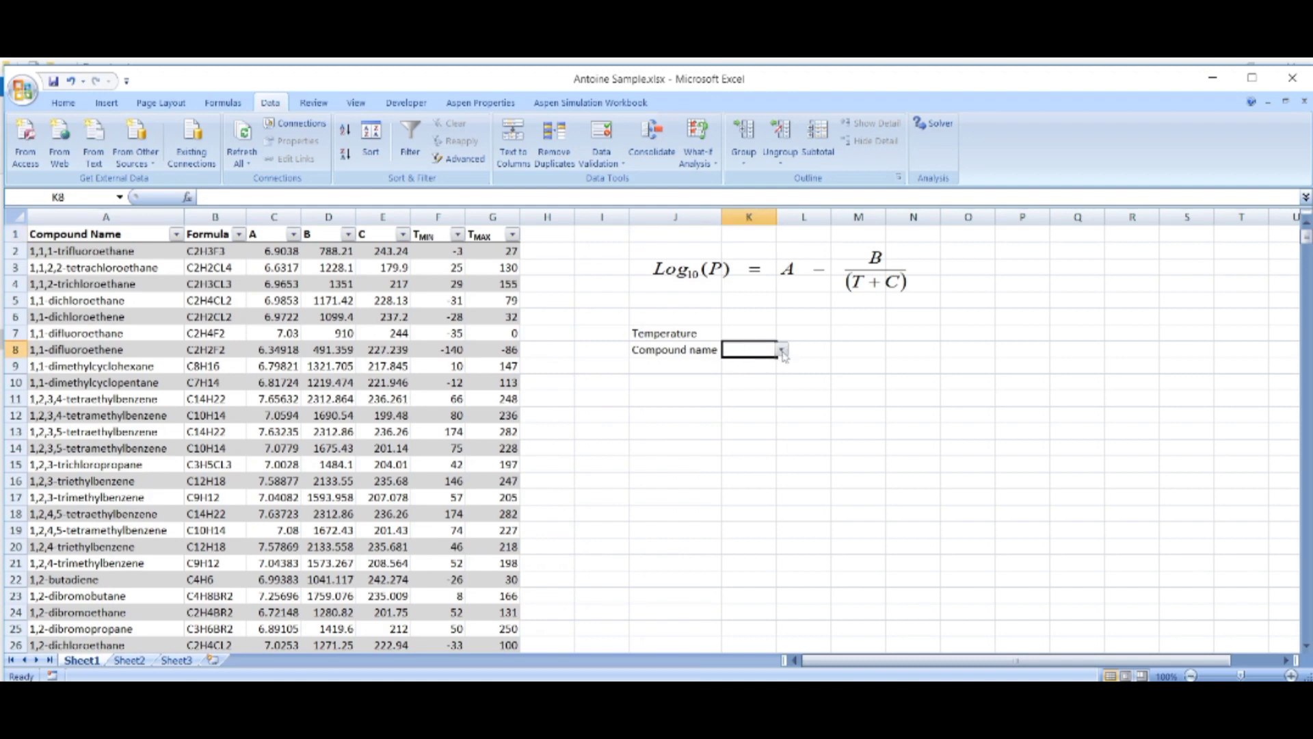
left_click(781, 349)
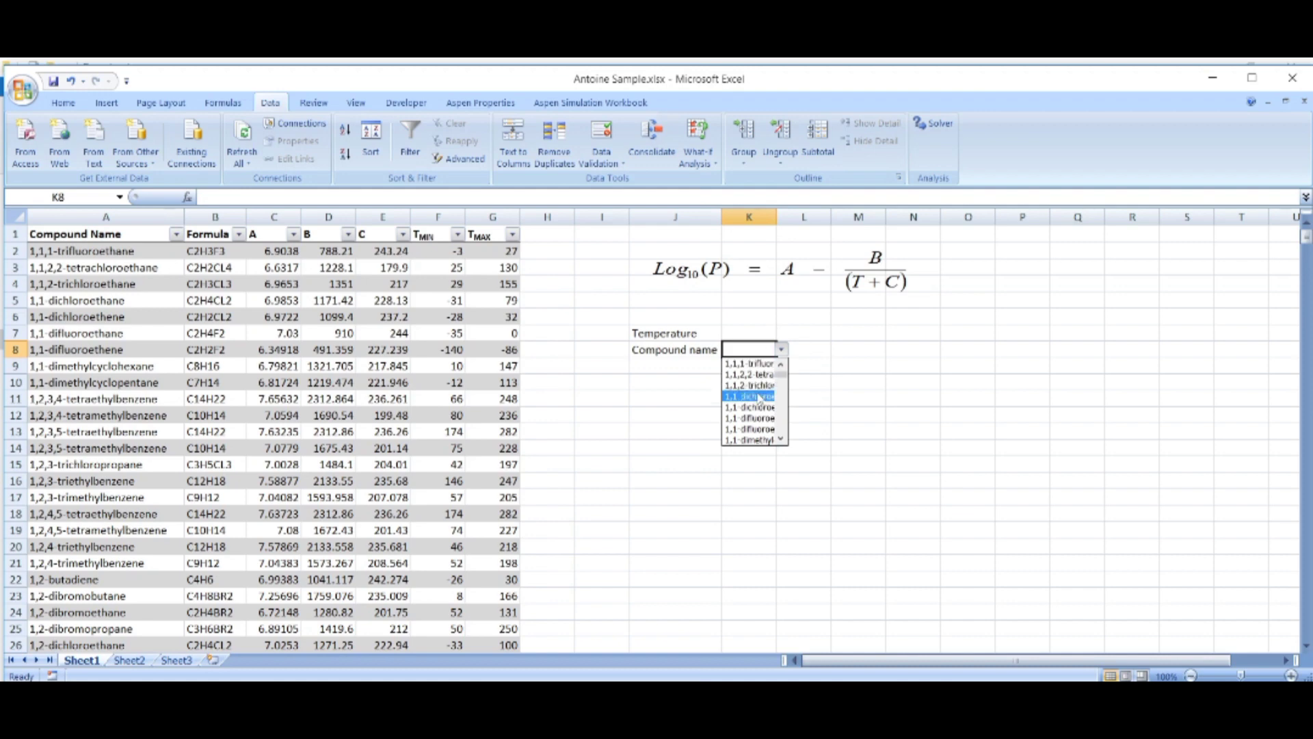
left_click(752, 438)
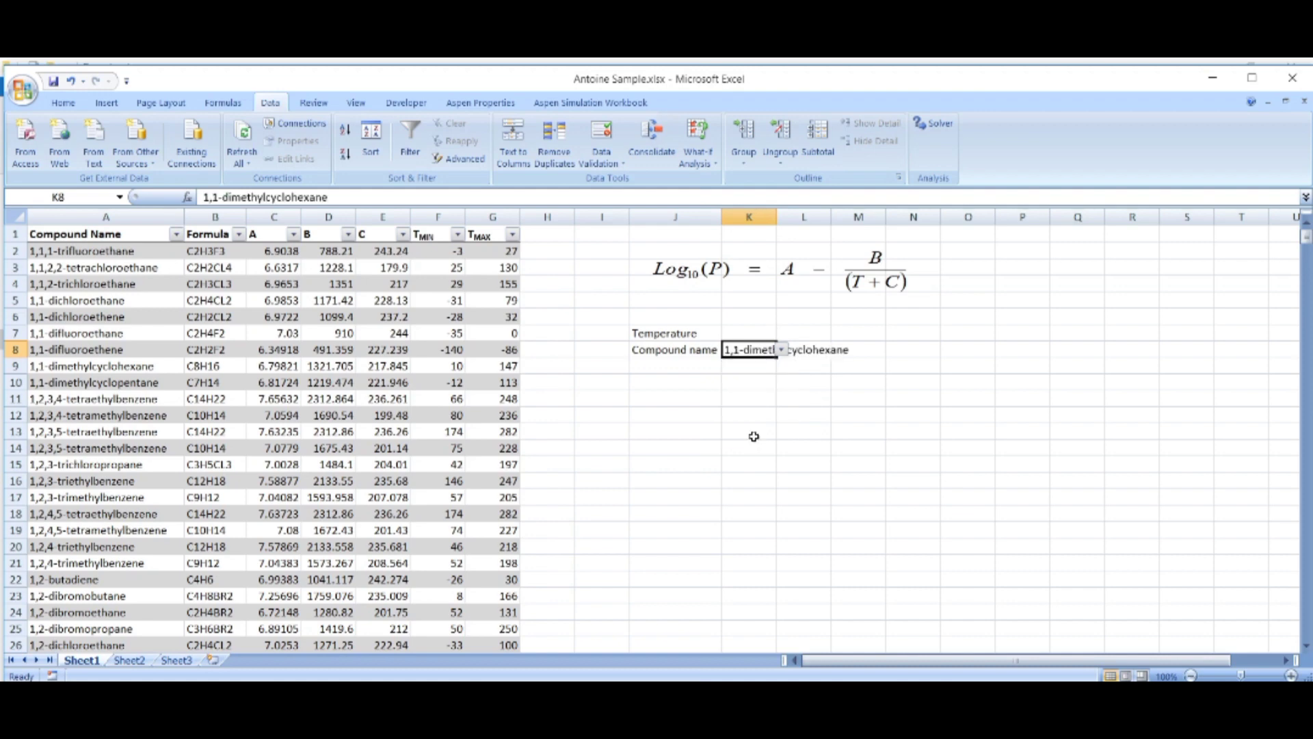
left_click_drag(777, 220, 855, 220)
left_click(821, 398)
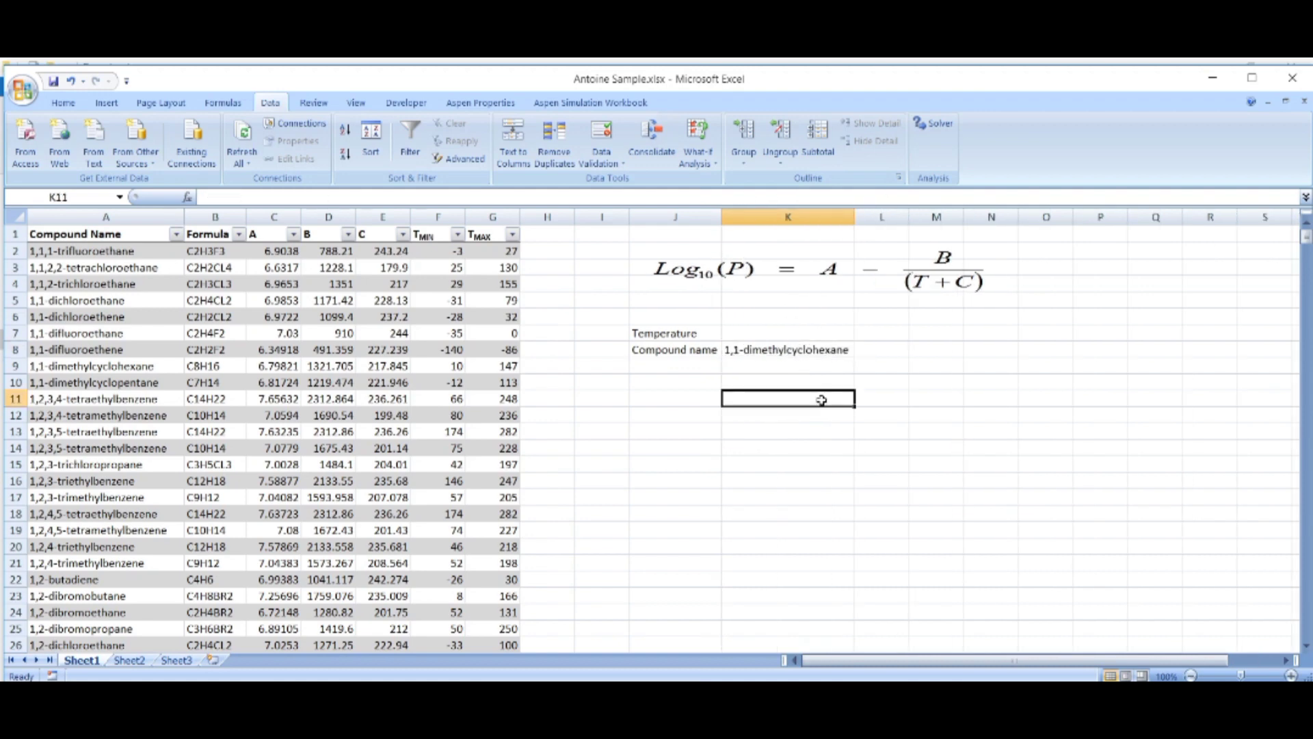
Step: Set the Temperature value in K7 to 50
left_click(779, 336)
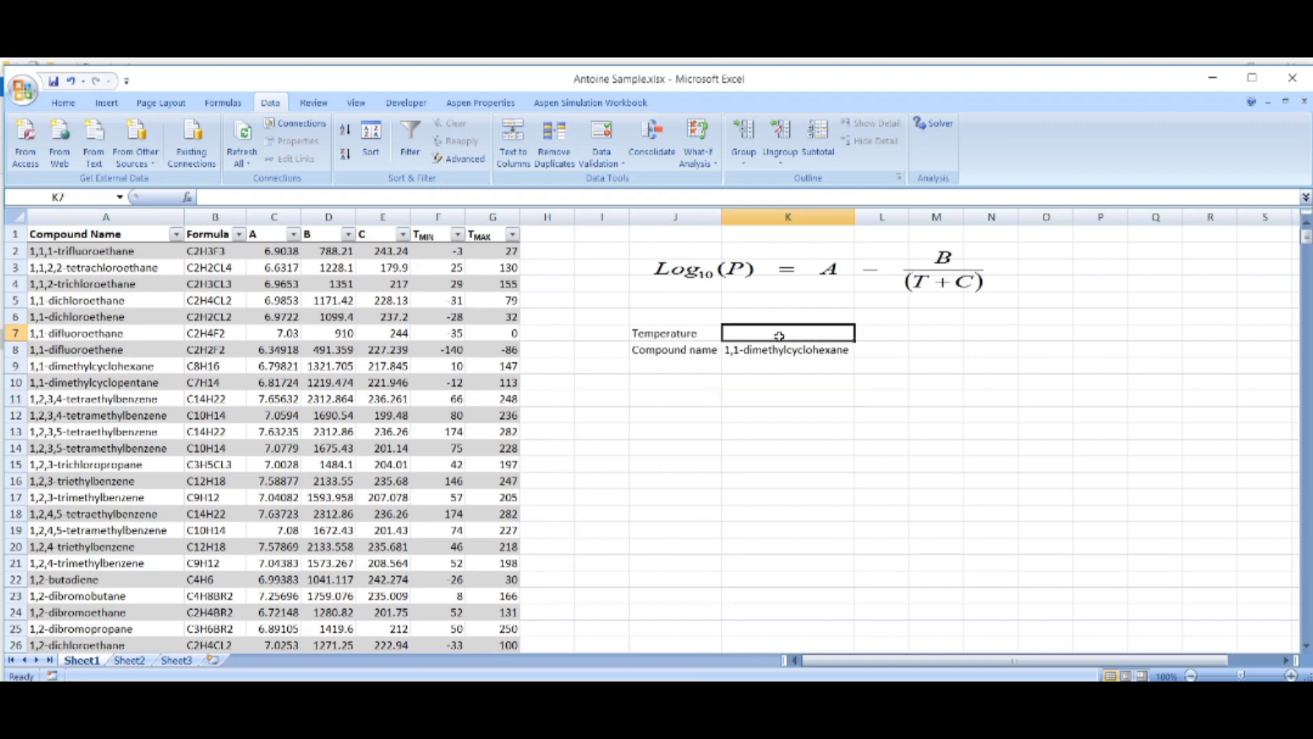
type("50")
key("Return")
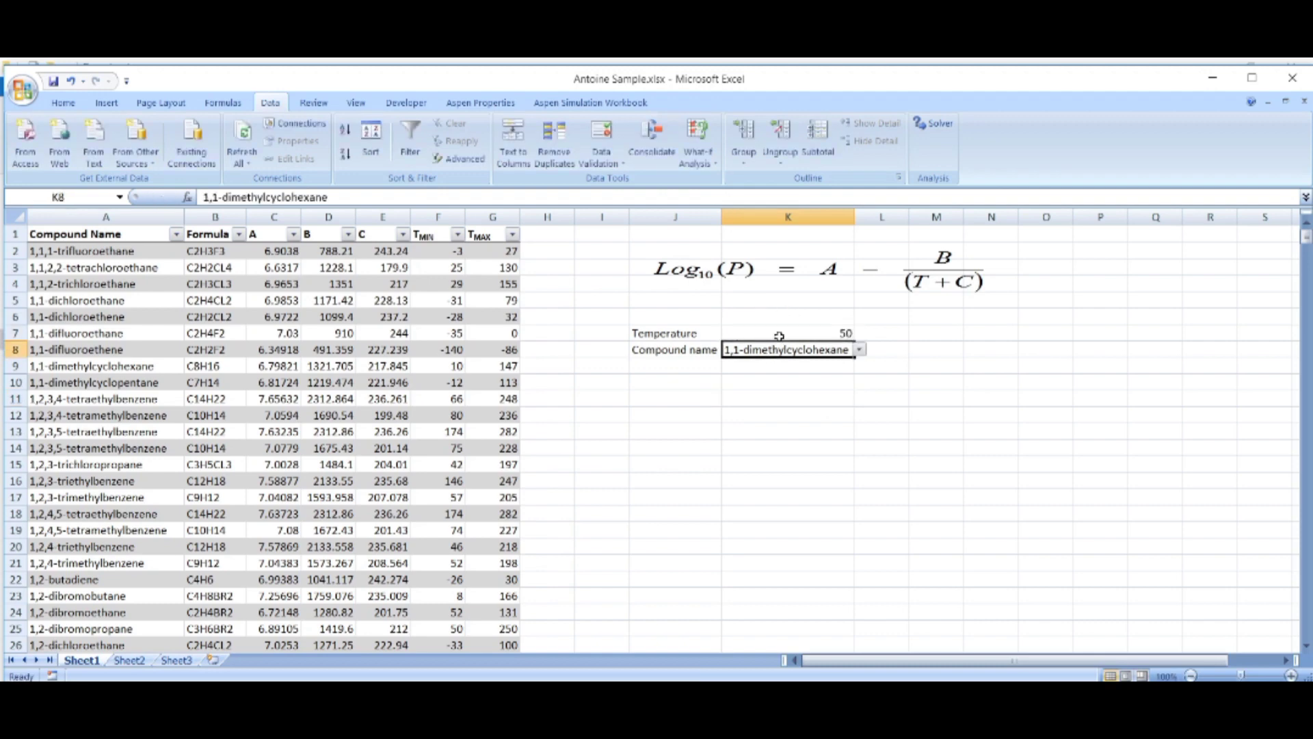
left_click(704, 362)
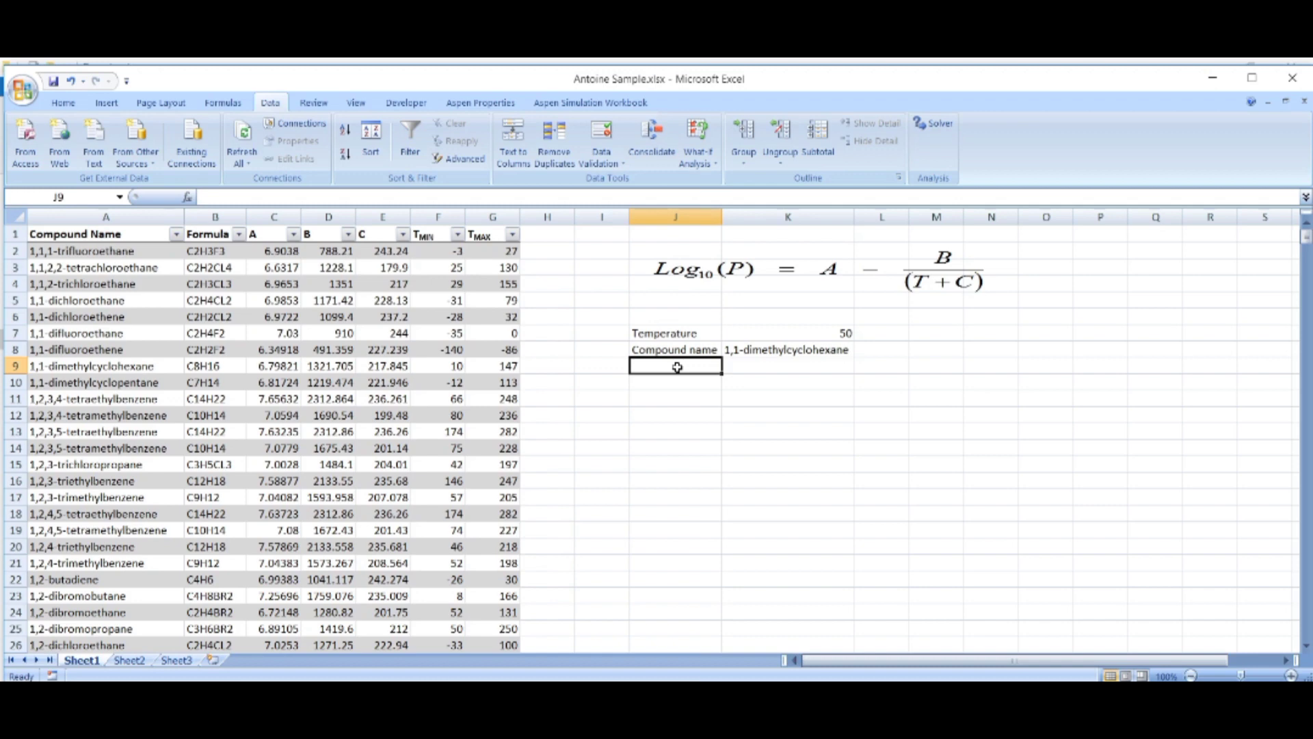
Step: Enter the labels Formula, A and B in J9 through J11
type("F")
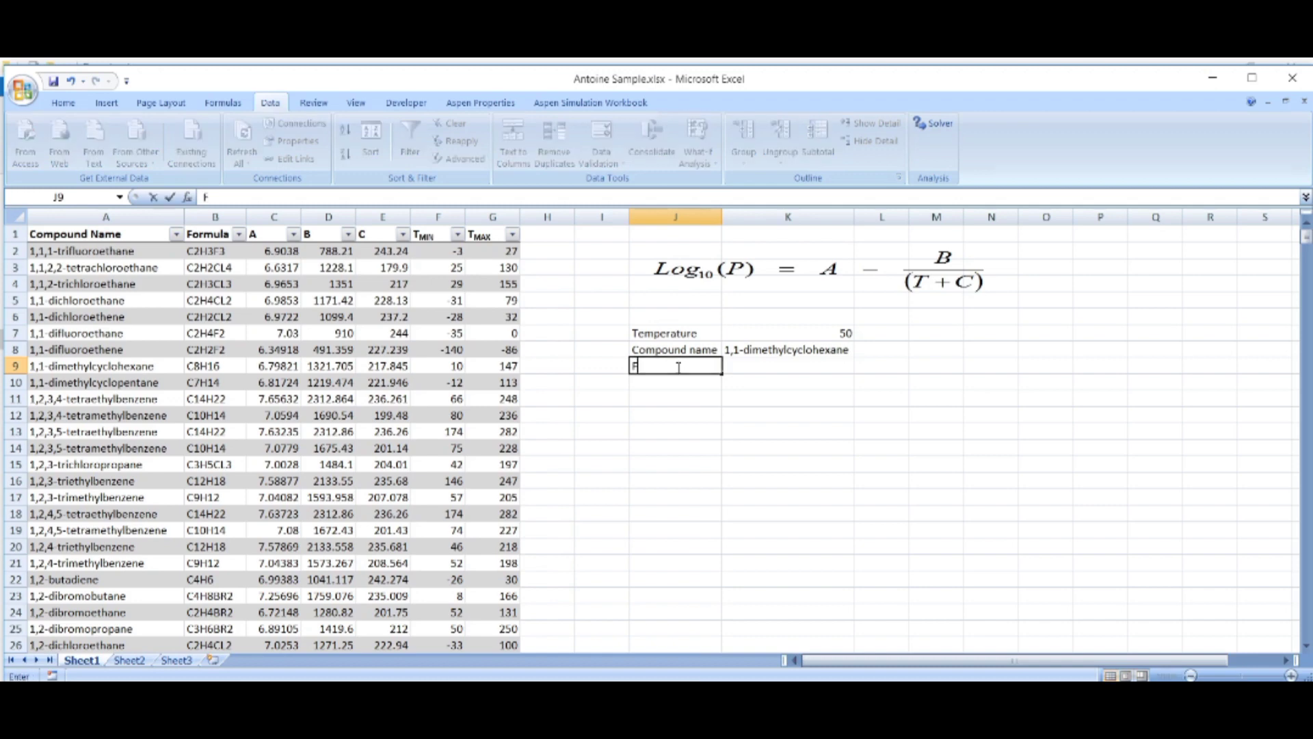
type("ormula")
key("Return")
type("a")
key("Return")
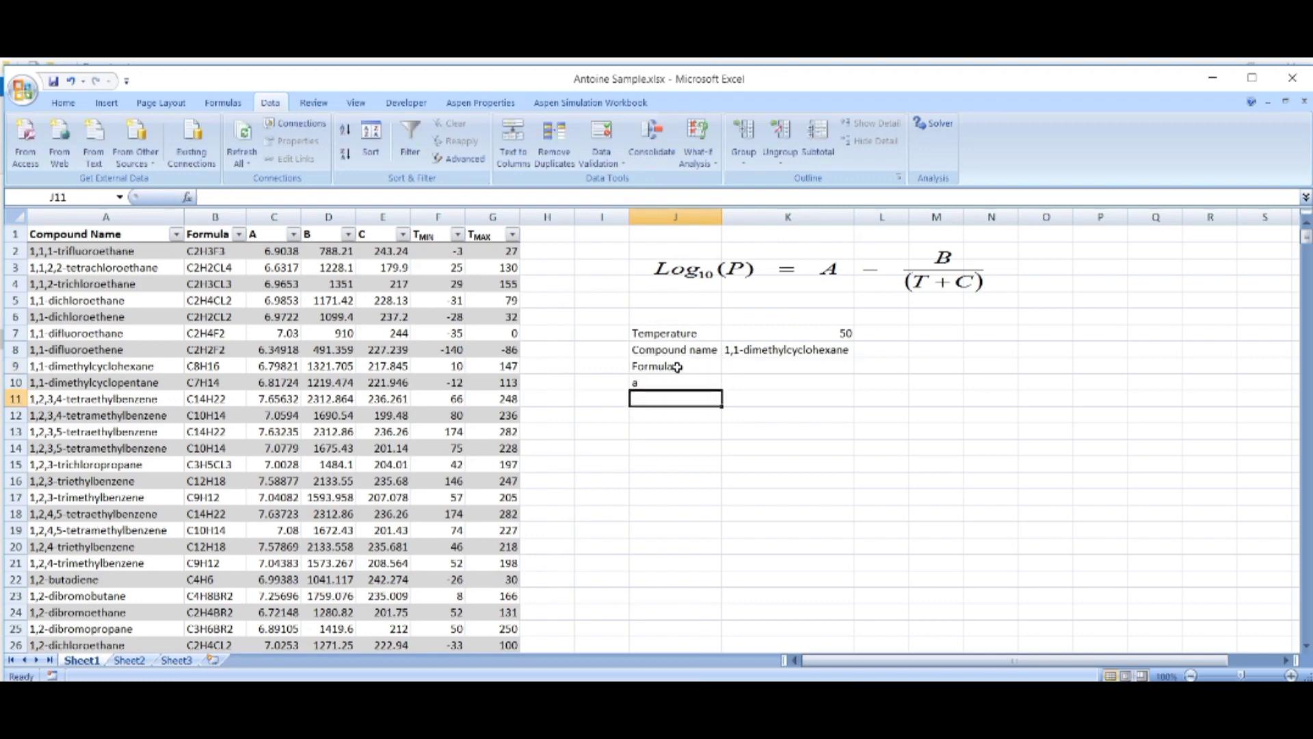
key("Up")
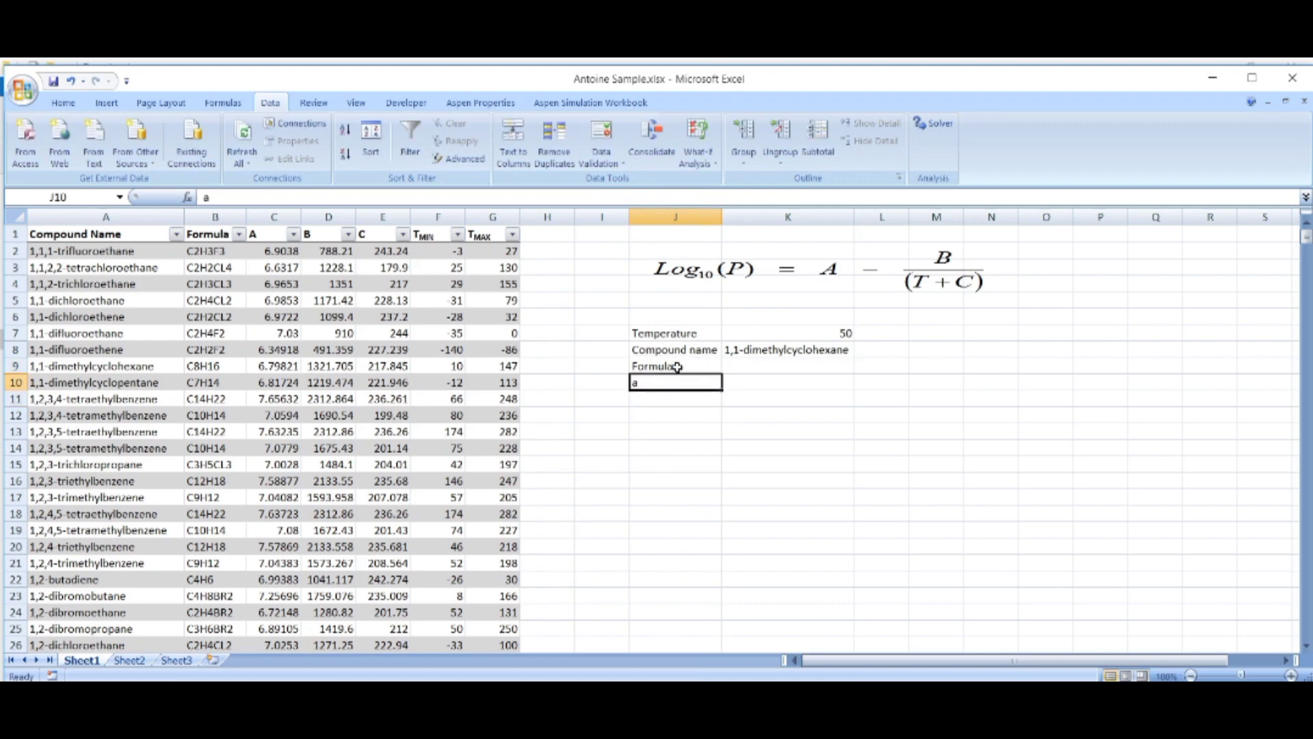
type("A")
key("Return")
type("B")
key("Up")
key("Down")
key("Return")
Step: Enter C, T min and T max in J12 through J14, discarding AutoComplete suggestions
type("Compound name")
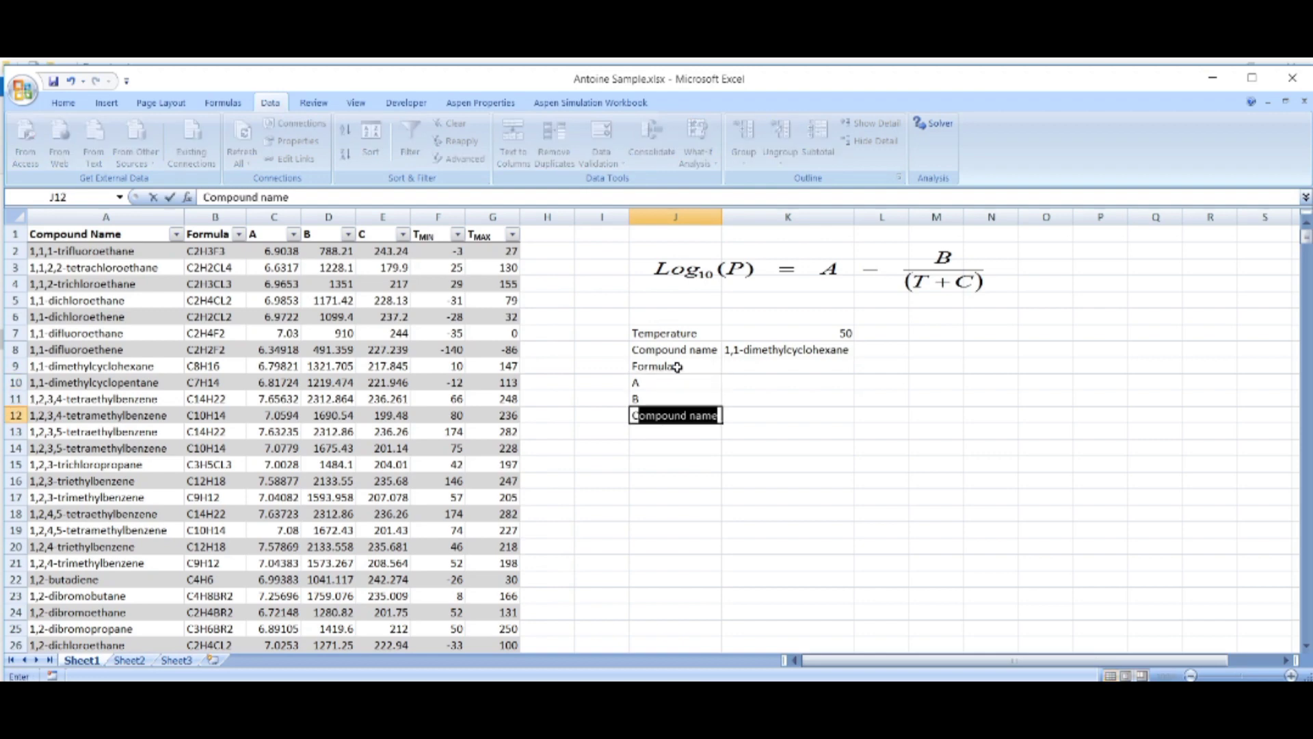
key("Return")
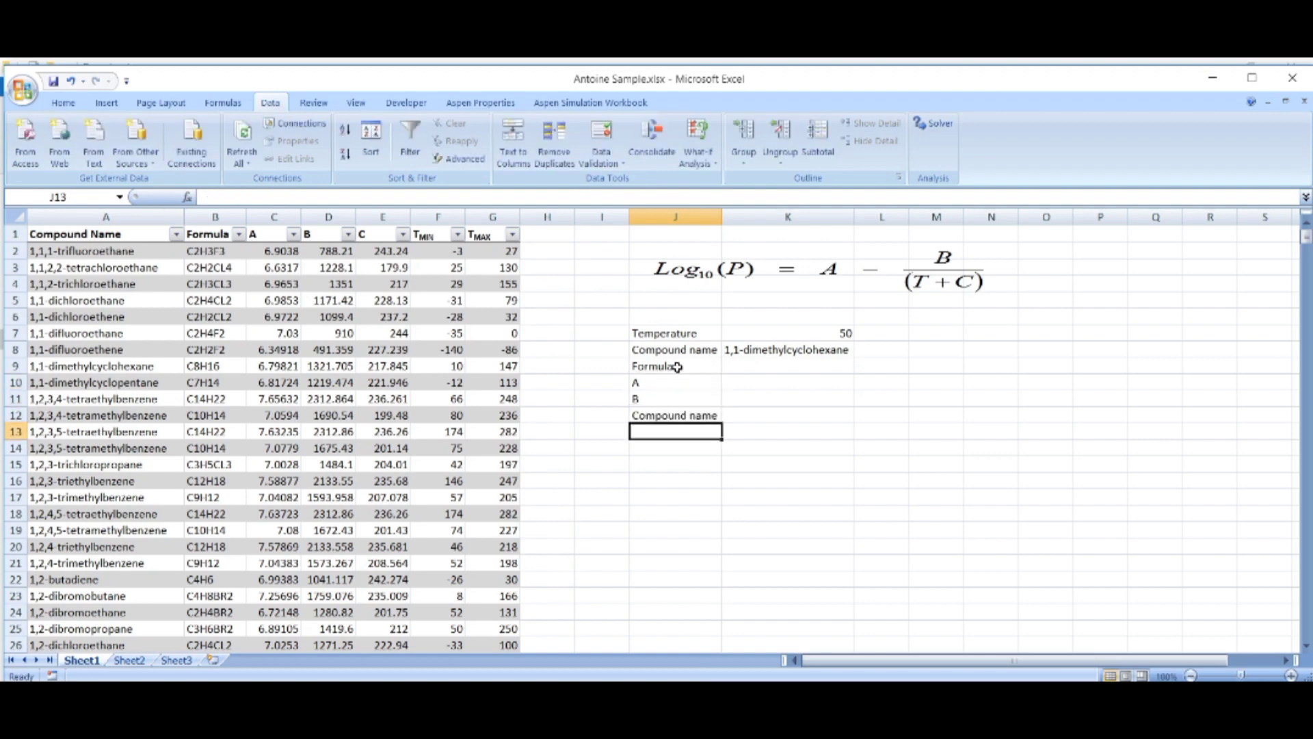
key("Up")
type("C")
key("Delete")
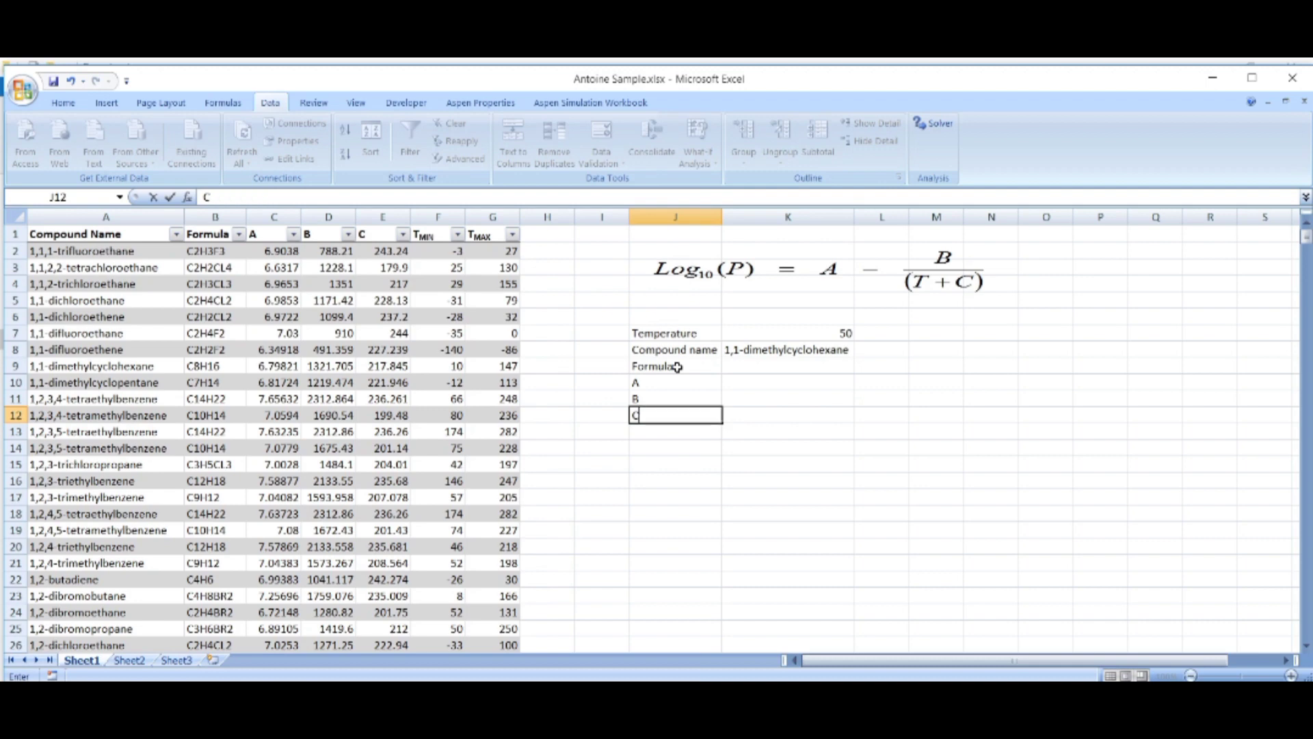
key("Return")
type("T")
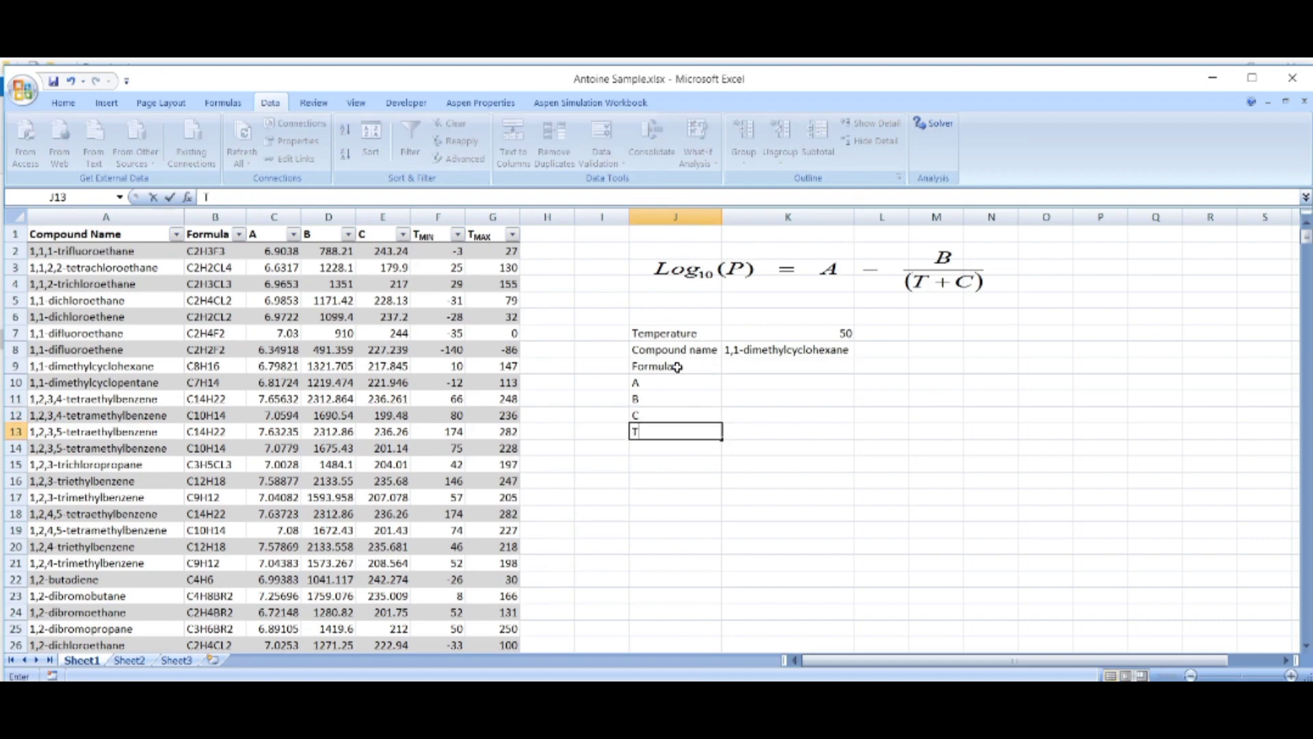
type(" min")
key("Return")
type("T")
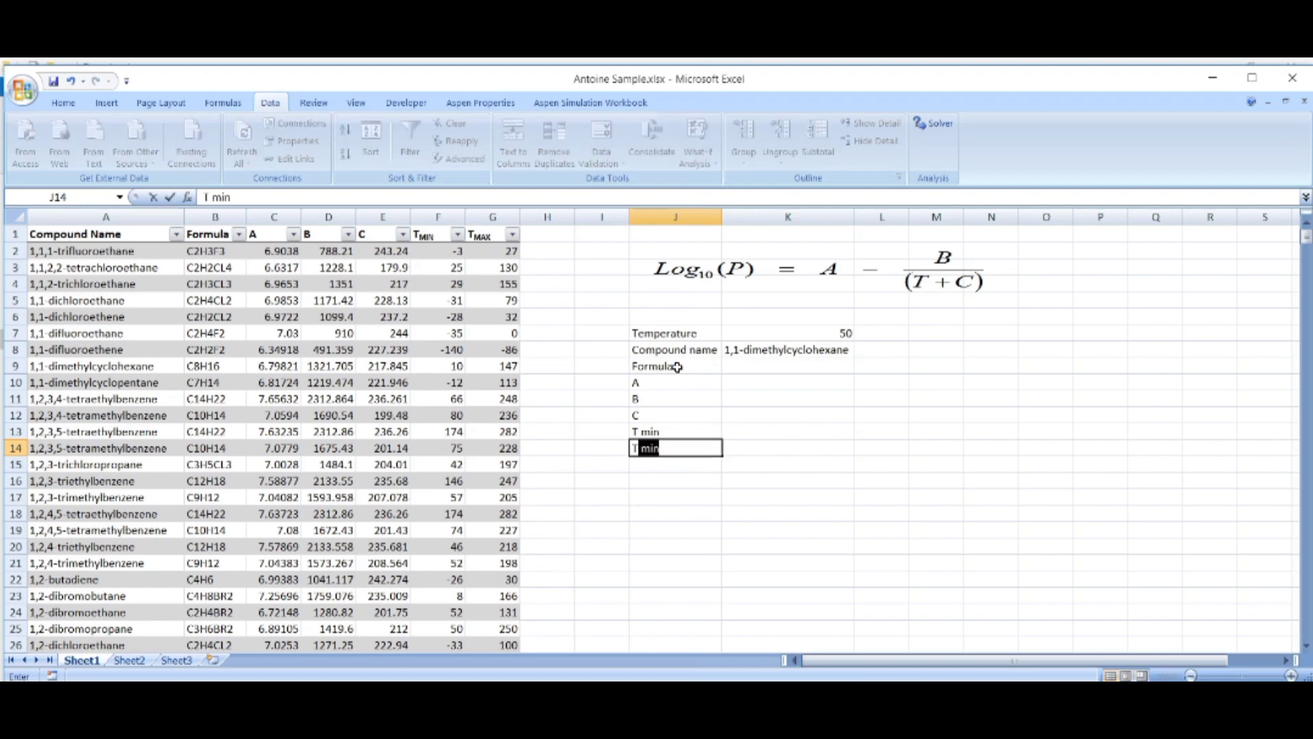
type(" max")
key("Return")
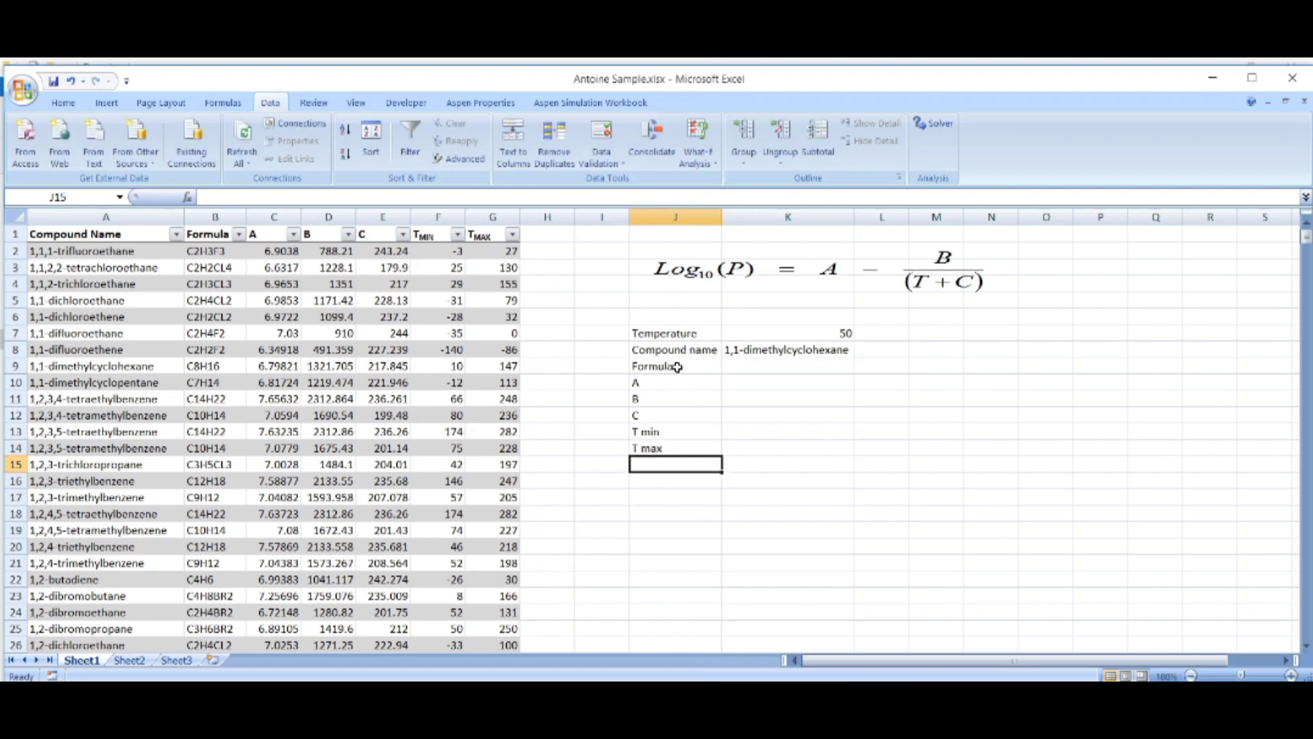
Step: Check the T min and T max labels and select the value cells beside them
left_click(673, 434)
left_click(677, 448)
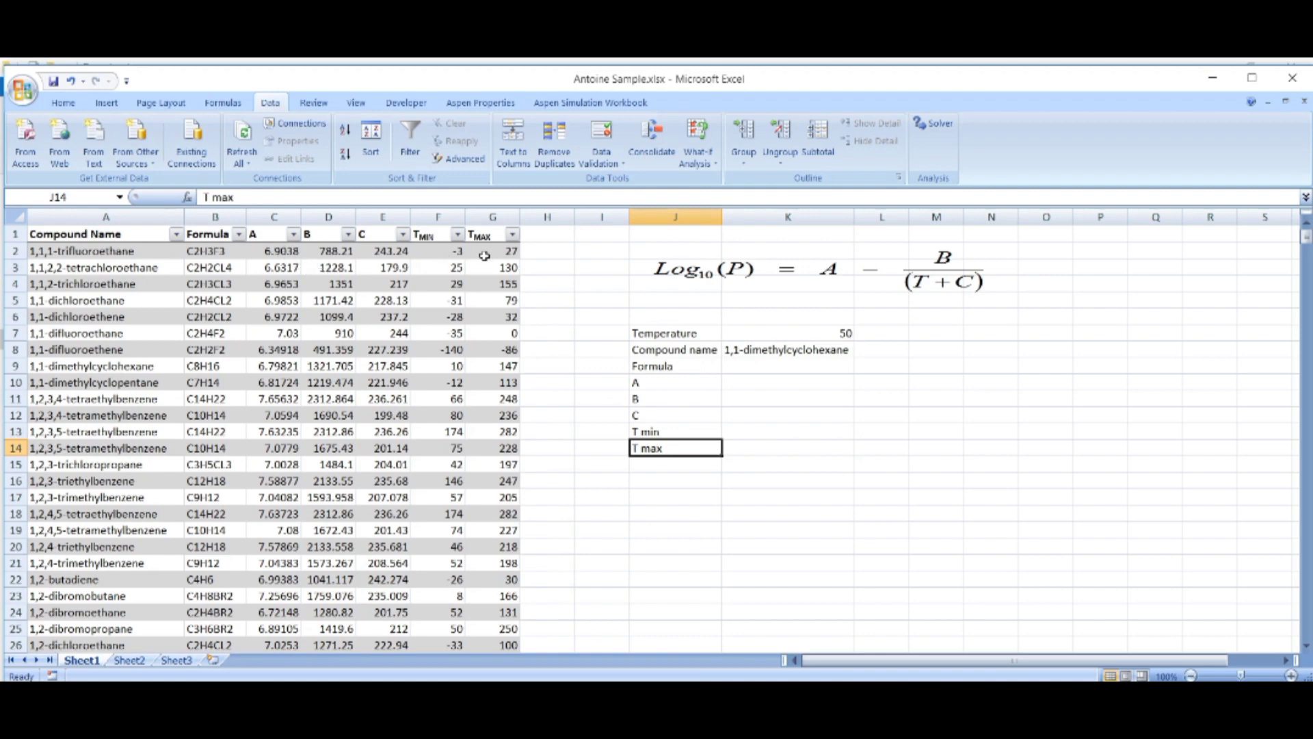
left_click(767, 437)
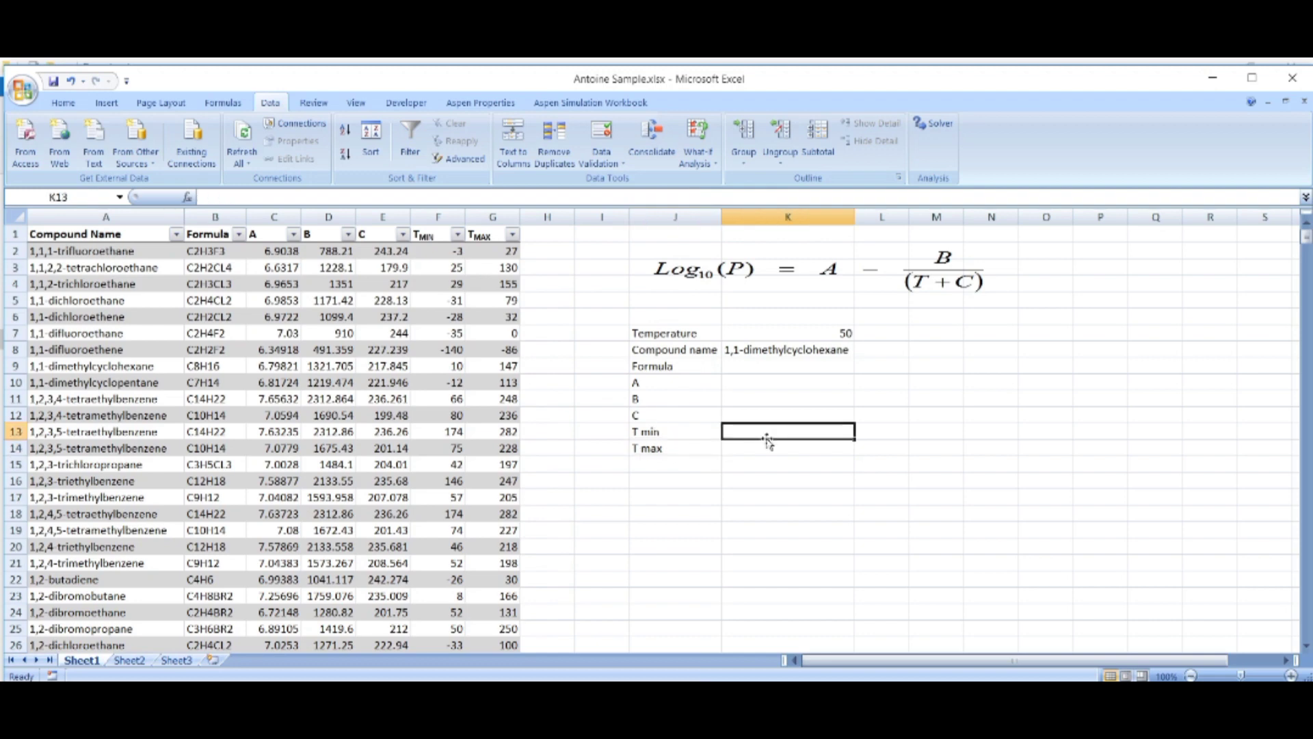
left_click(771, 368)
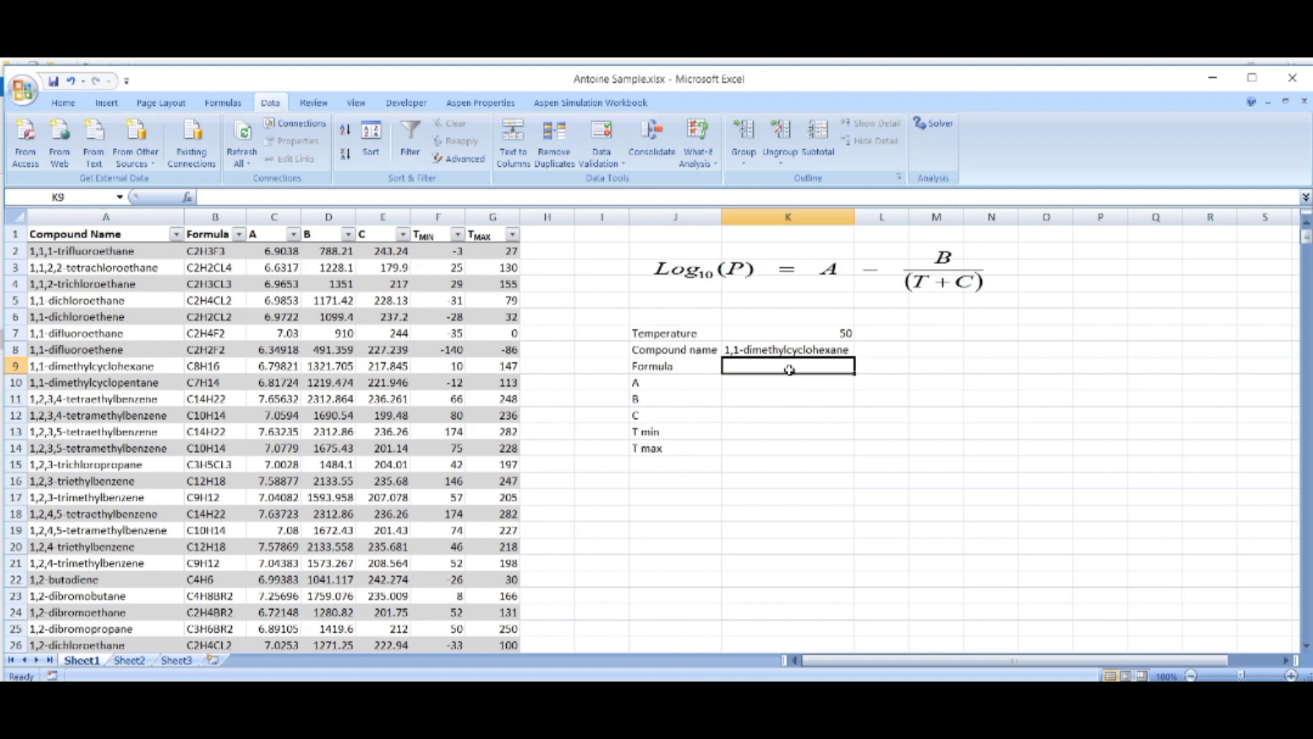
Step: Start a VLOOKUP in K9 using the absolute reference $K$8 as lookup value
double_click(789, 369)
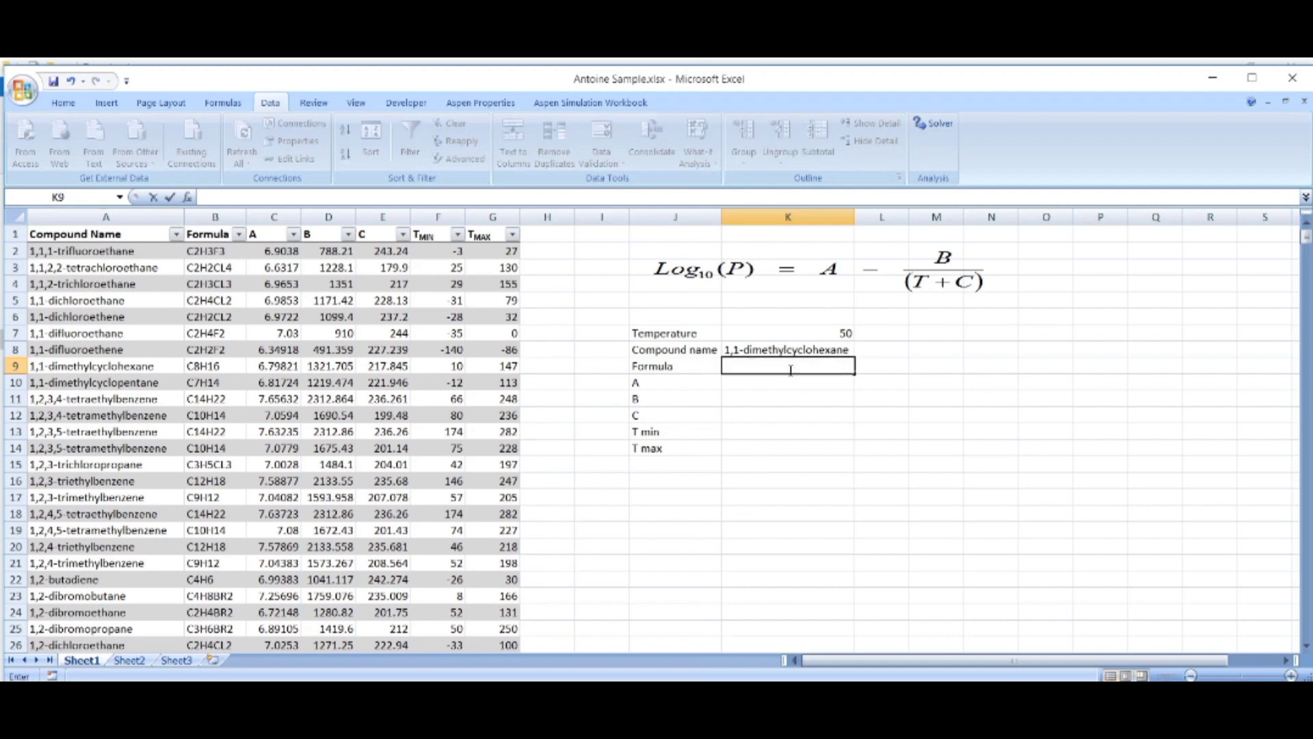
type("=vlookup")
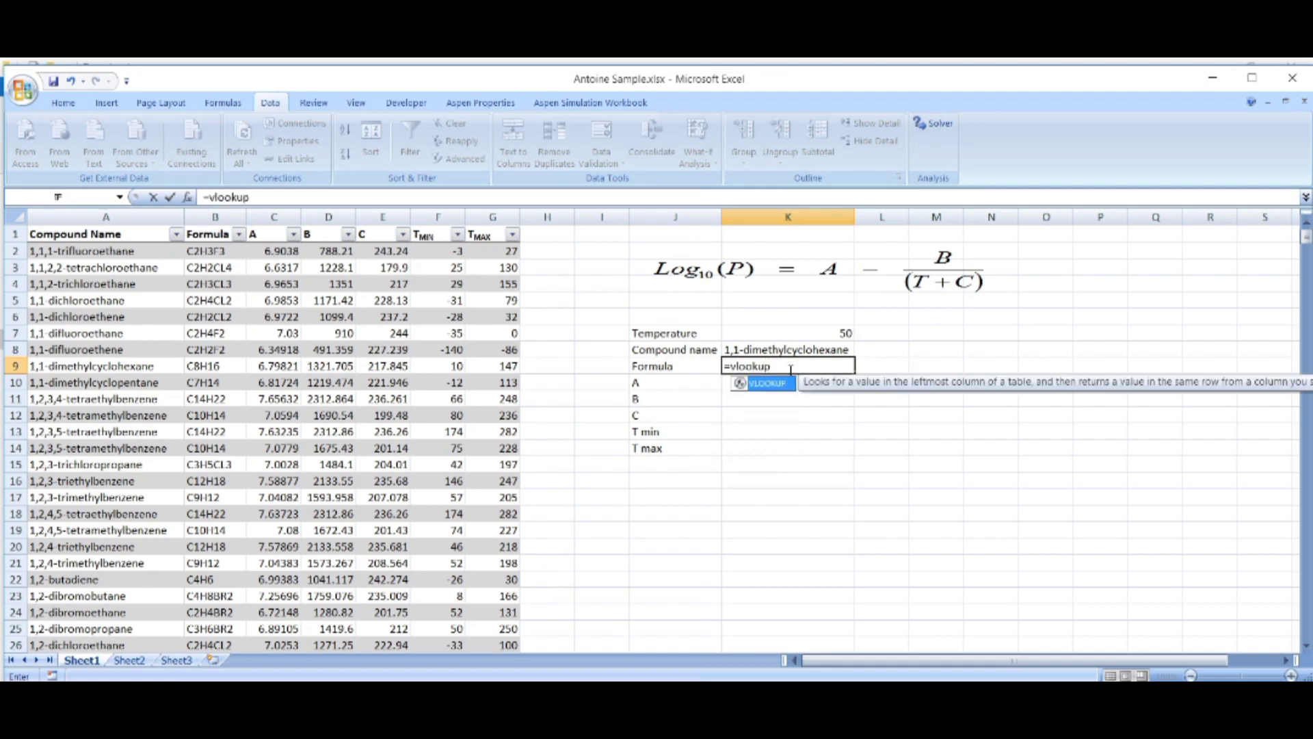
key("Tab")
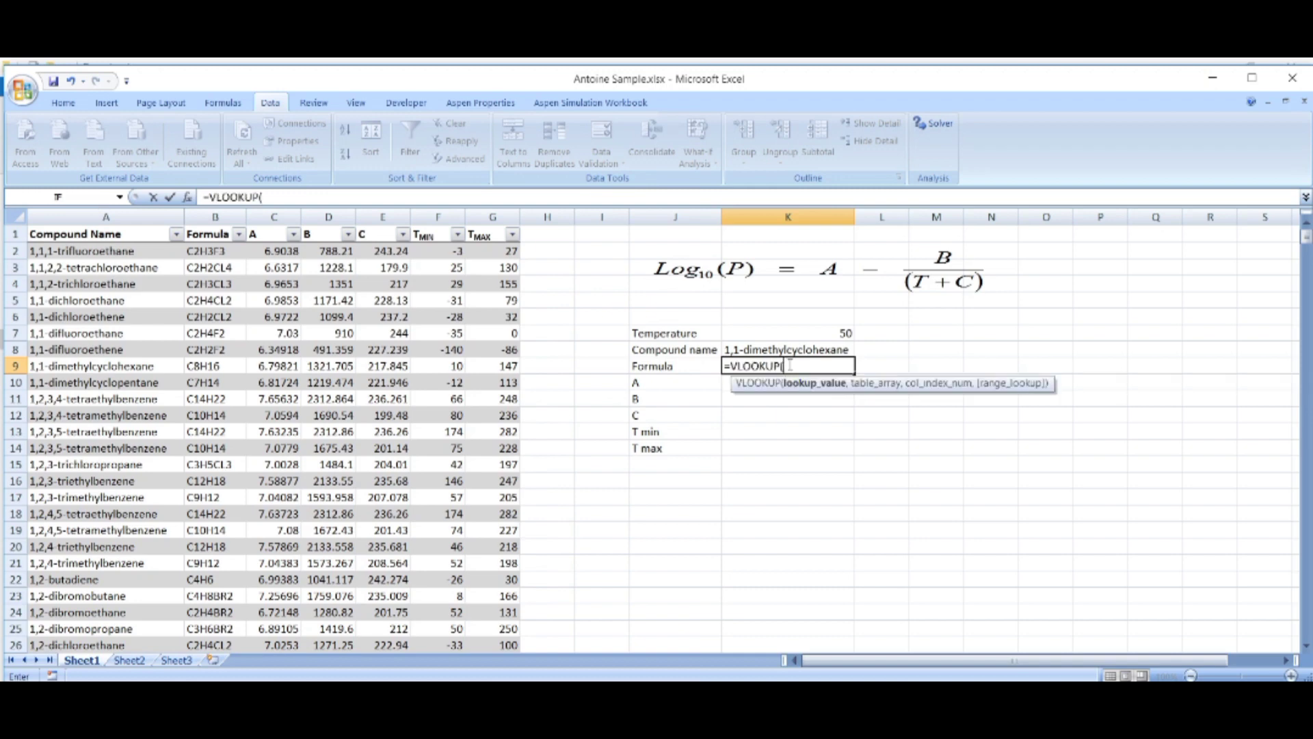
left_click(794, 350)
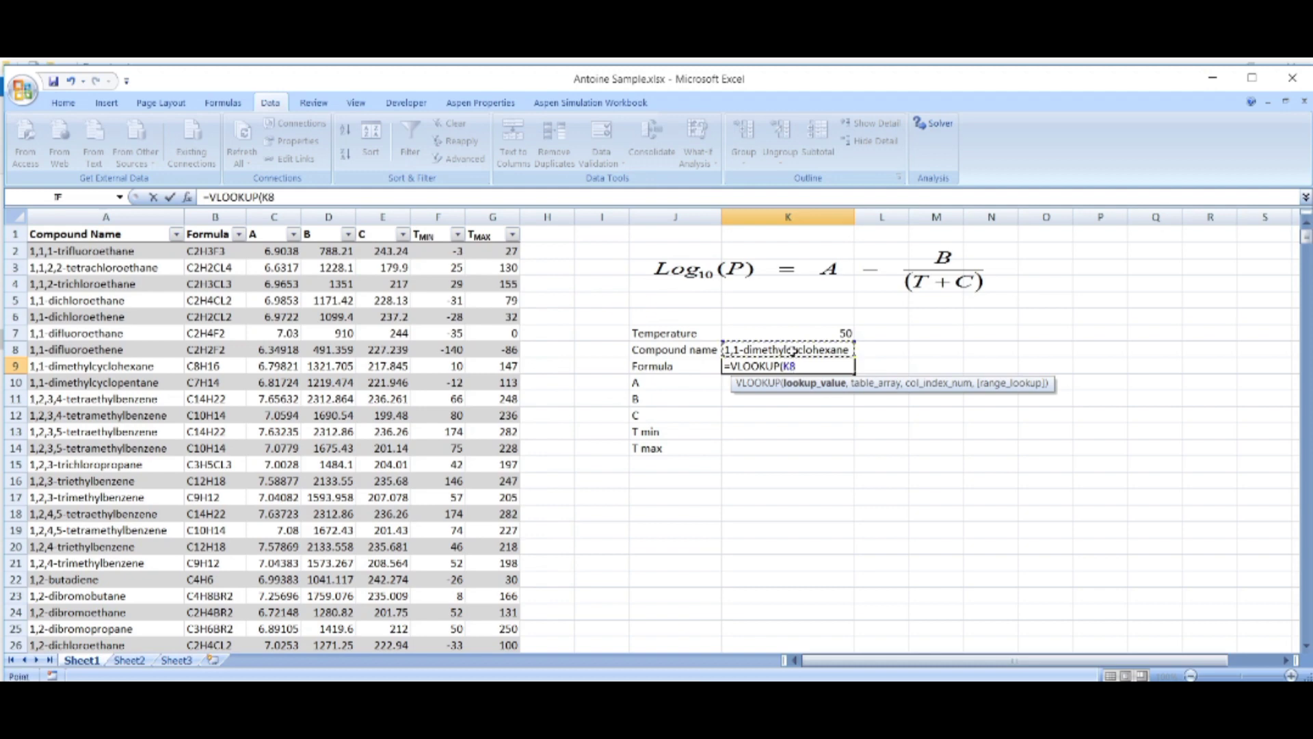
key("F4")
type(",")
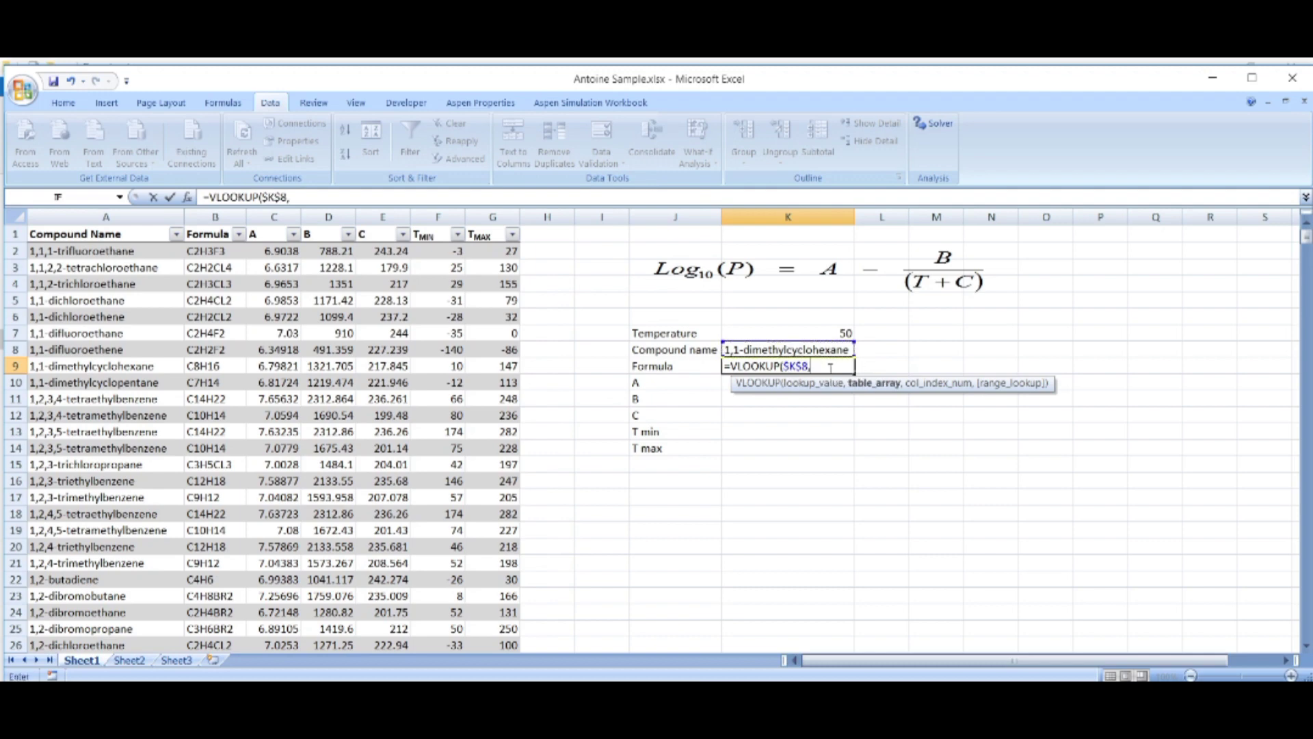
Step: Complete the lookup against Table2 returning column 2, so K9 shows C8H16
left_click(84, 252)
key("shift+Right")
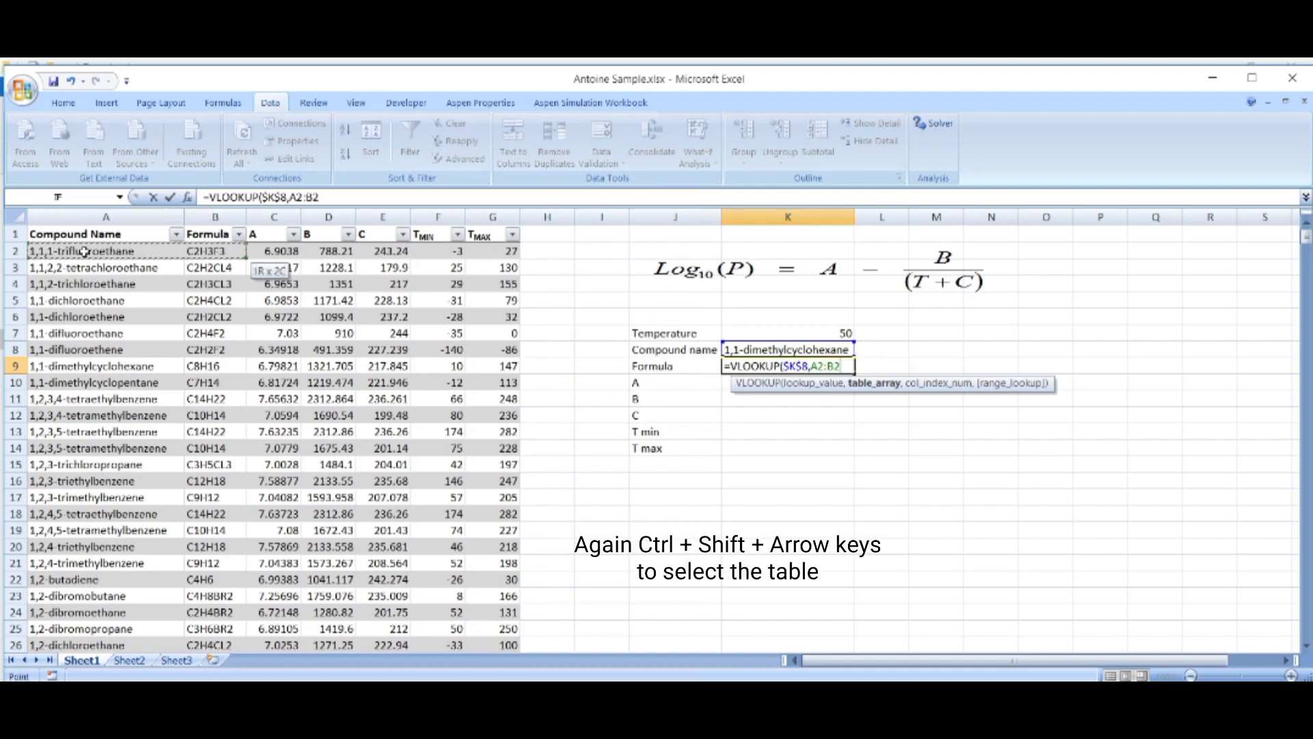
key("ctrl+shift+Right")
key("ctrl+shift+Down")
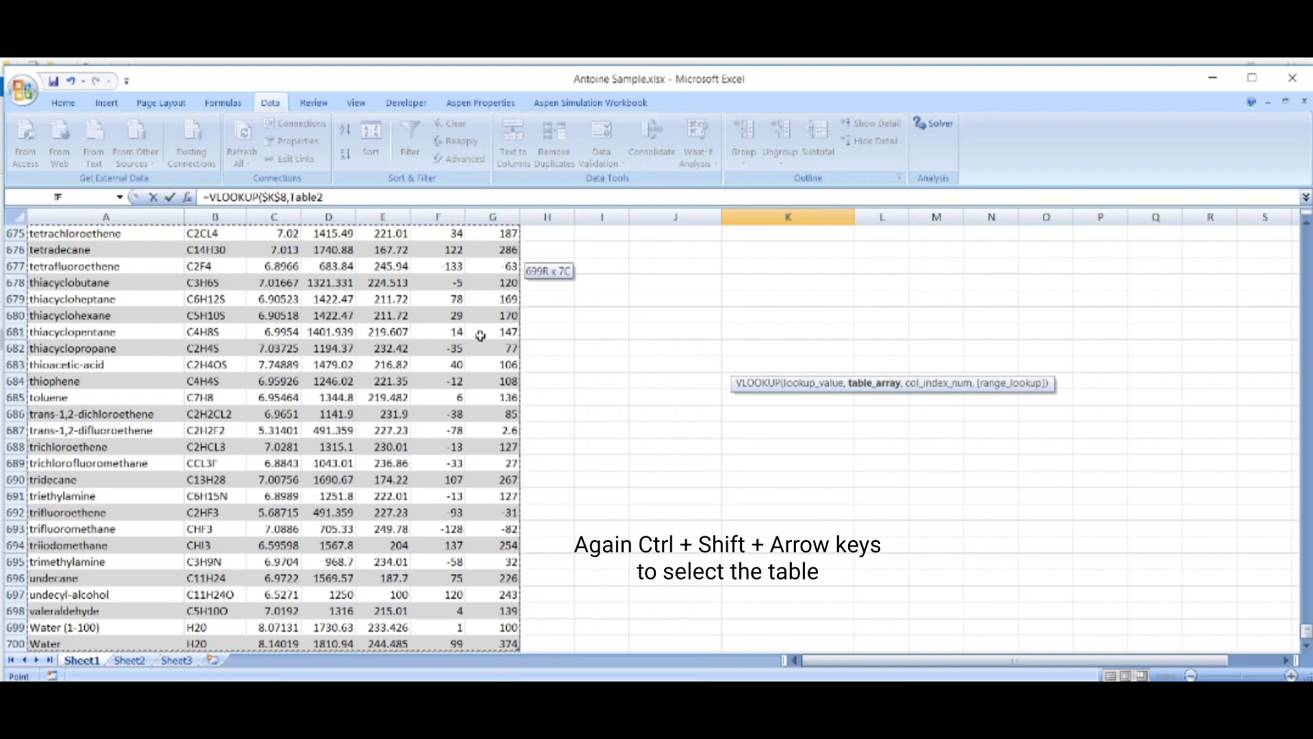
key("ctrl+BackSpace")
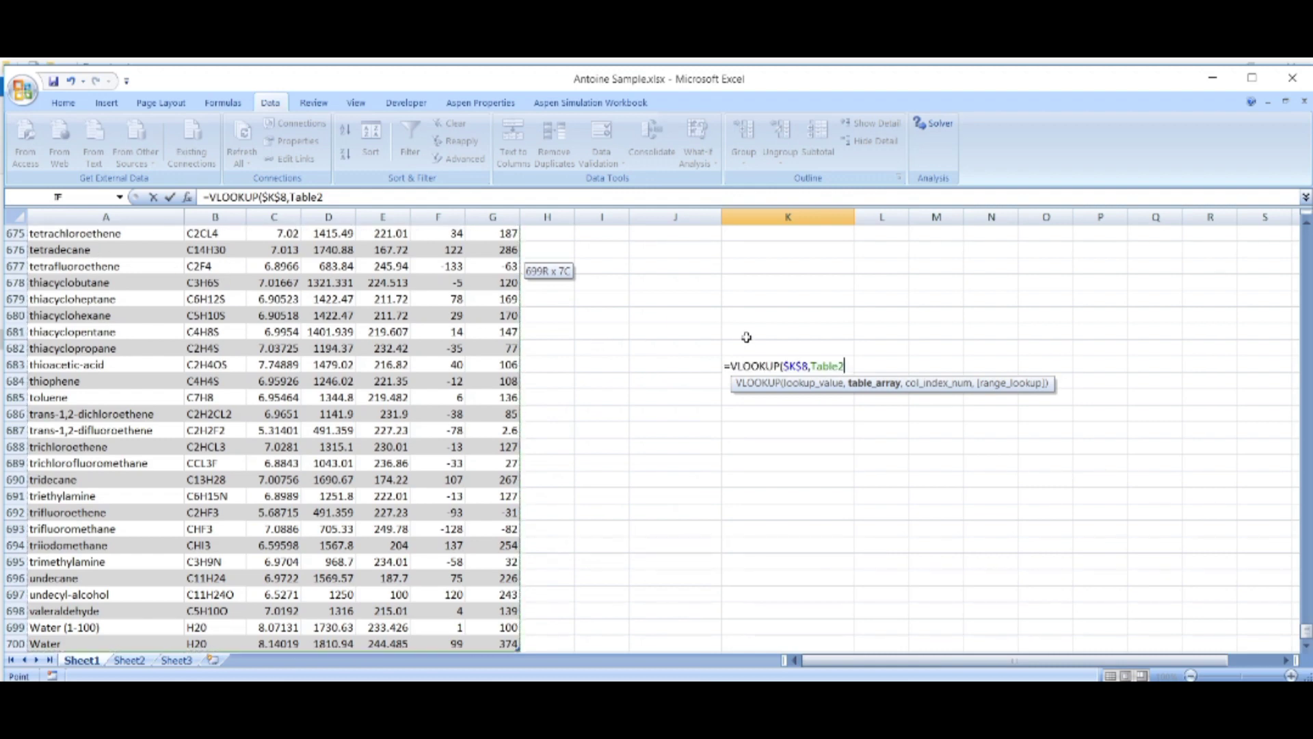
type(",2)")
key("shift+Return")
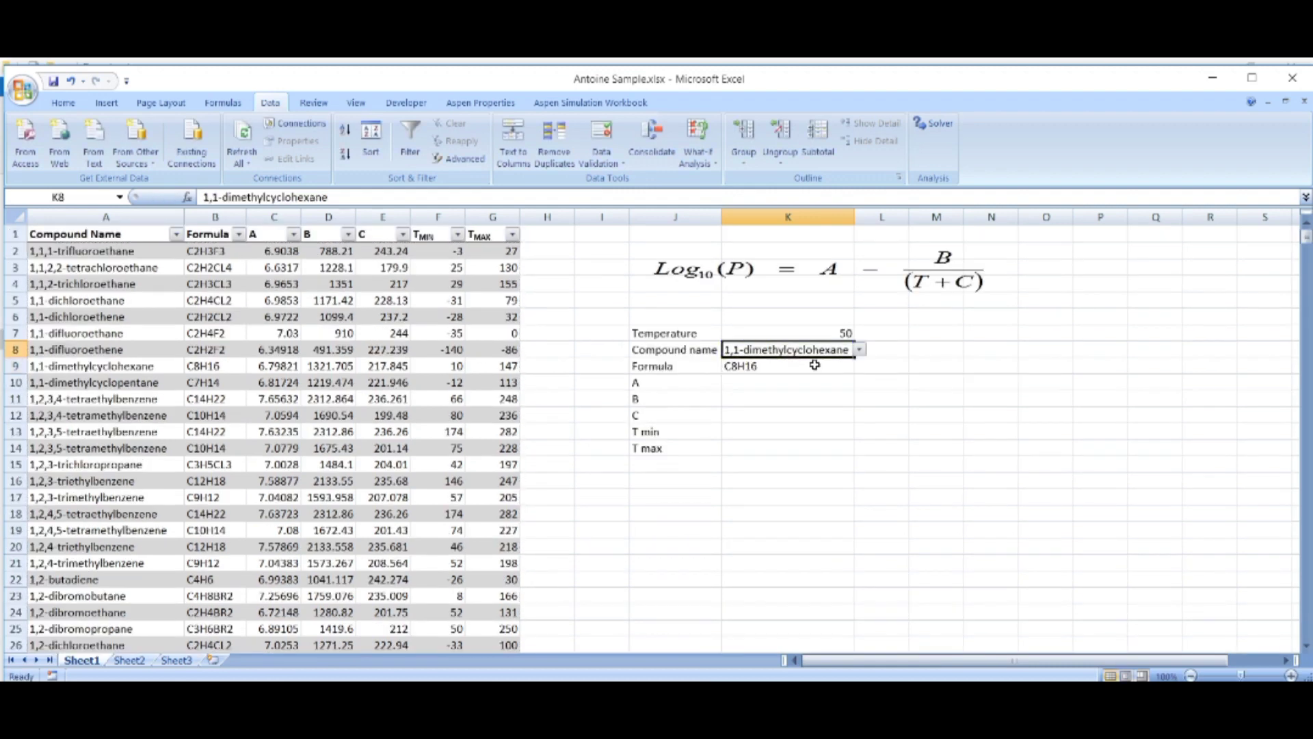
left_click(812, 368)
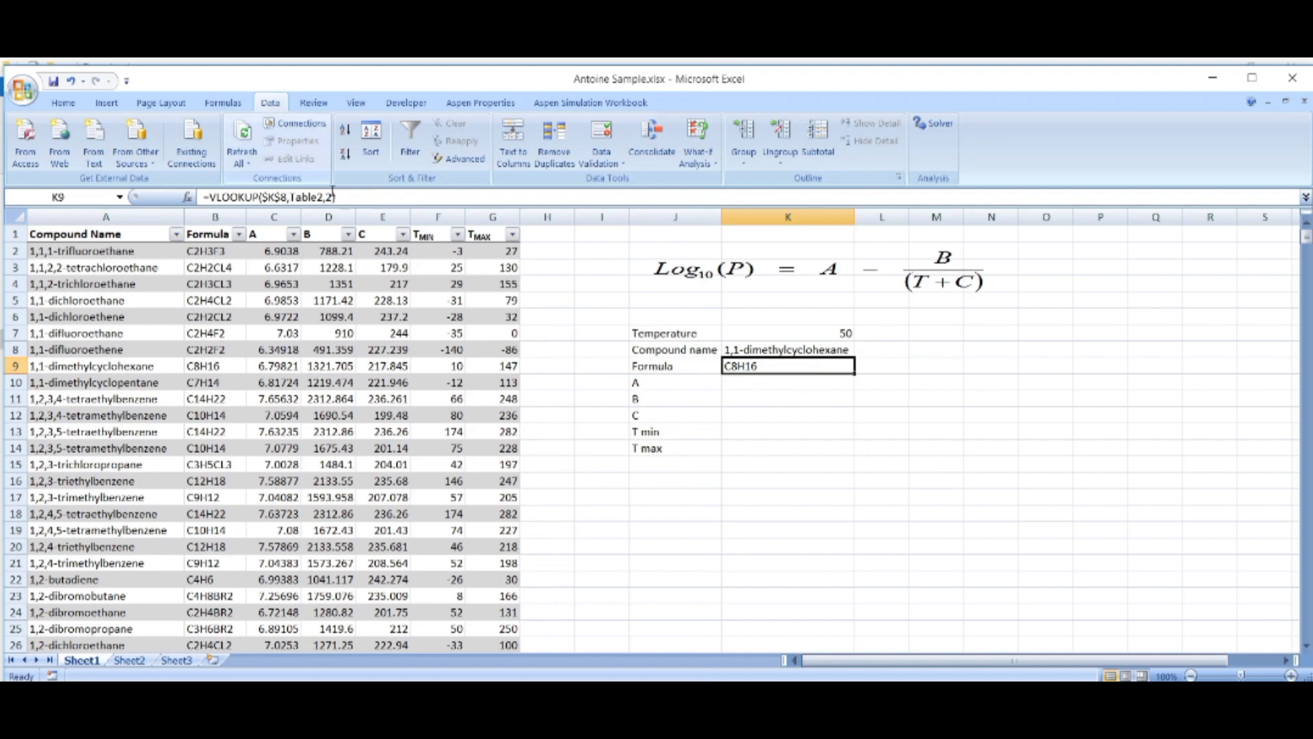
left_click(344, 197)
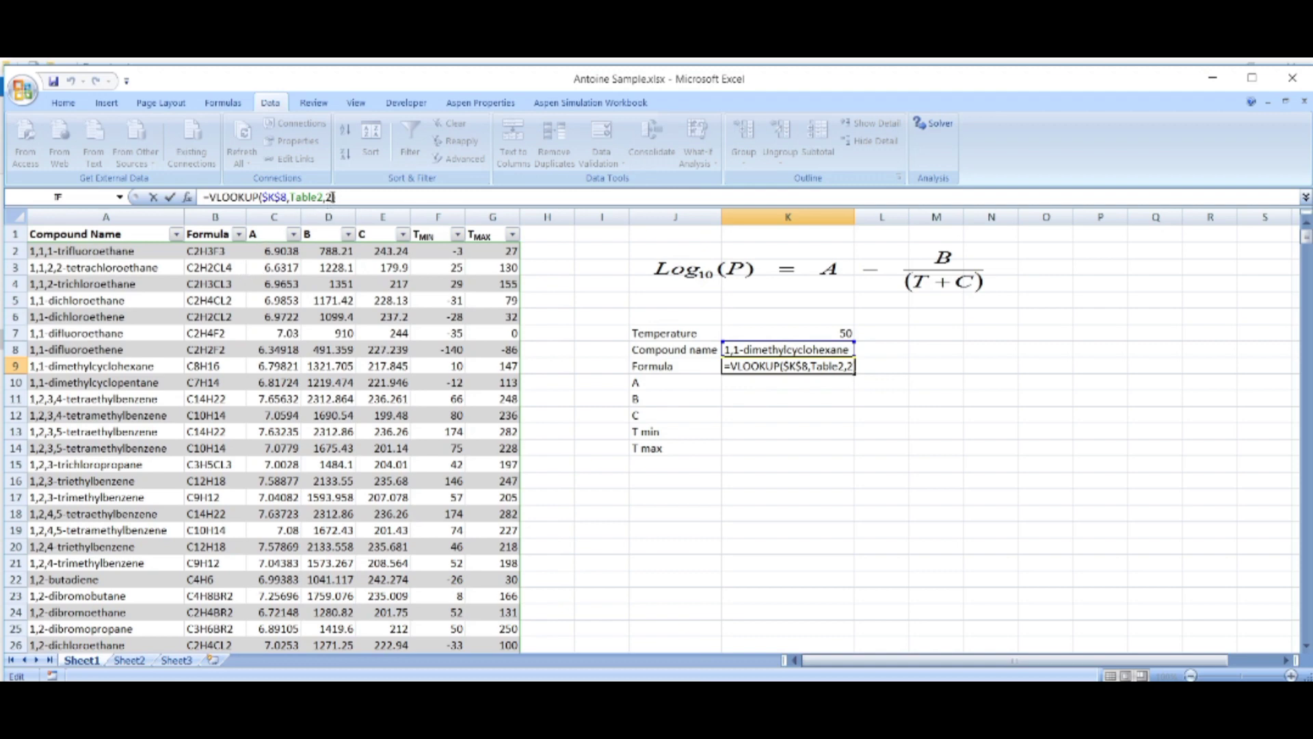
double_click(329, 197)
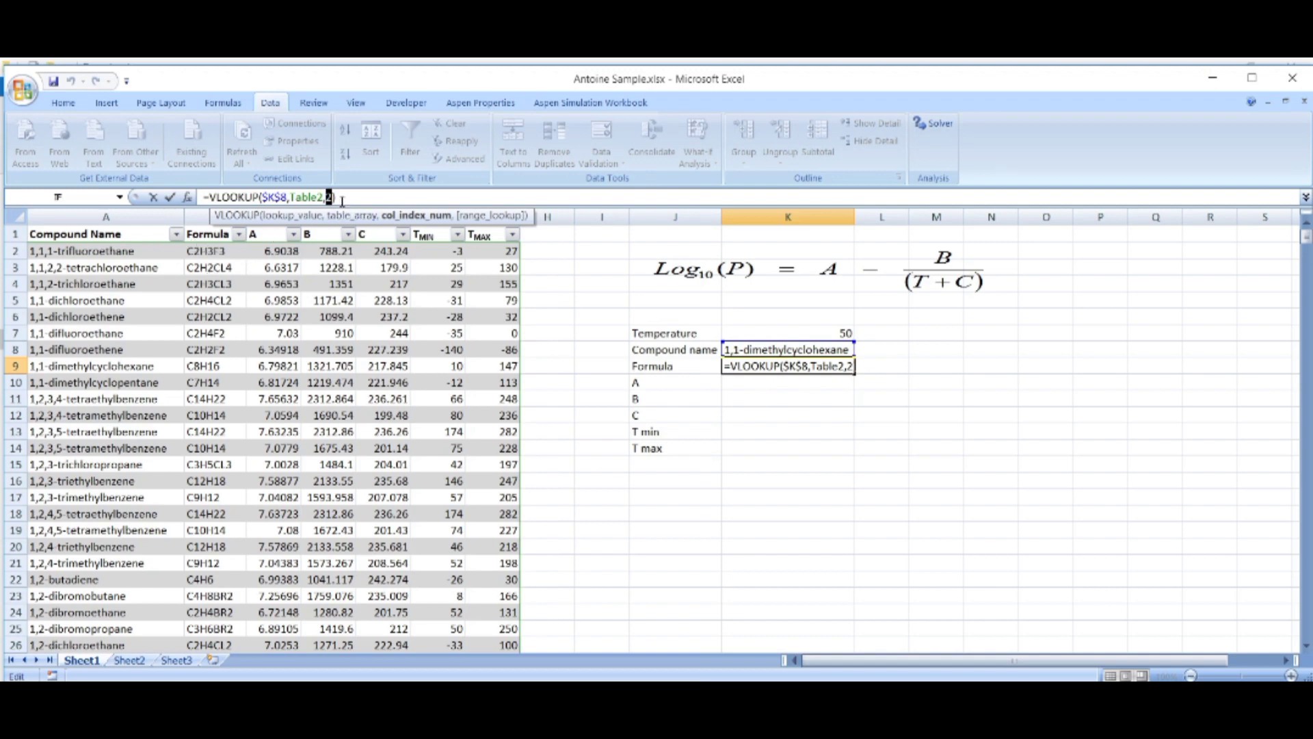
left_click(342, 198)
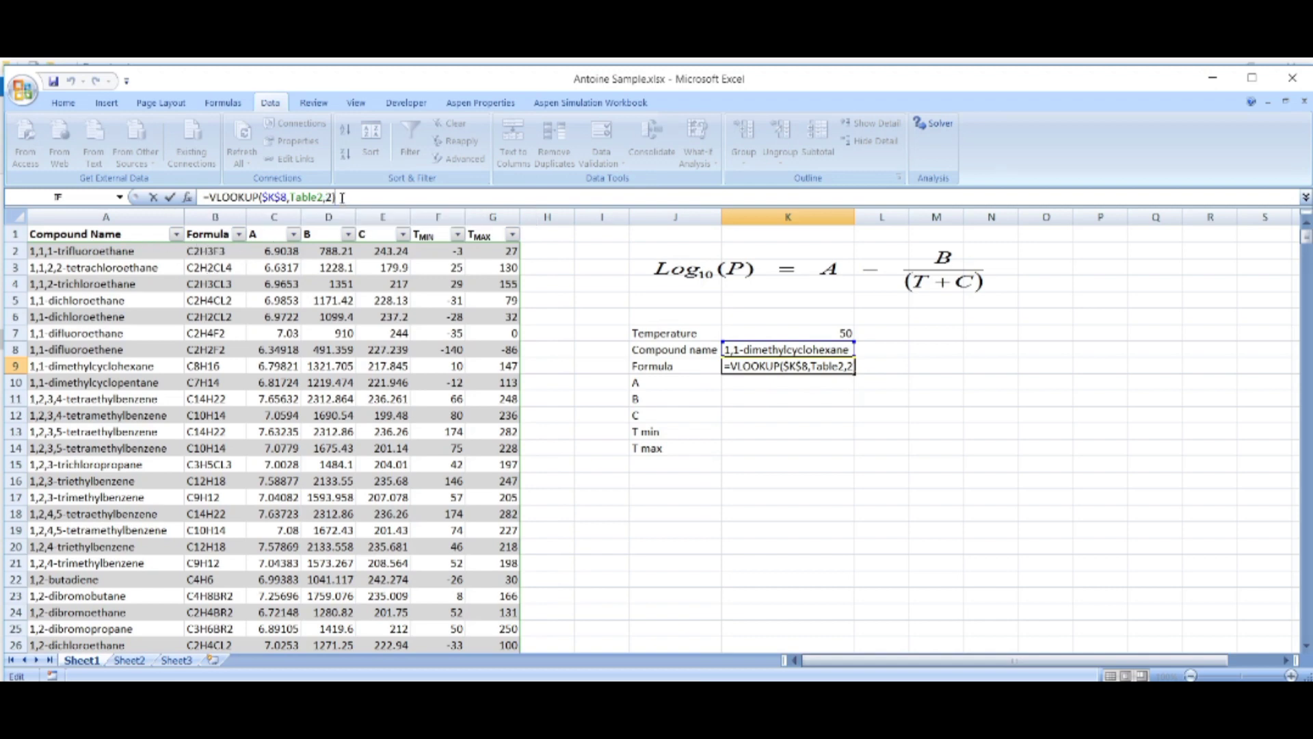
key("Return")
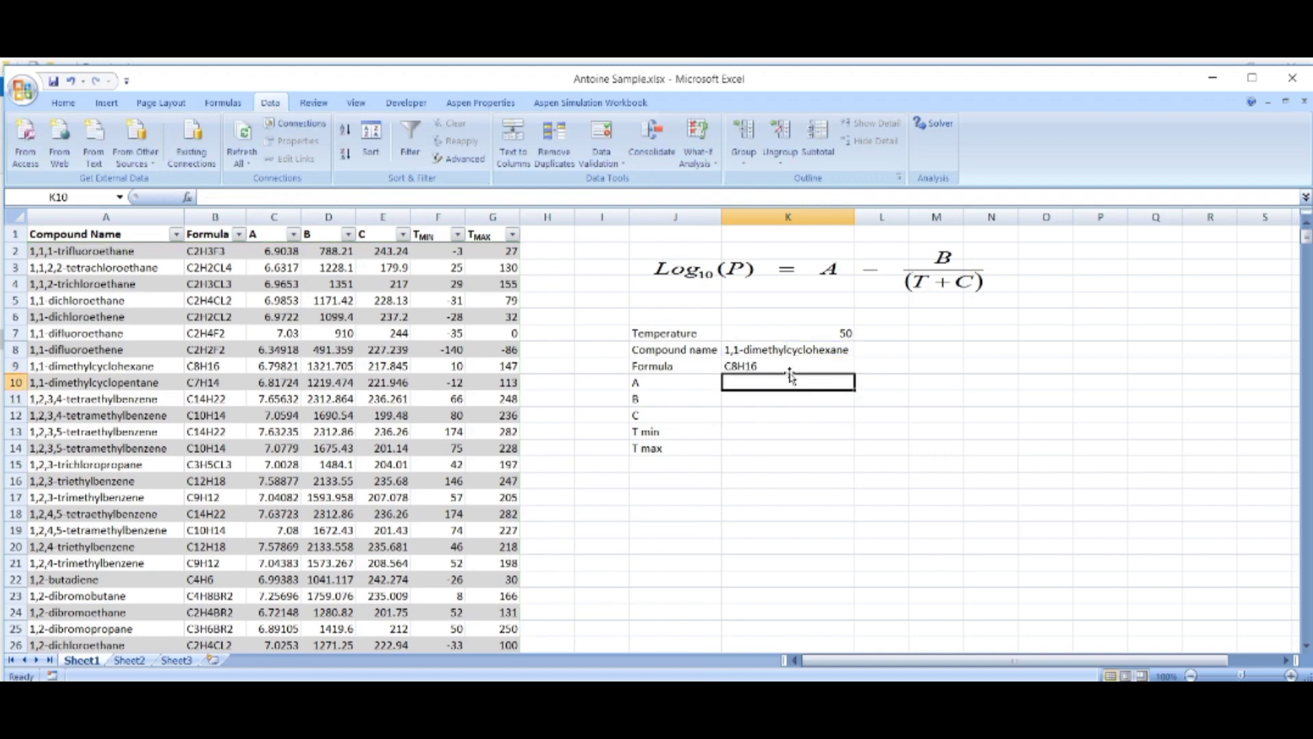
left_click(823, 368)
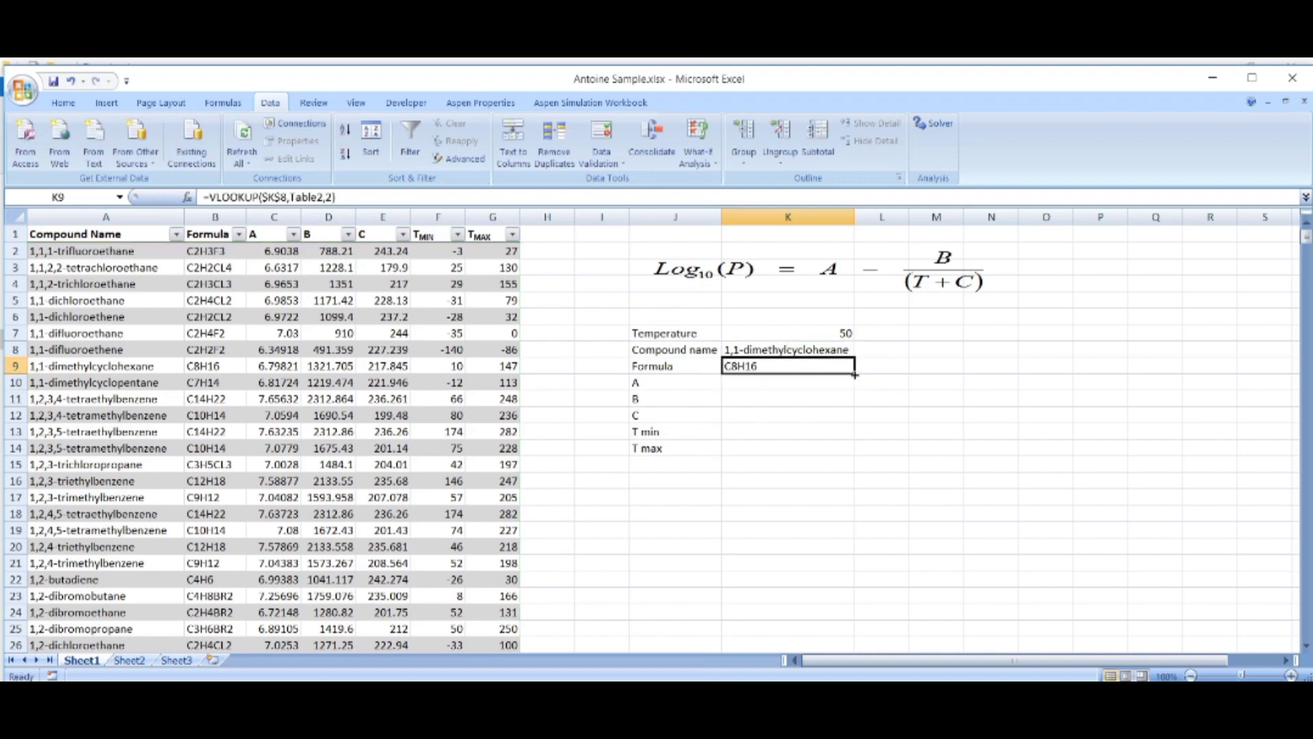
Step: Fill K9's lookup down to K14 and change K10's column index to 3 for A
left_click_drag(854, 375, 848, 454)
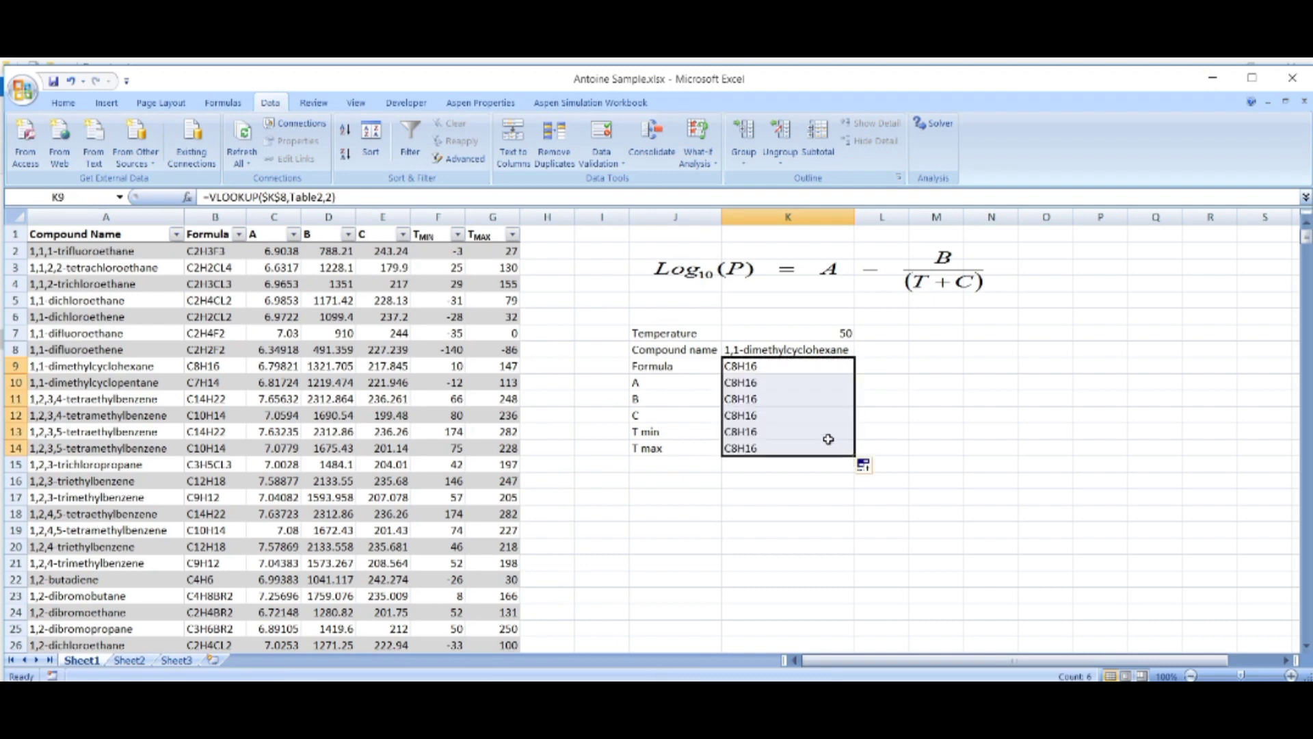
left_click(776, 387)
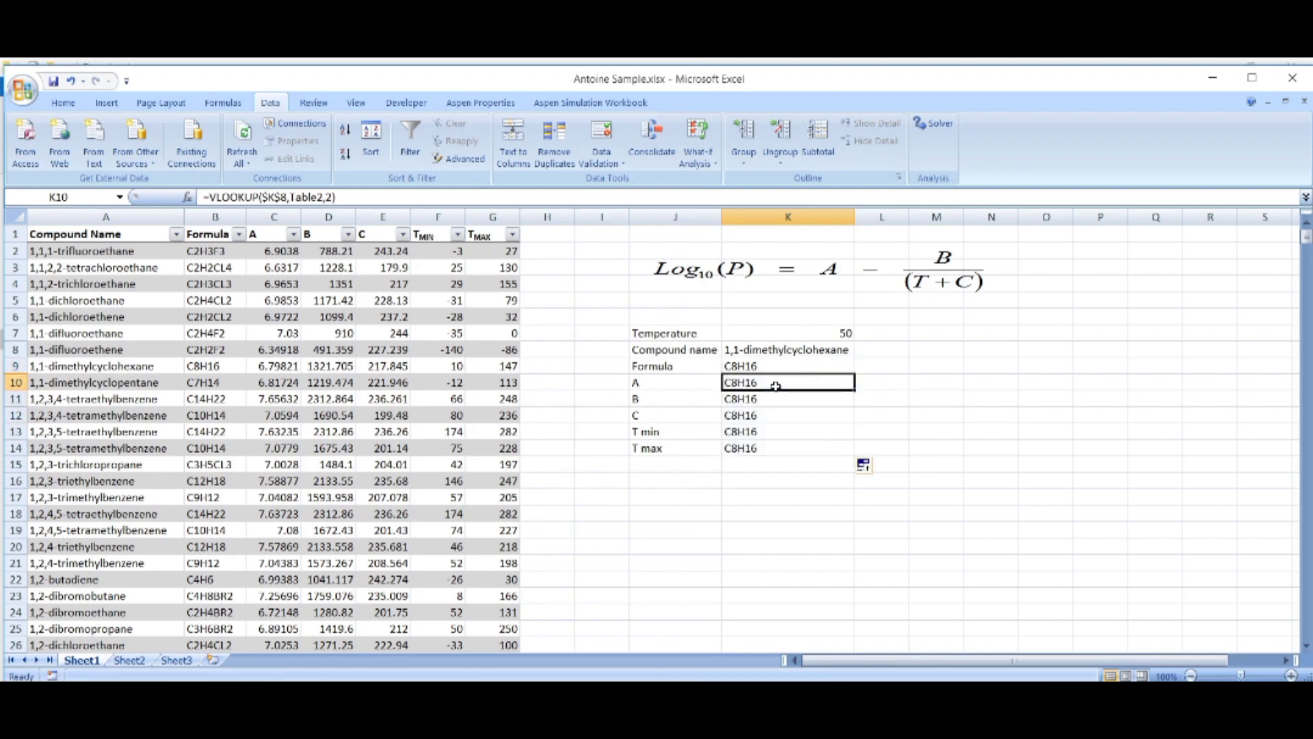
double_click(775, 385)
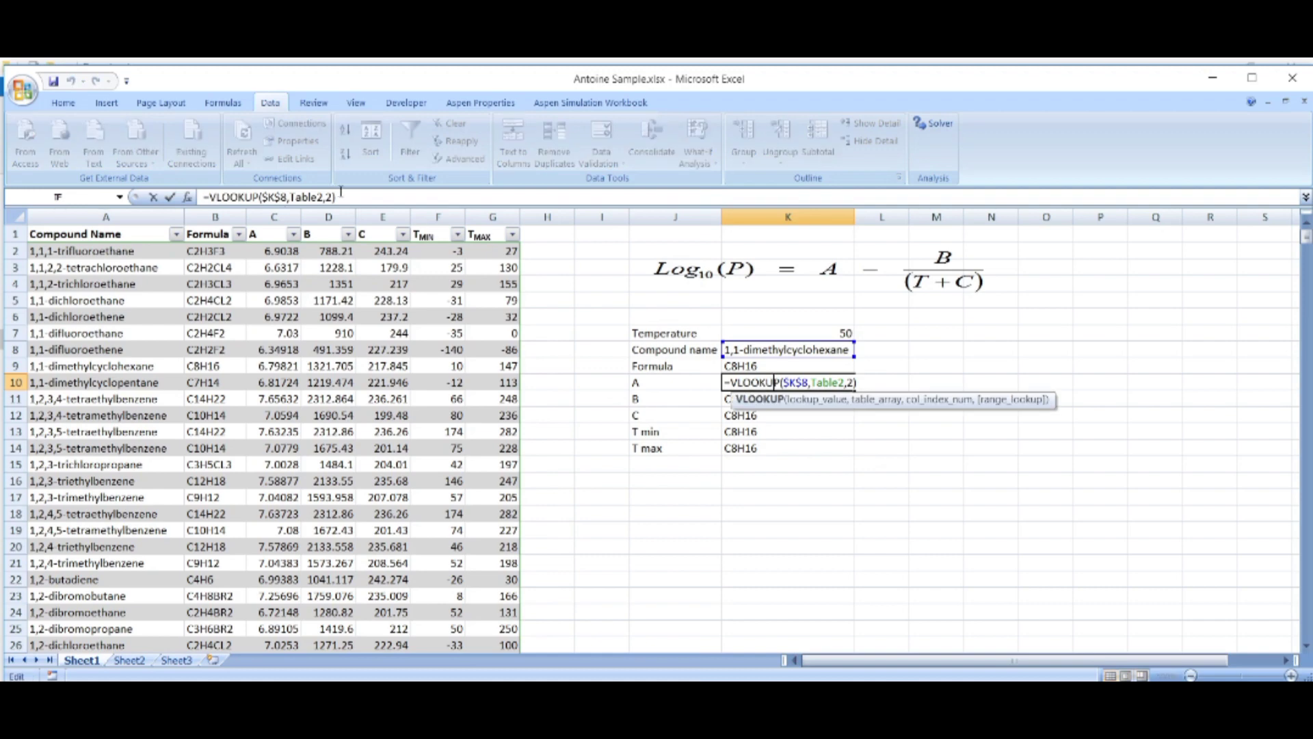
left_click(333, 197)
key("BackSpace")
type("3")
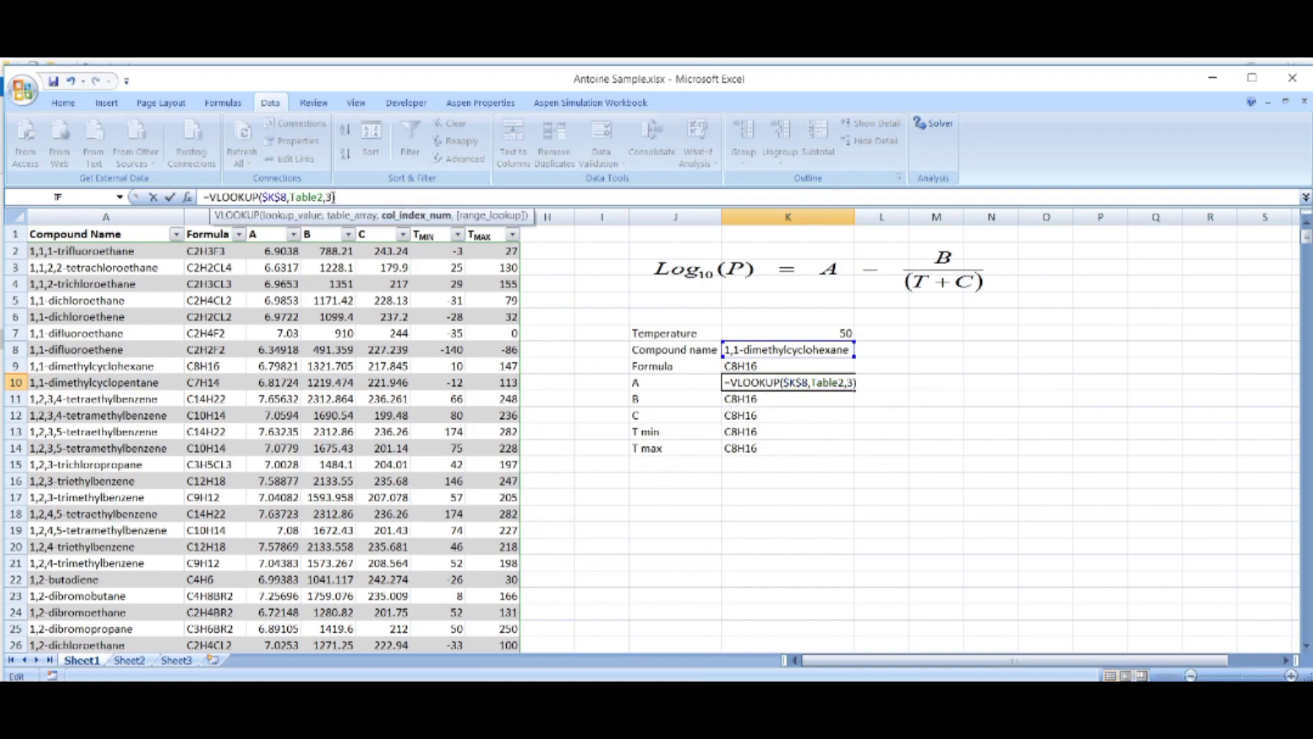
key("Return")
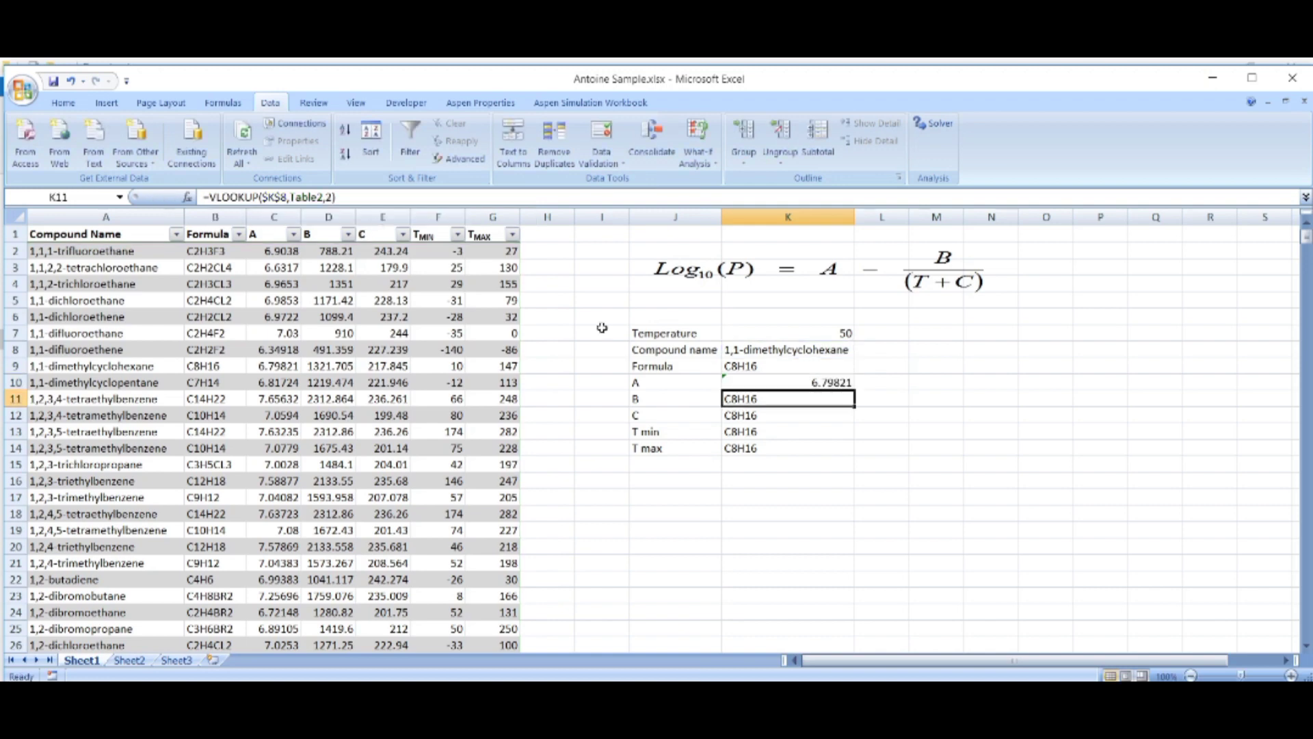
Step: Set K11's lookup column index to 4 so it returns B, 1321.705
left_click(791, 418)
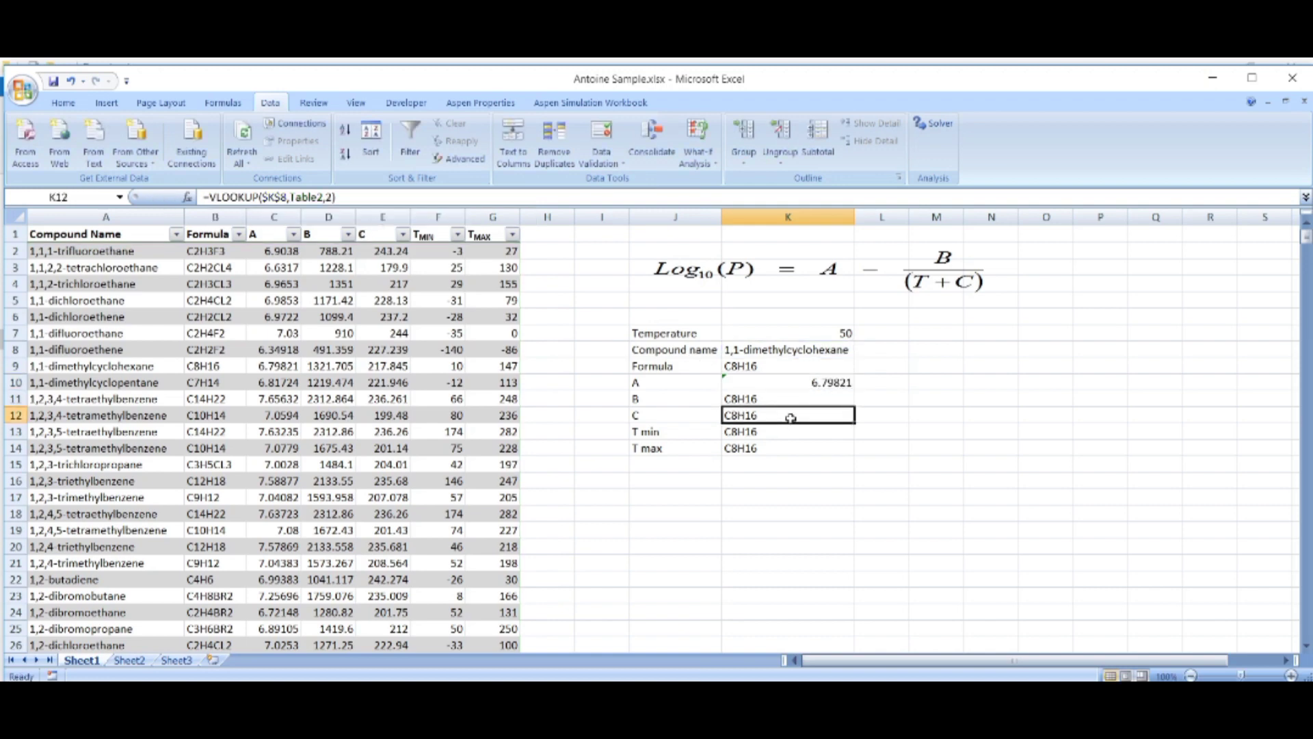
left_click(777, 400)
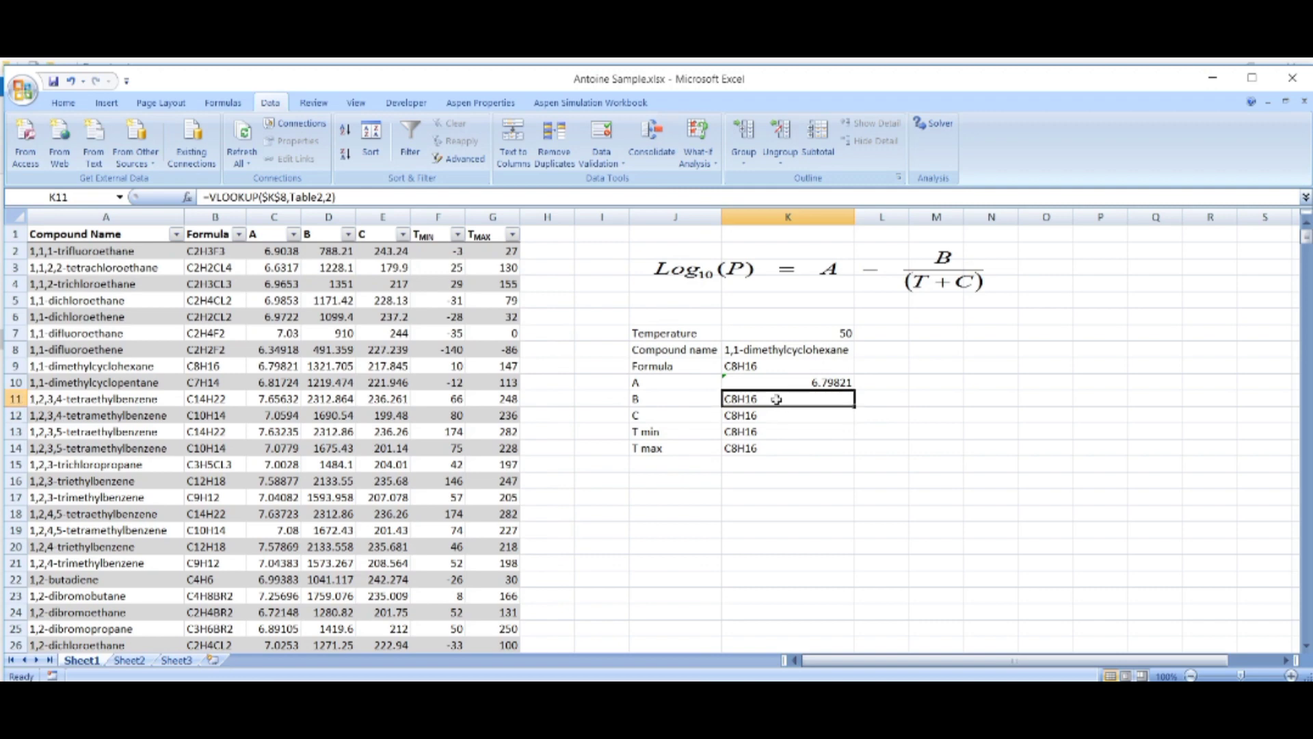
left_click(335, 197)
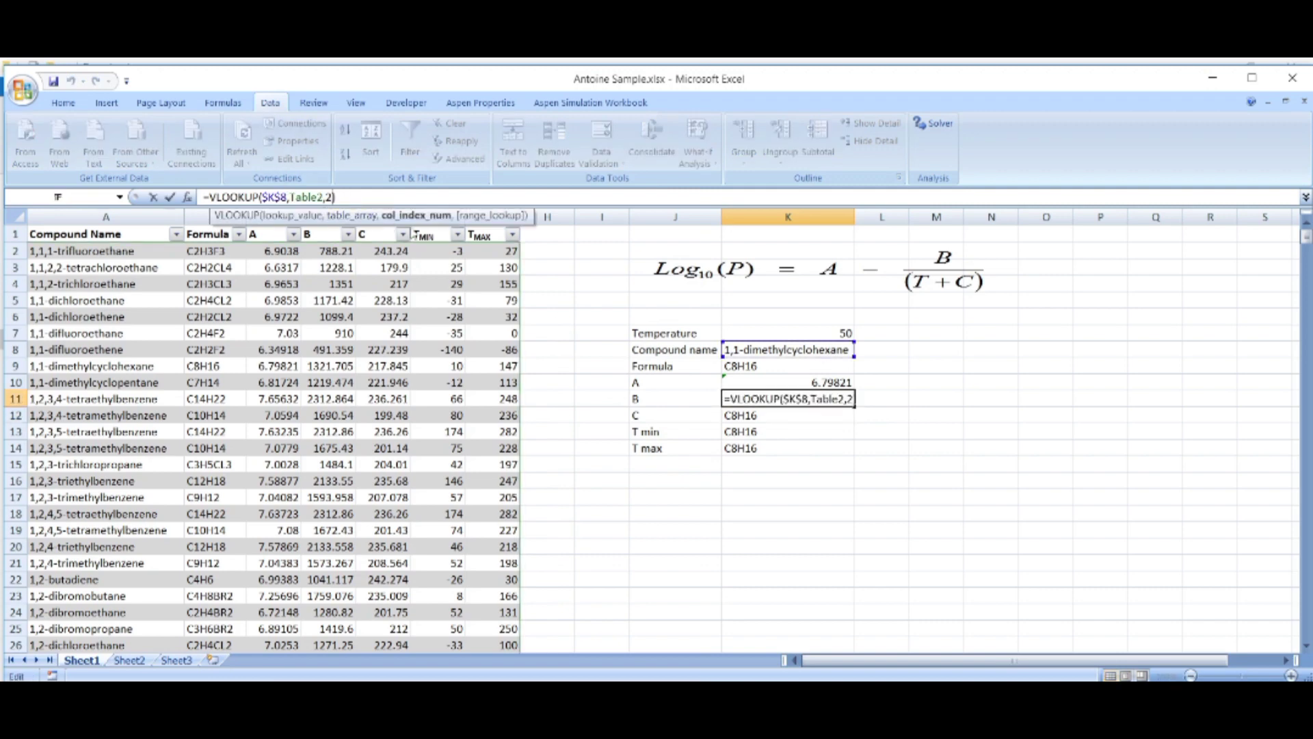
key("BackSpace")
type("3")
key("Return")
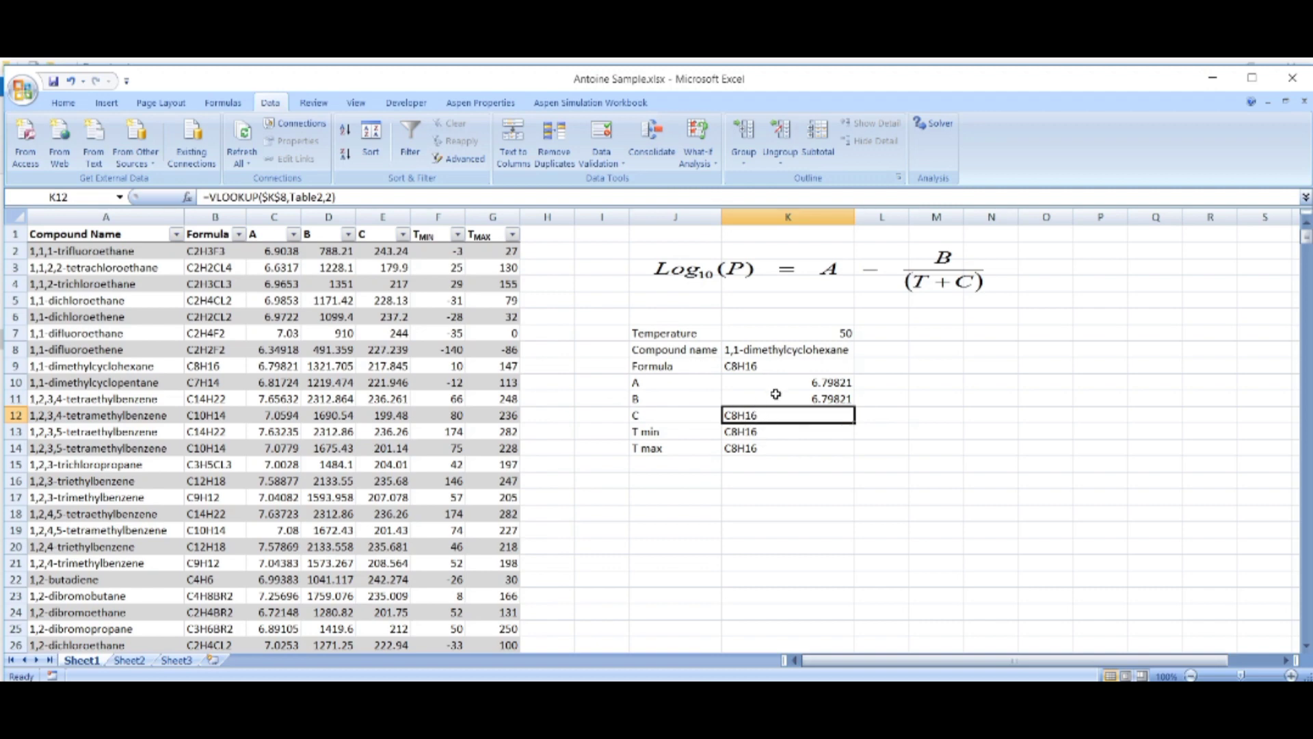
left_click(776, 389)
left_click(778, 401)
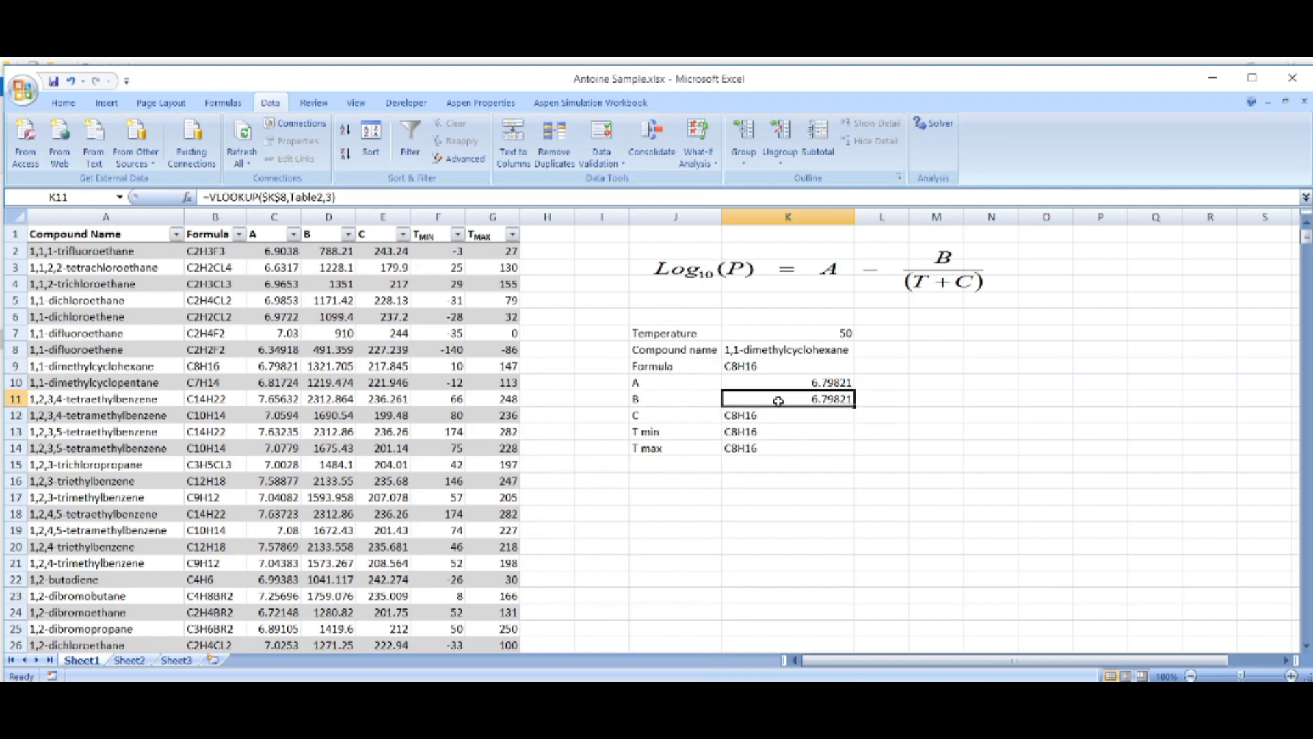
left_click(350, 198)
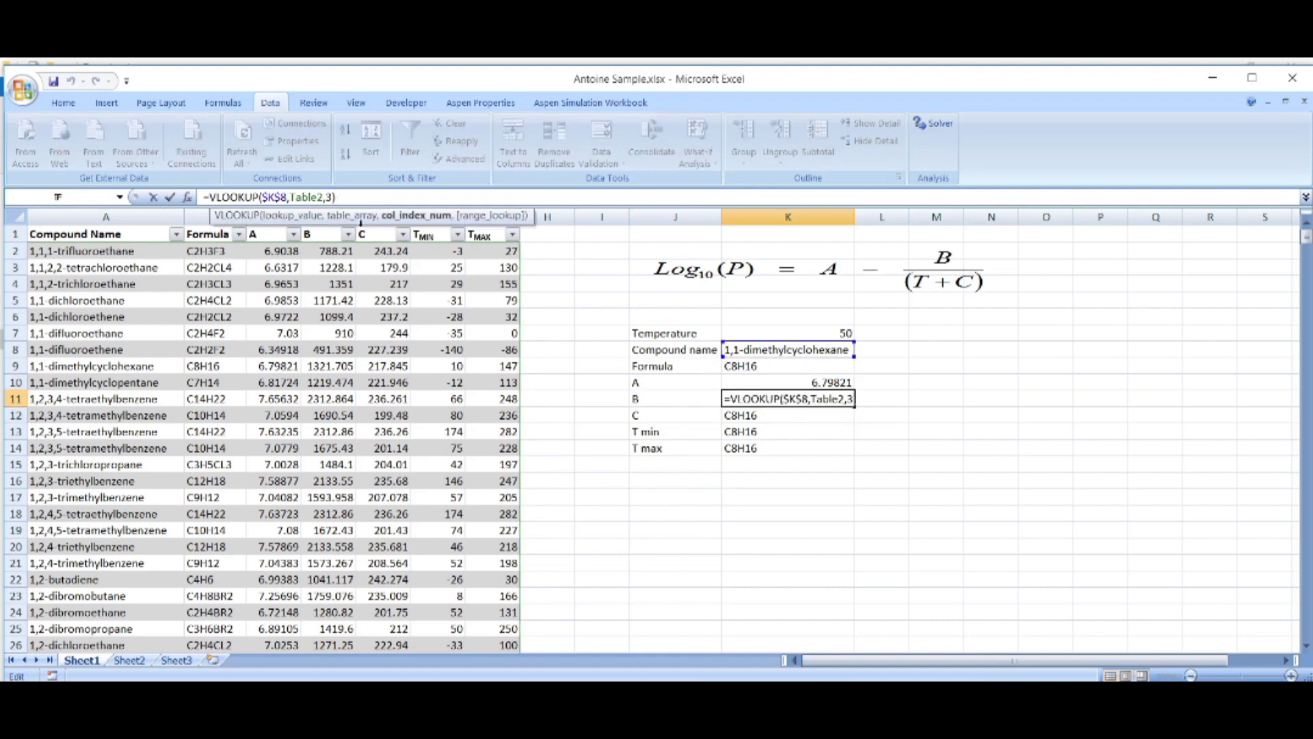
key("BackSpace")
type("4")
key("Return")
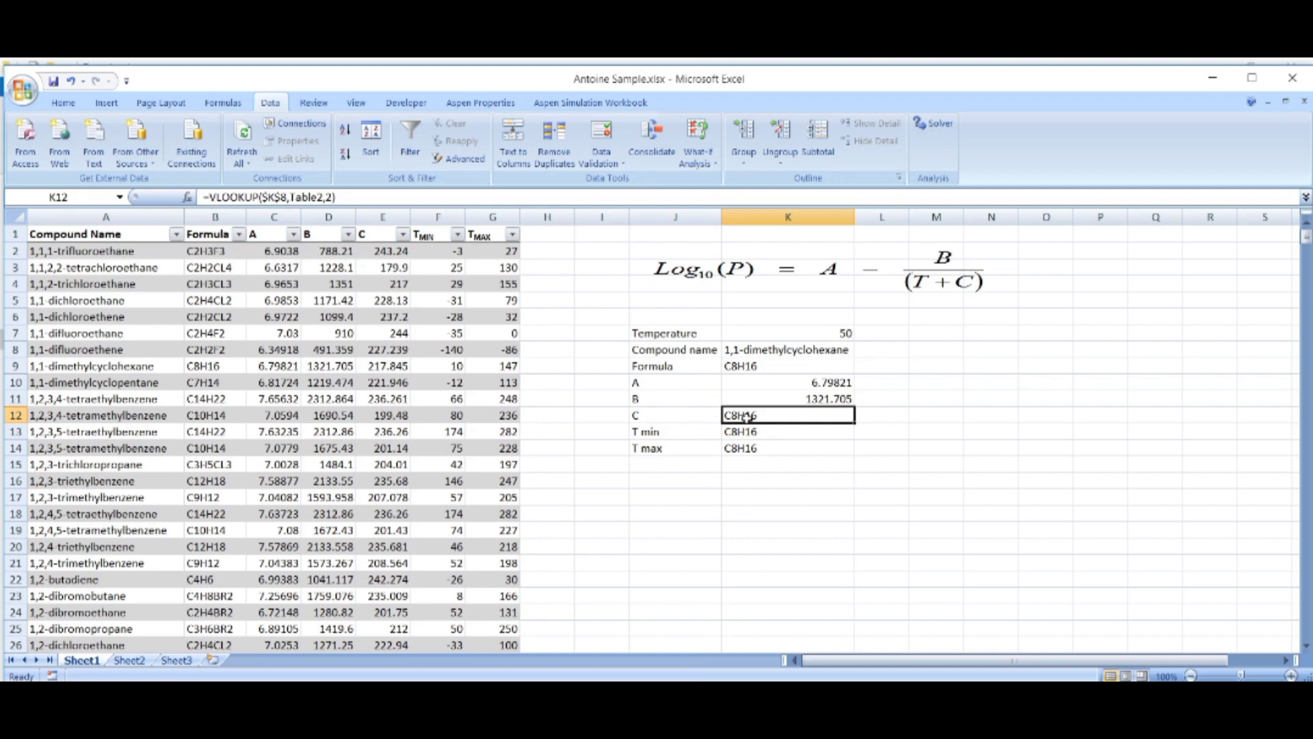
Step: Change the column indexes in K12, K13 and K14 to fetch C, T min 10 and T max 147
left_click(333, 197)
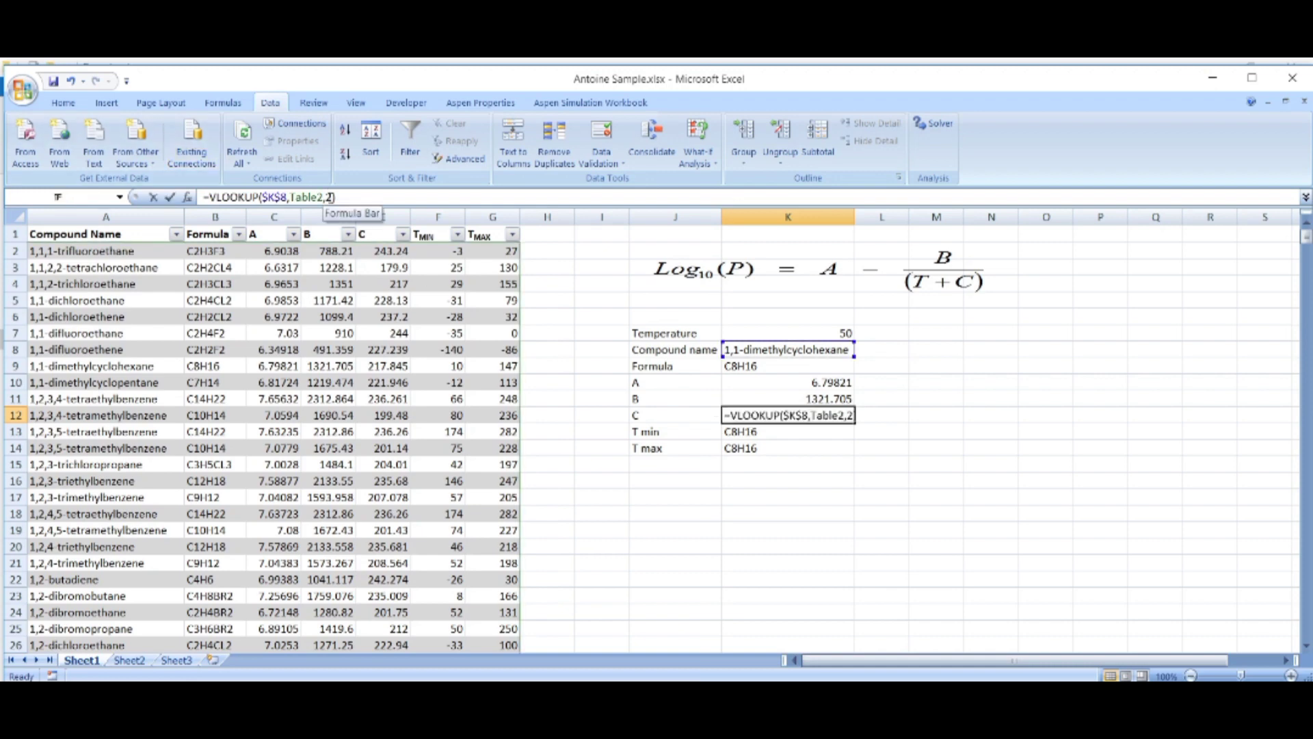
key("BackSpace")
key("Return")
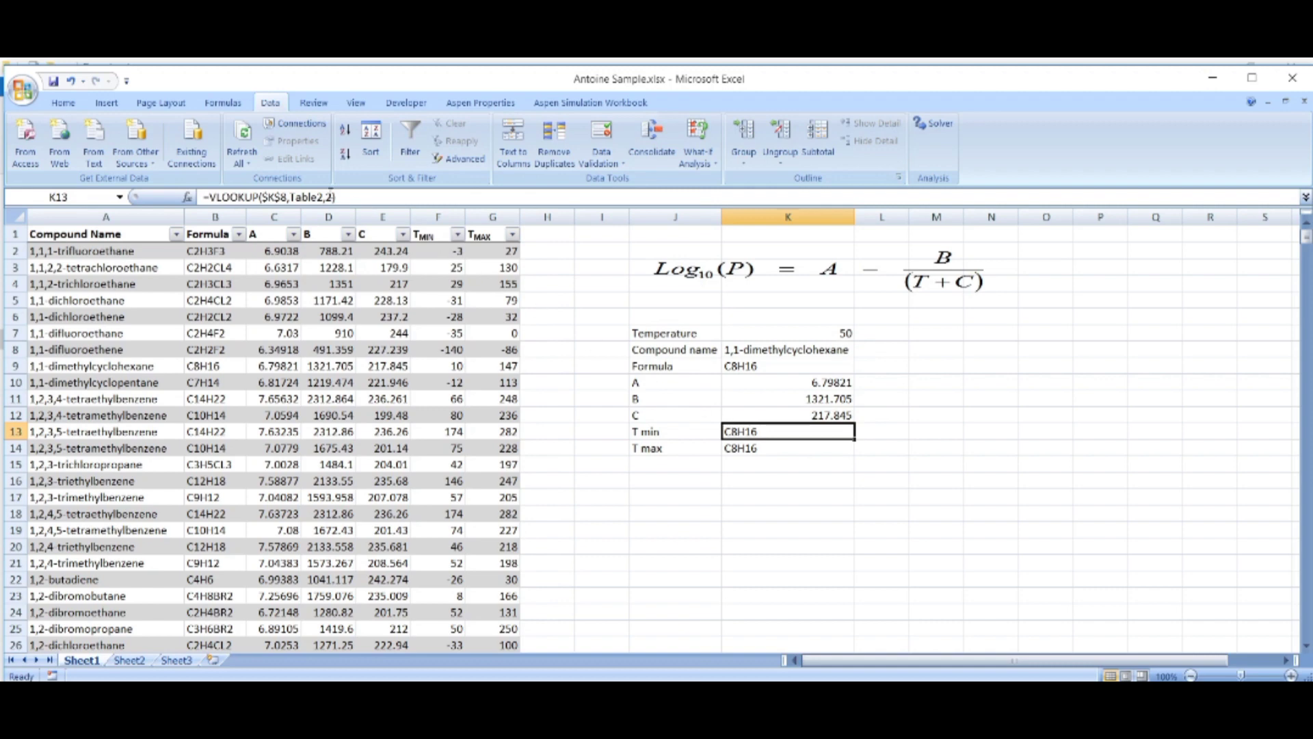
left_click(333, 197)
key("BackSpace")
type("6")
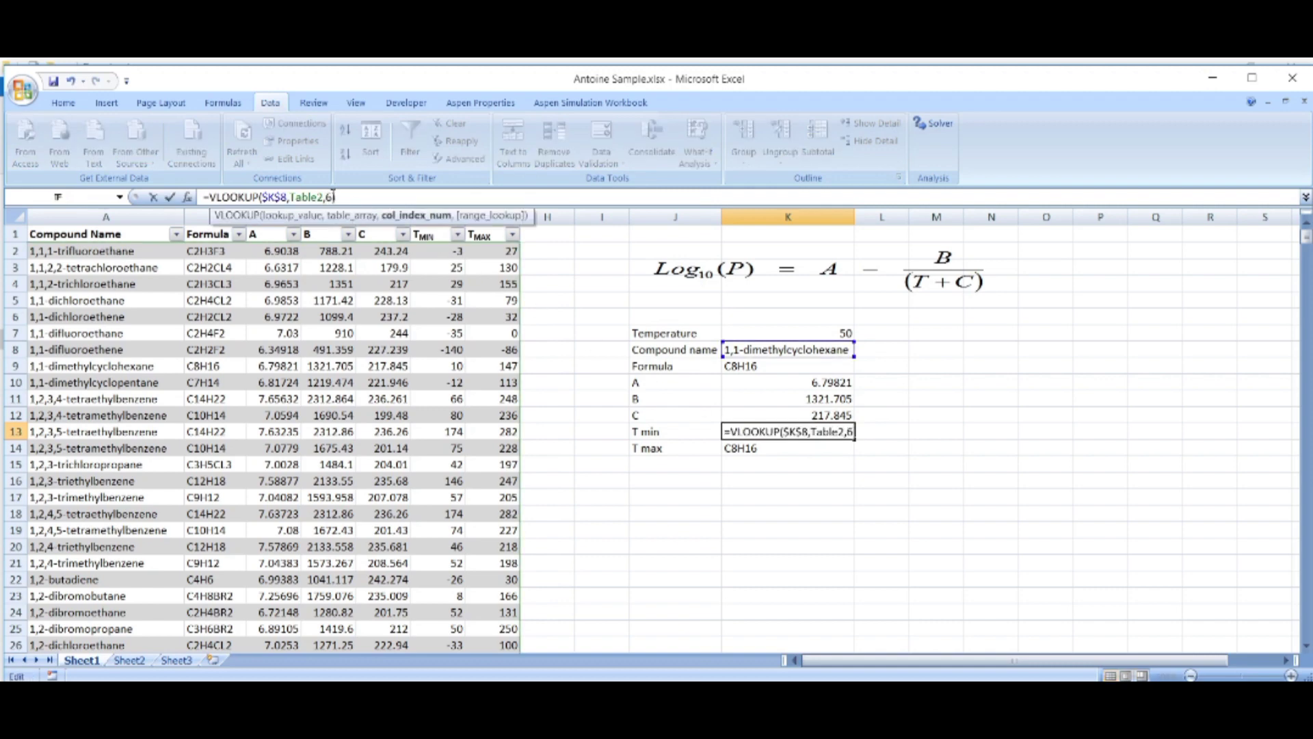
key("Return")
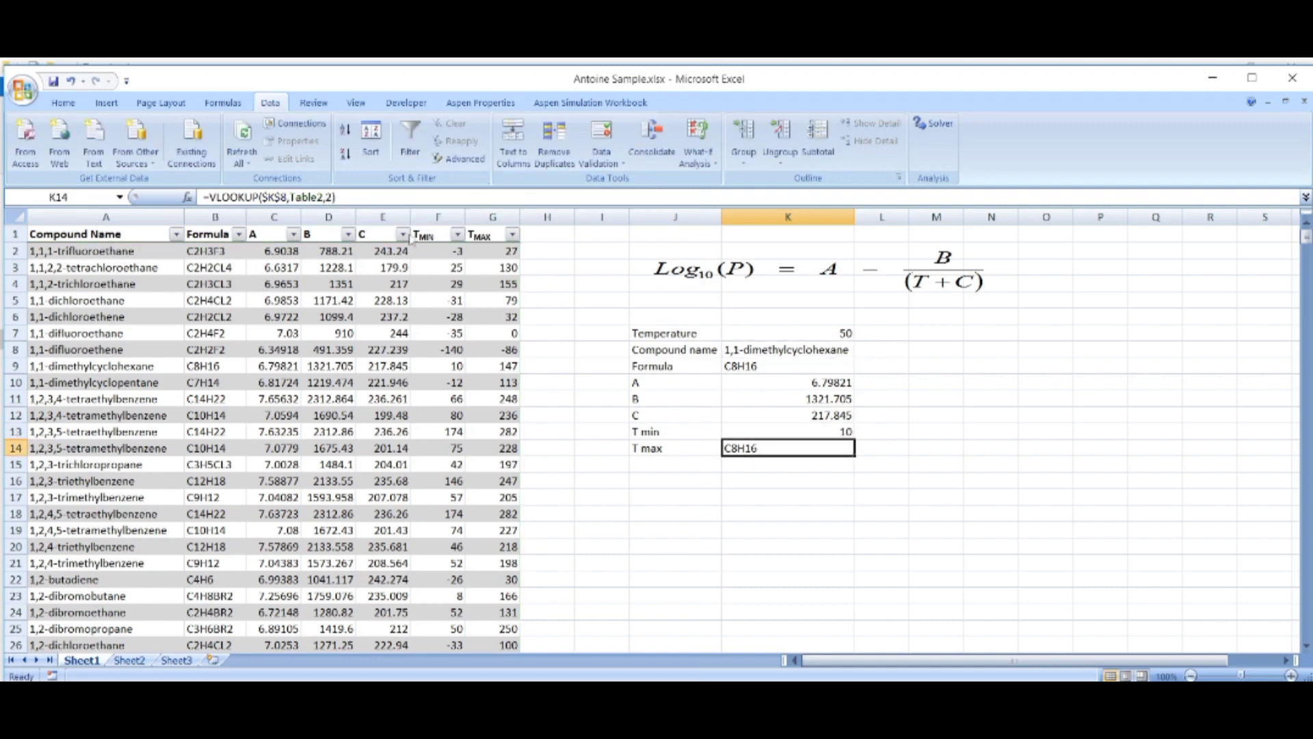
left_click(334, 198)
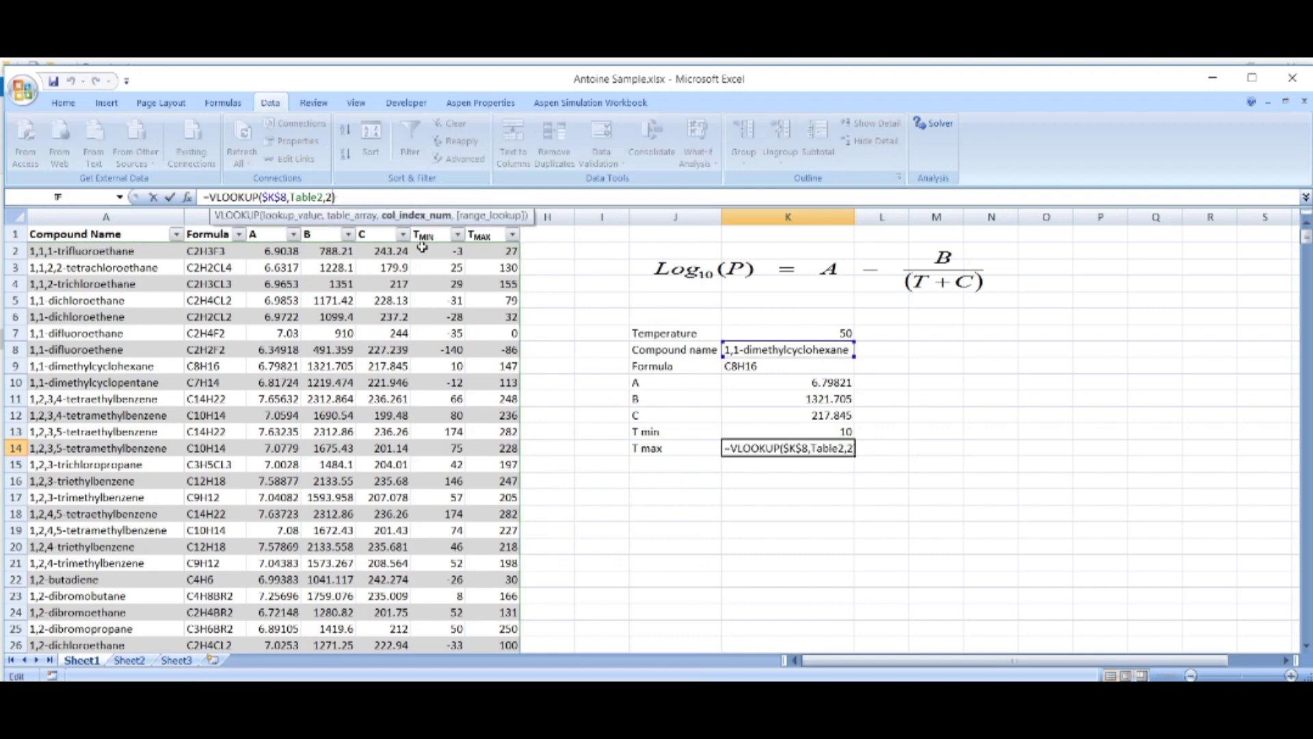
key("BackSpace")
type("7")
key("Return")
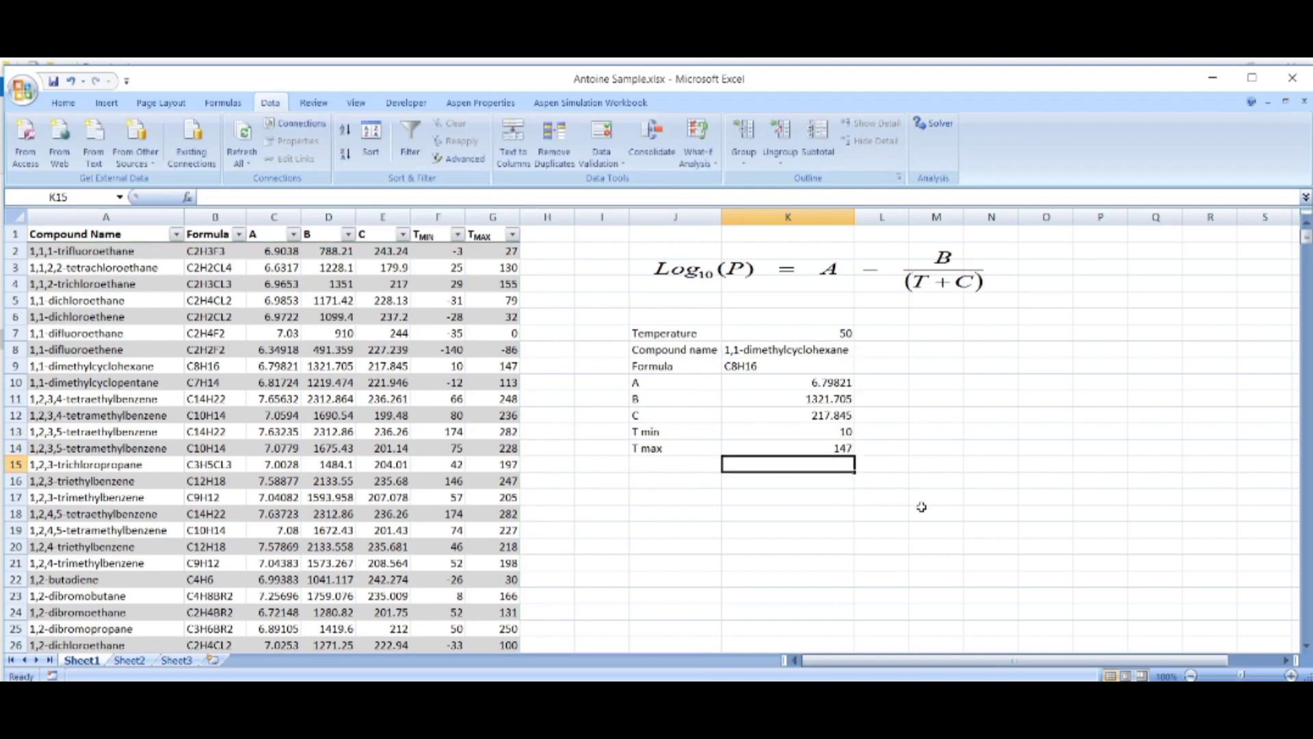
left_click(784, 383)
left_click(832, 350)
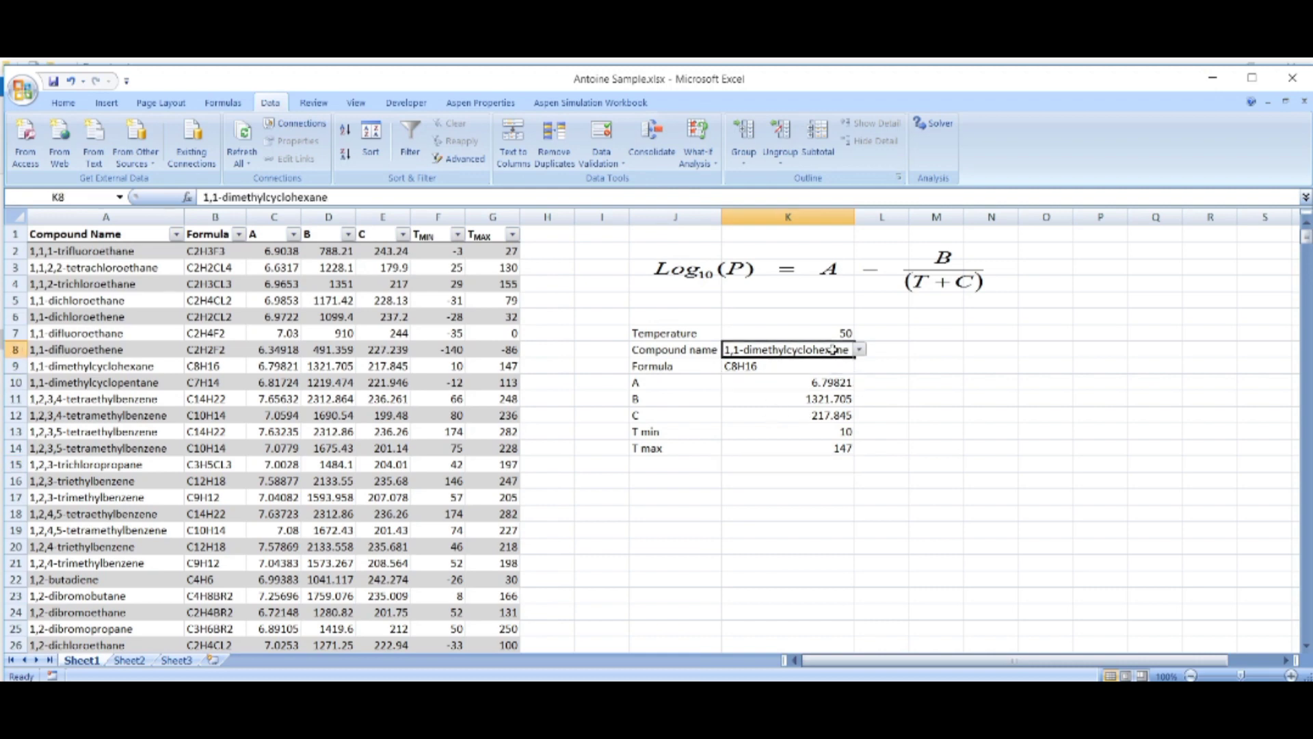
left_click(859, 349)
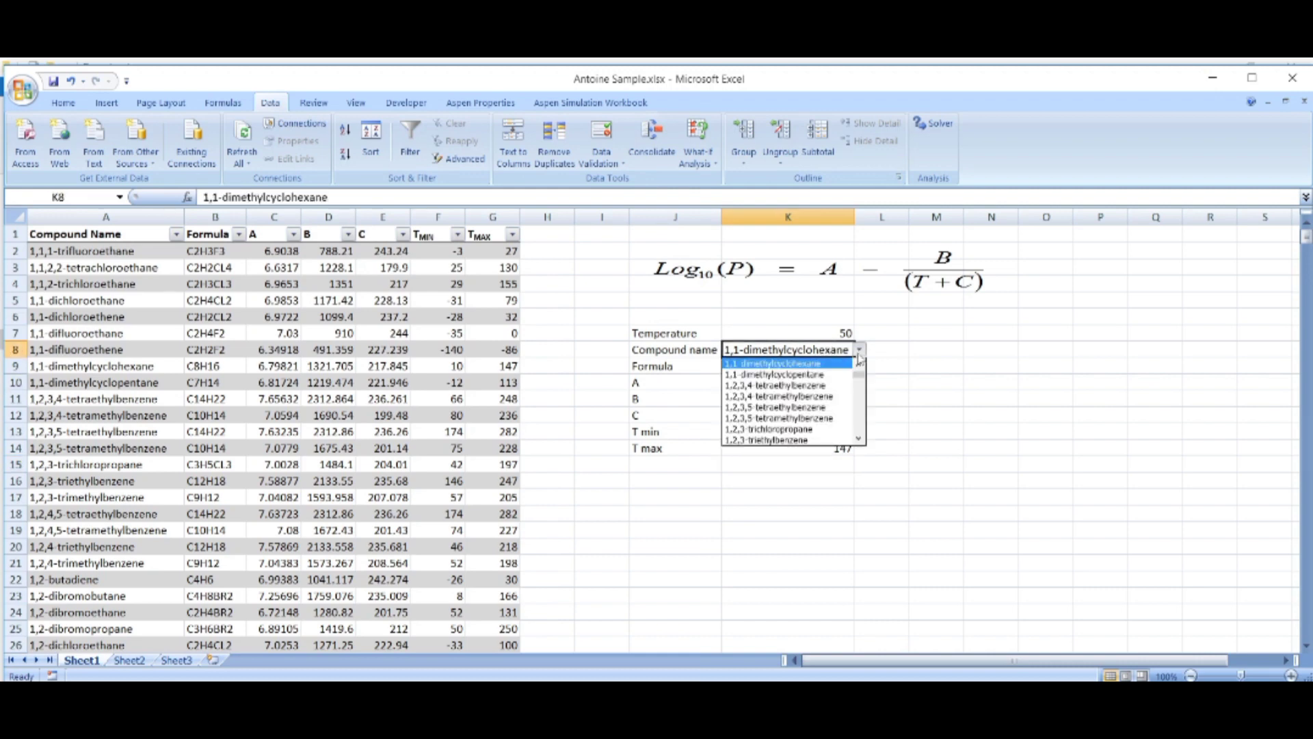
left_click(859, 366)
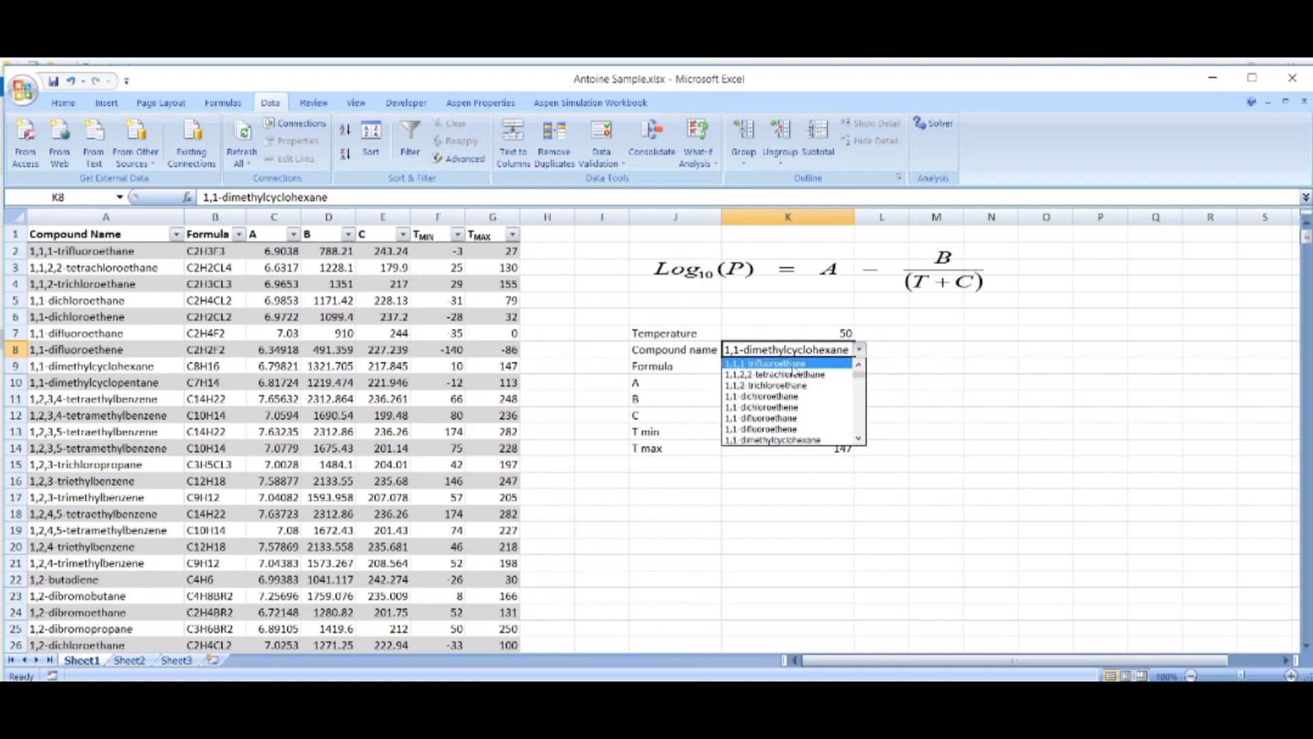
left_click(793, 365)
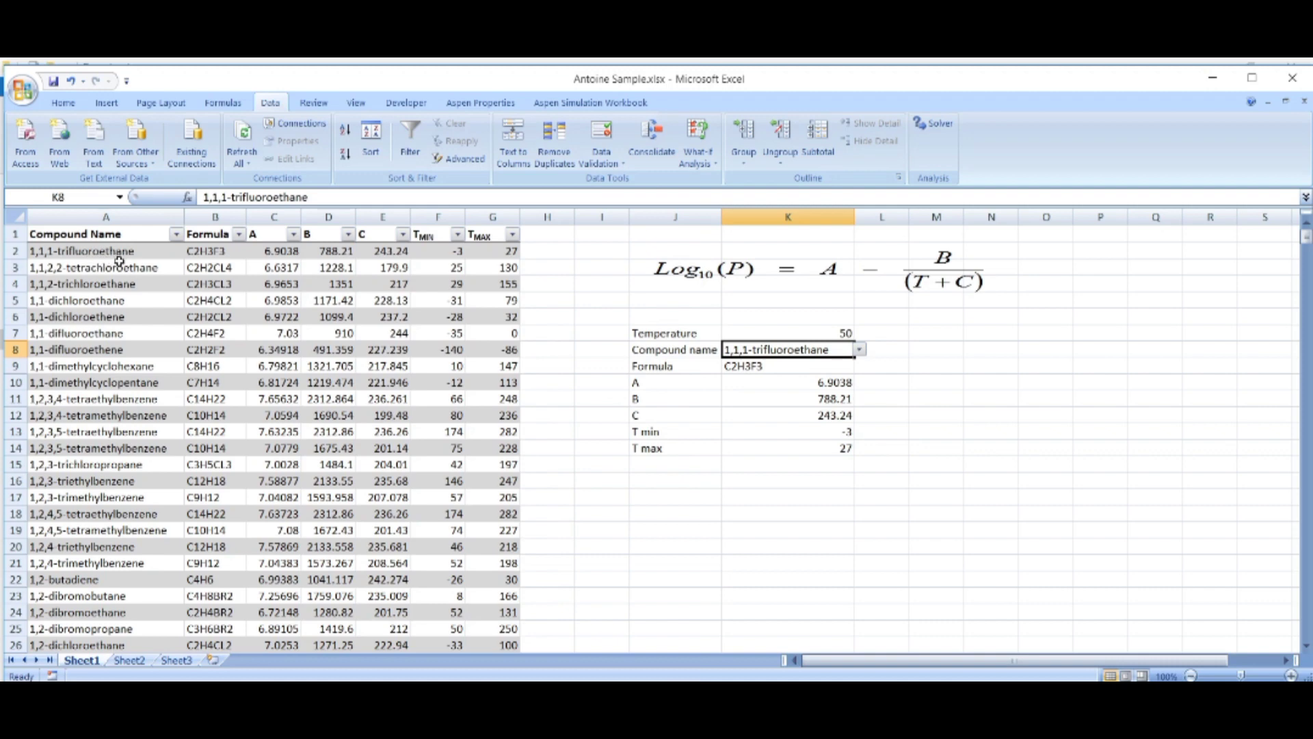
left_click(715, 544)
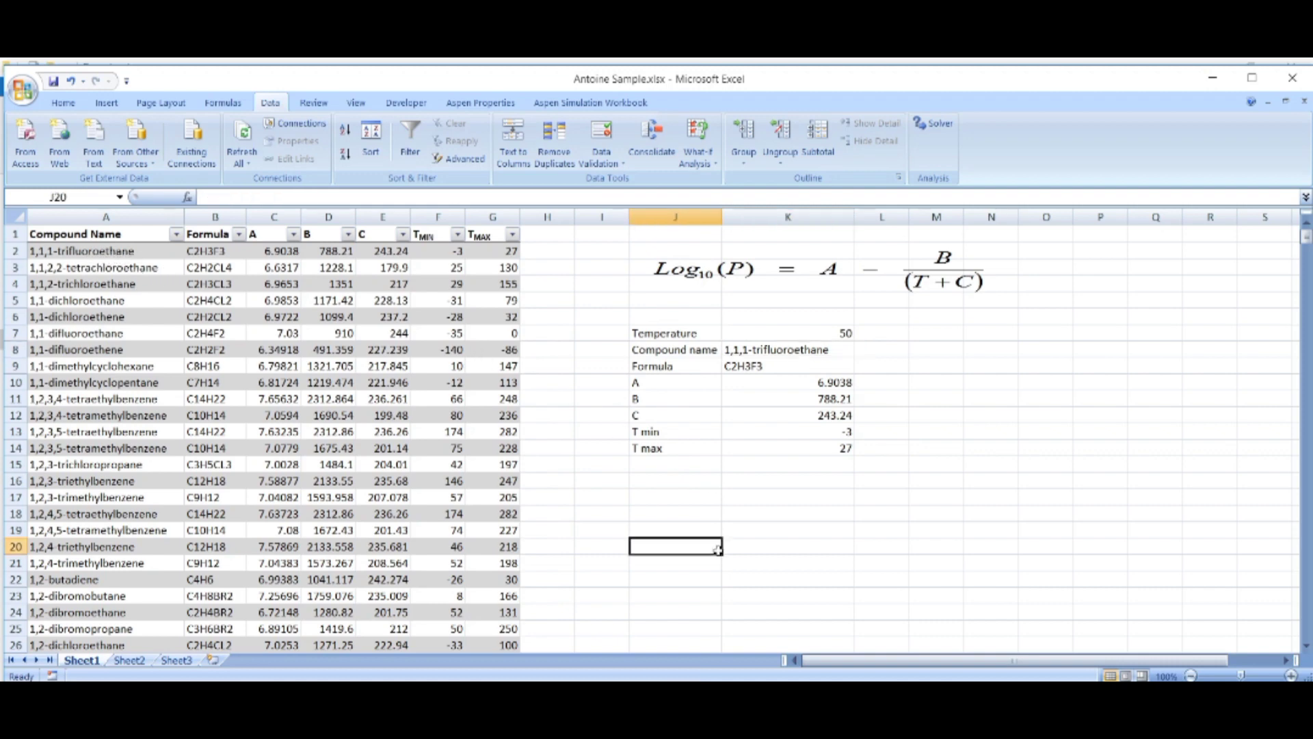
left_click(758, 370)
left_click(228, 253)
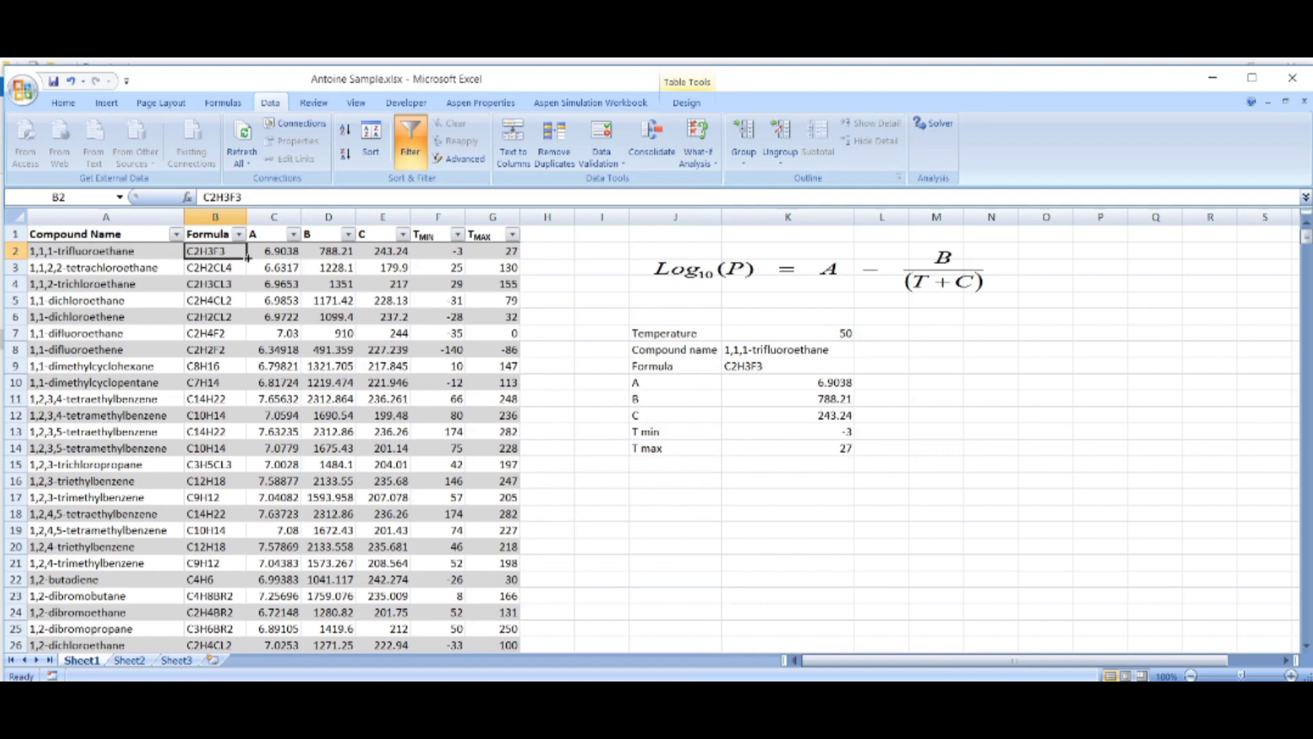
left_click(254, 253)
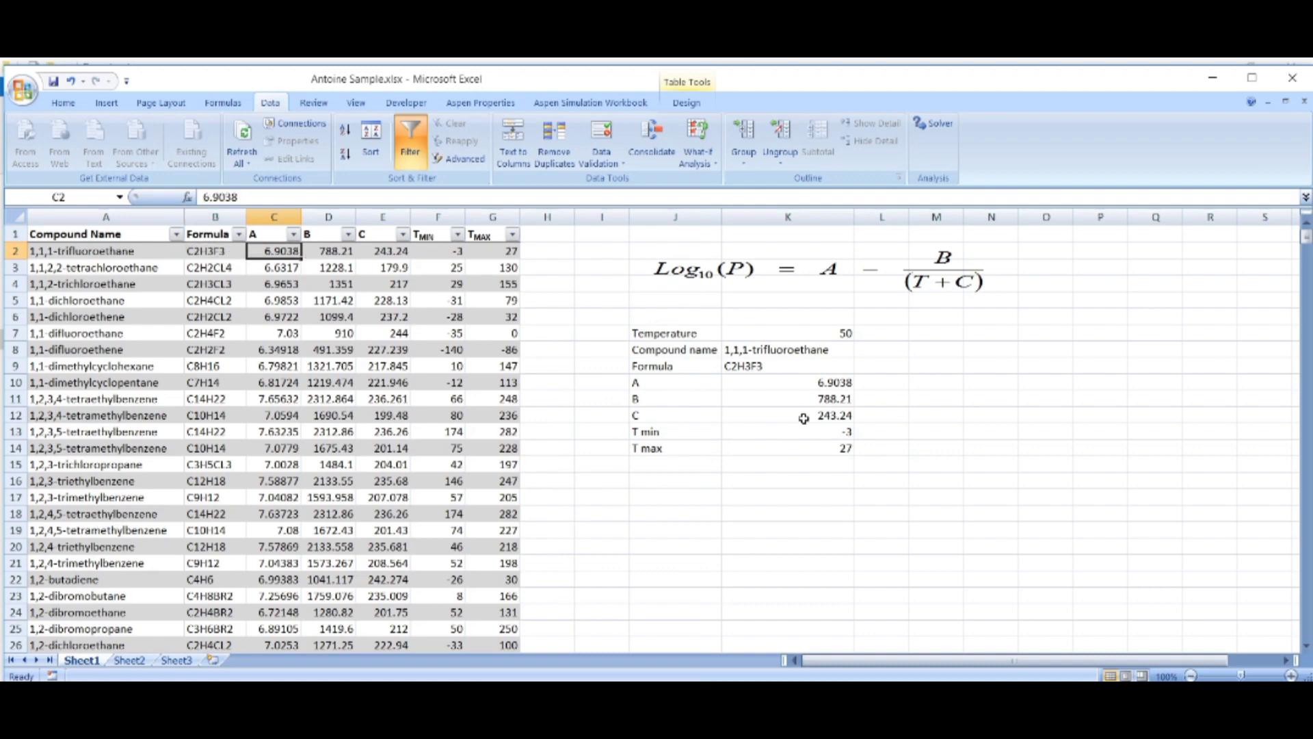
left_click(796, 382)
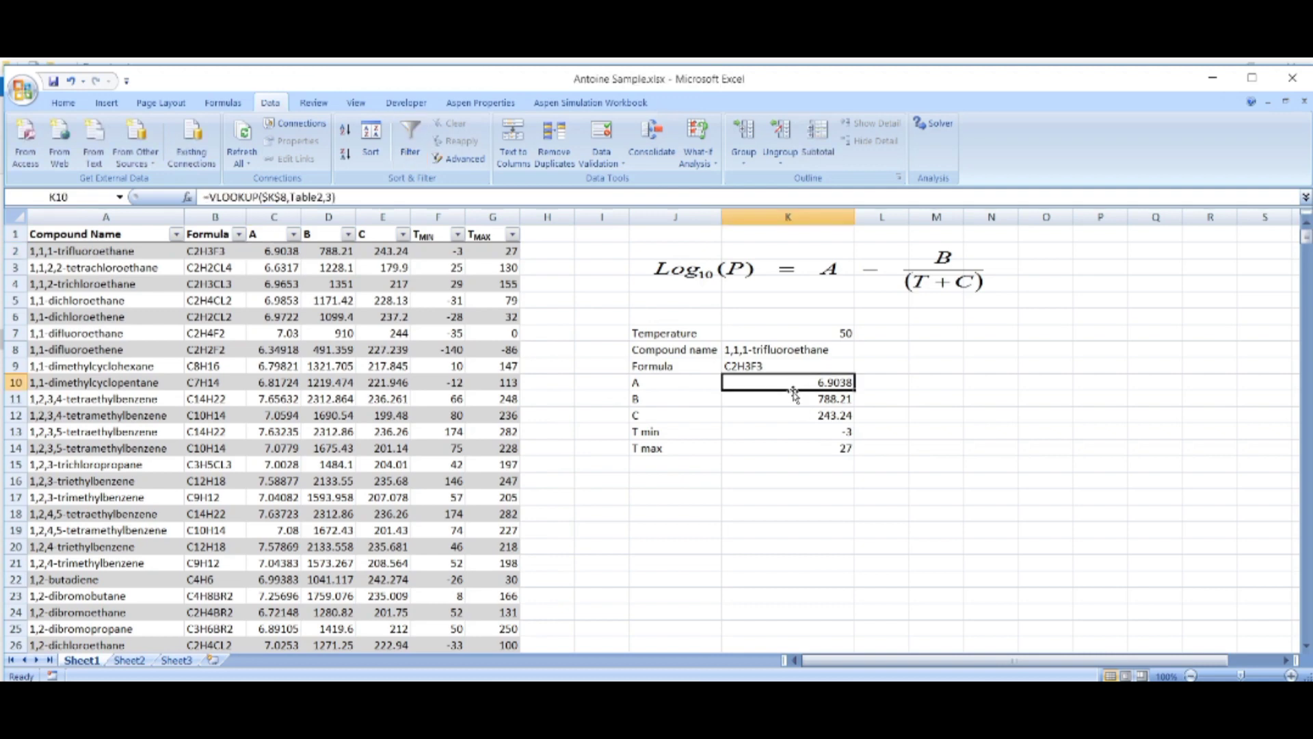
left_click(786, 401)
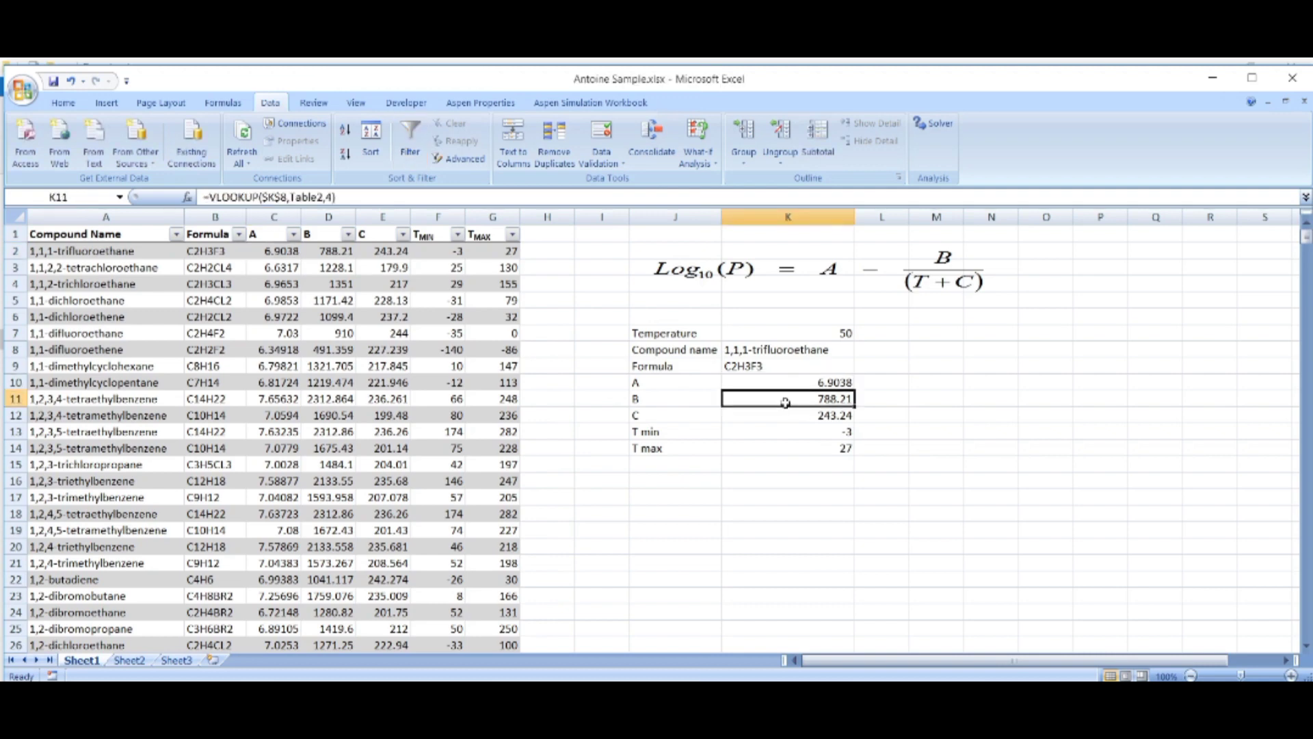
left_click(351, 258)
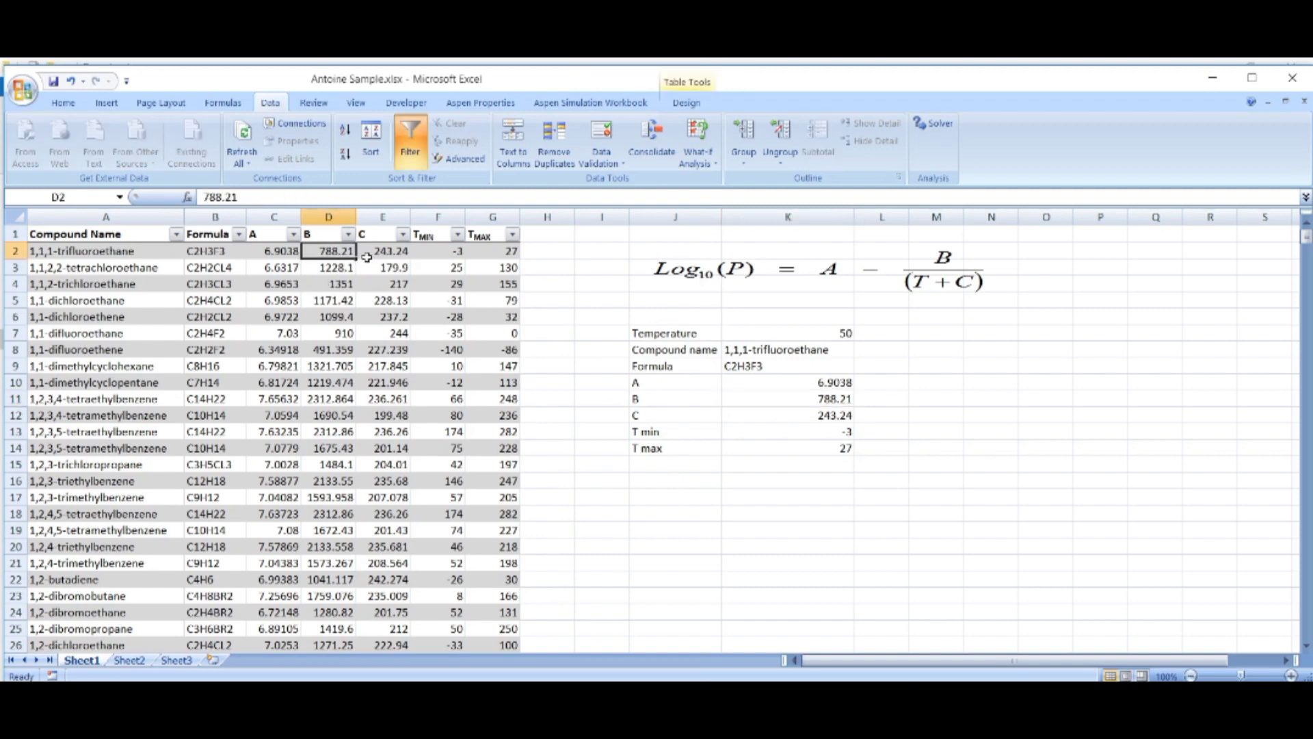
left_click(367, 257)
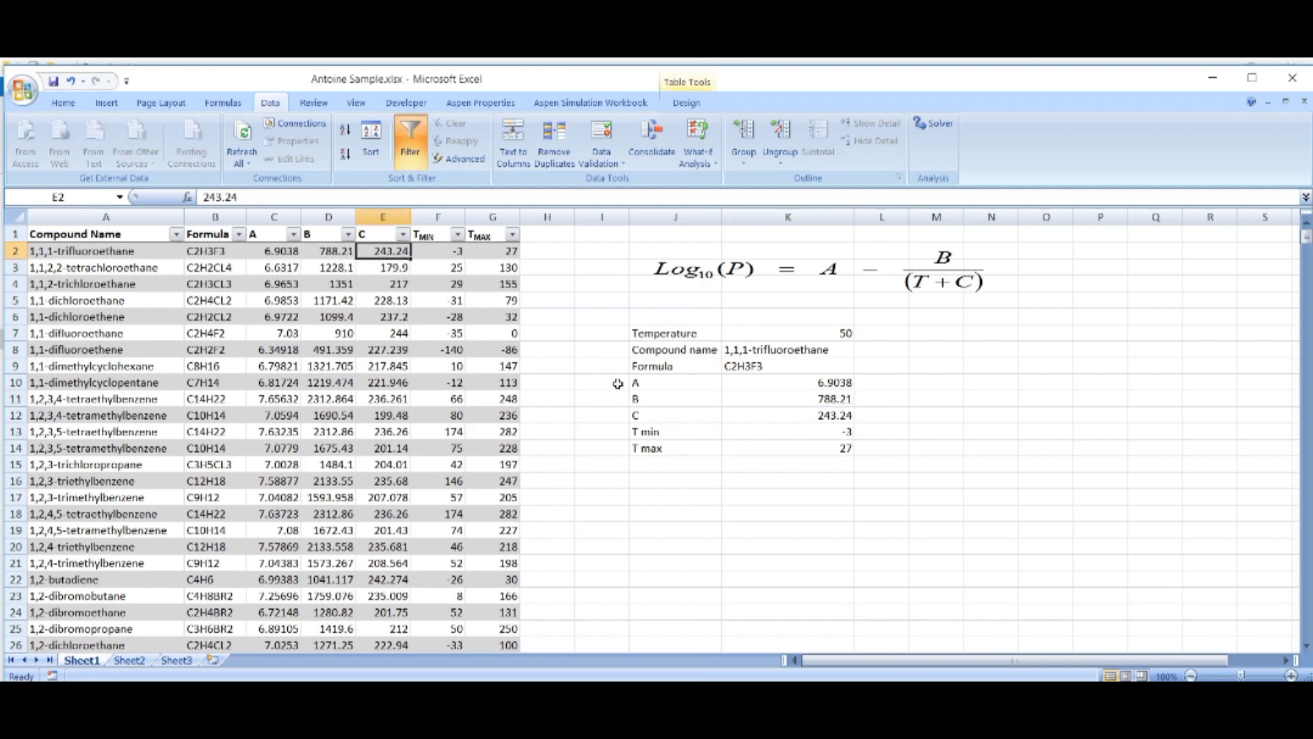
Step: Apply the Calculation cell style to the J7:K14 input block
left_click(743, 463)
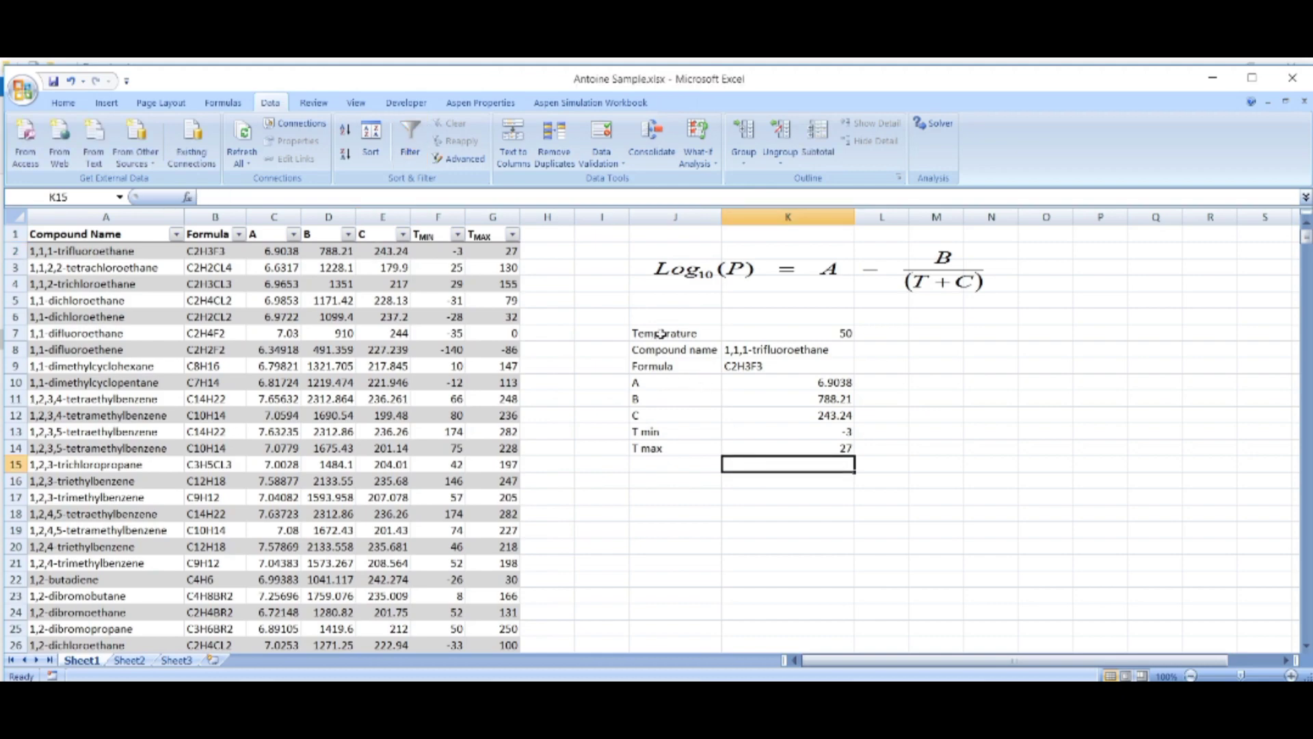
left_click_drag(658, 335, 790, 448)
scroll(749, 155, "up", 4)
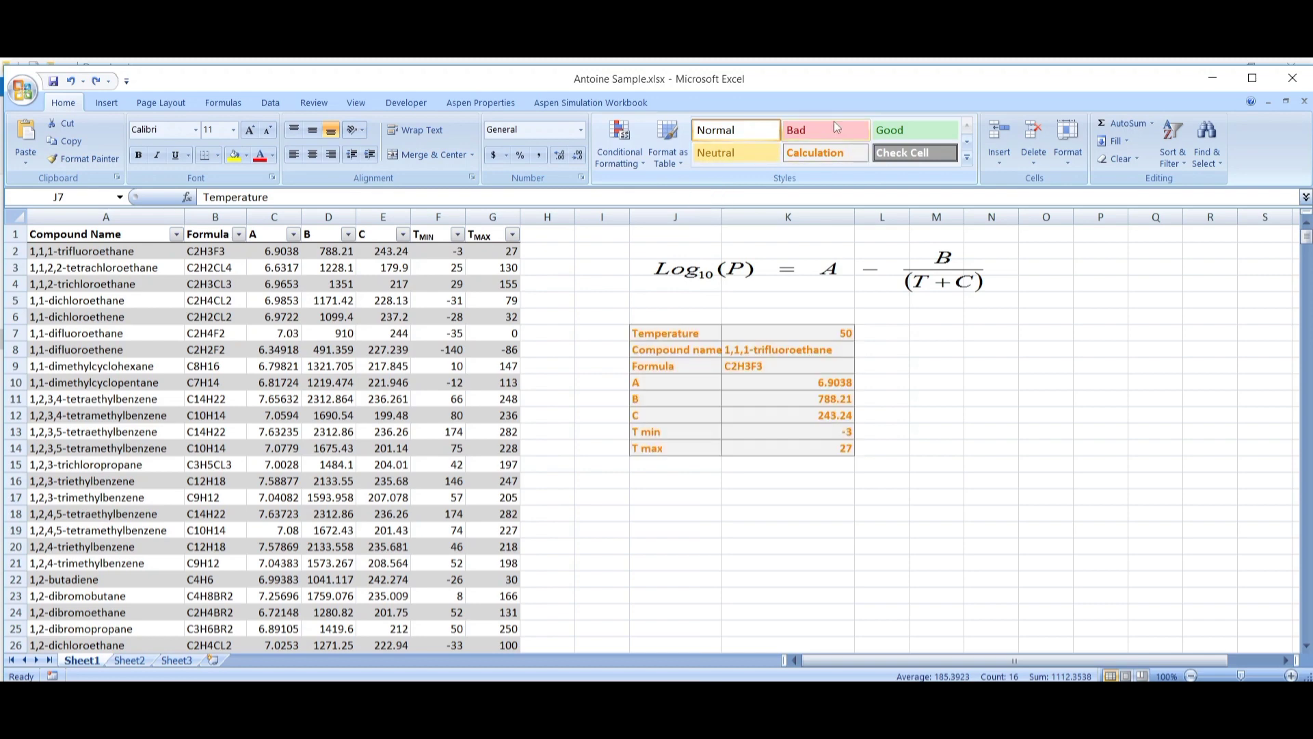
left_click(860, 154)
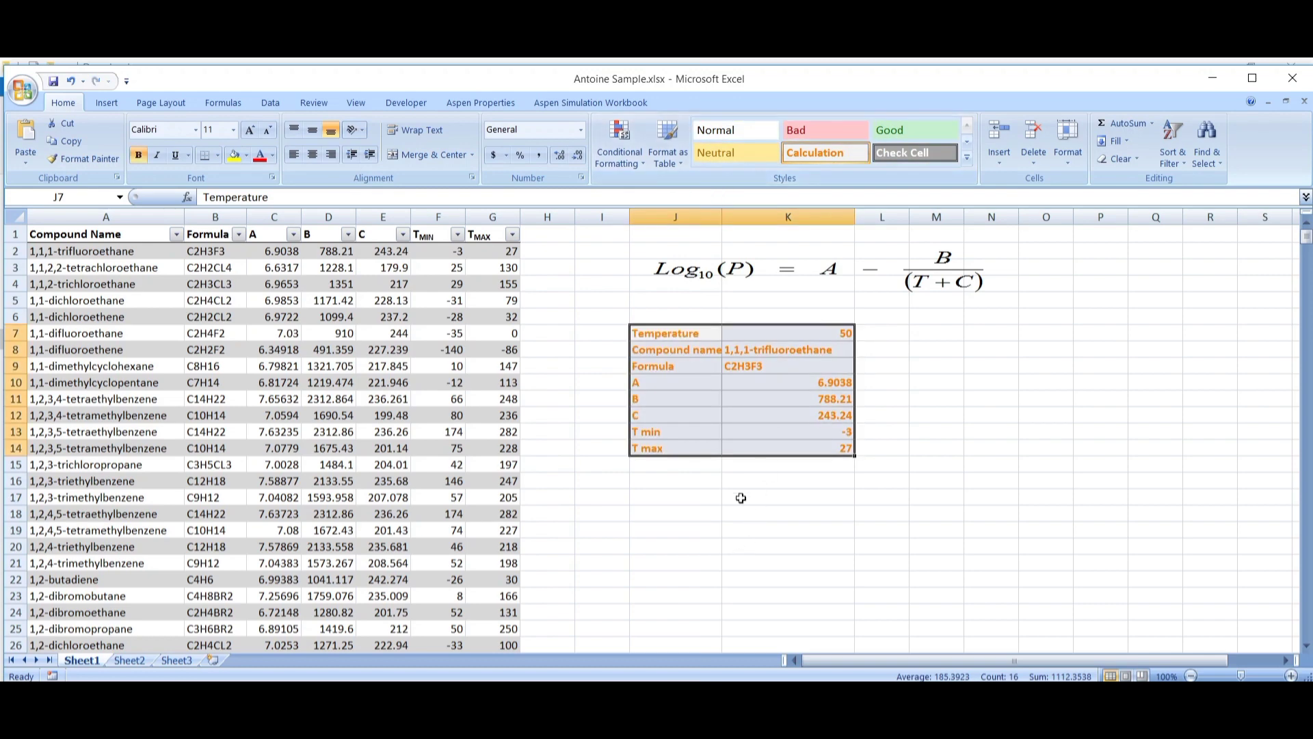
left_click(690, 498)
left_click(690, 480)
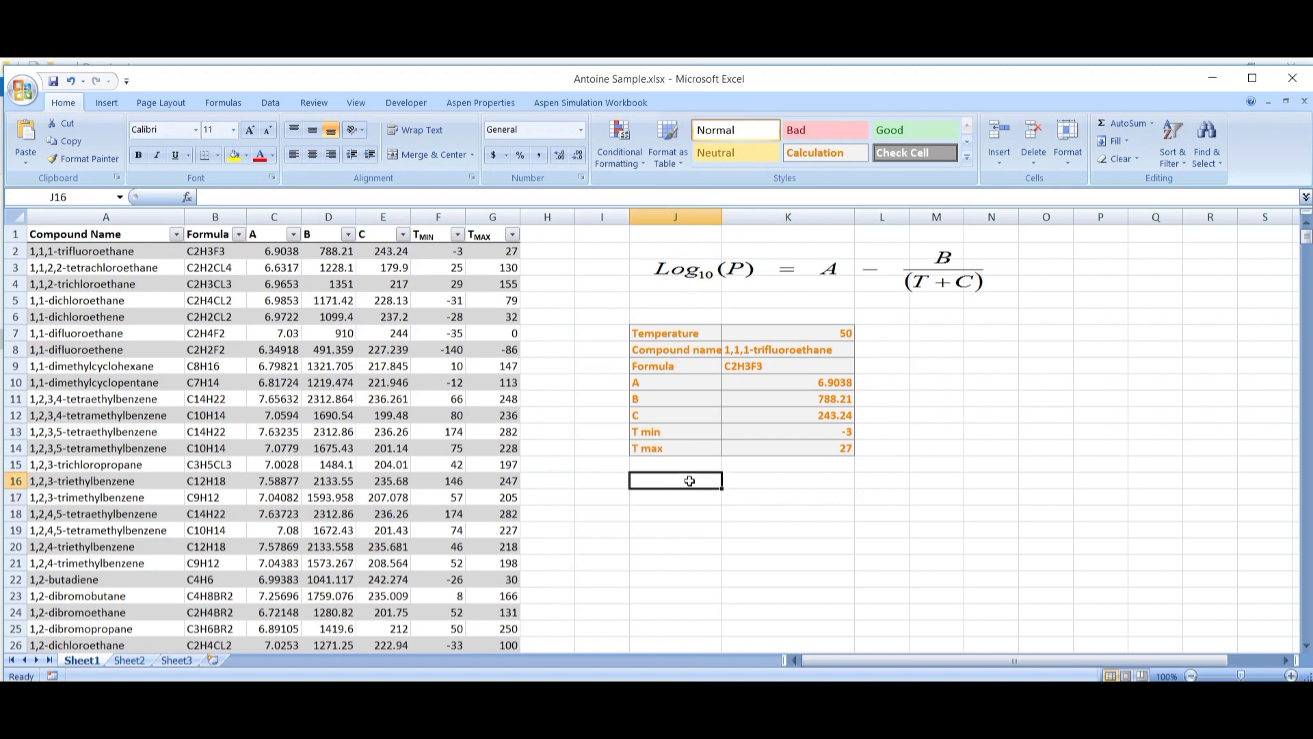
Step: Enter the label Pressure mmHg in J16 and start a formula in K16
type("Pressure")
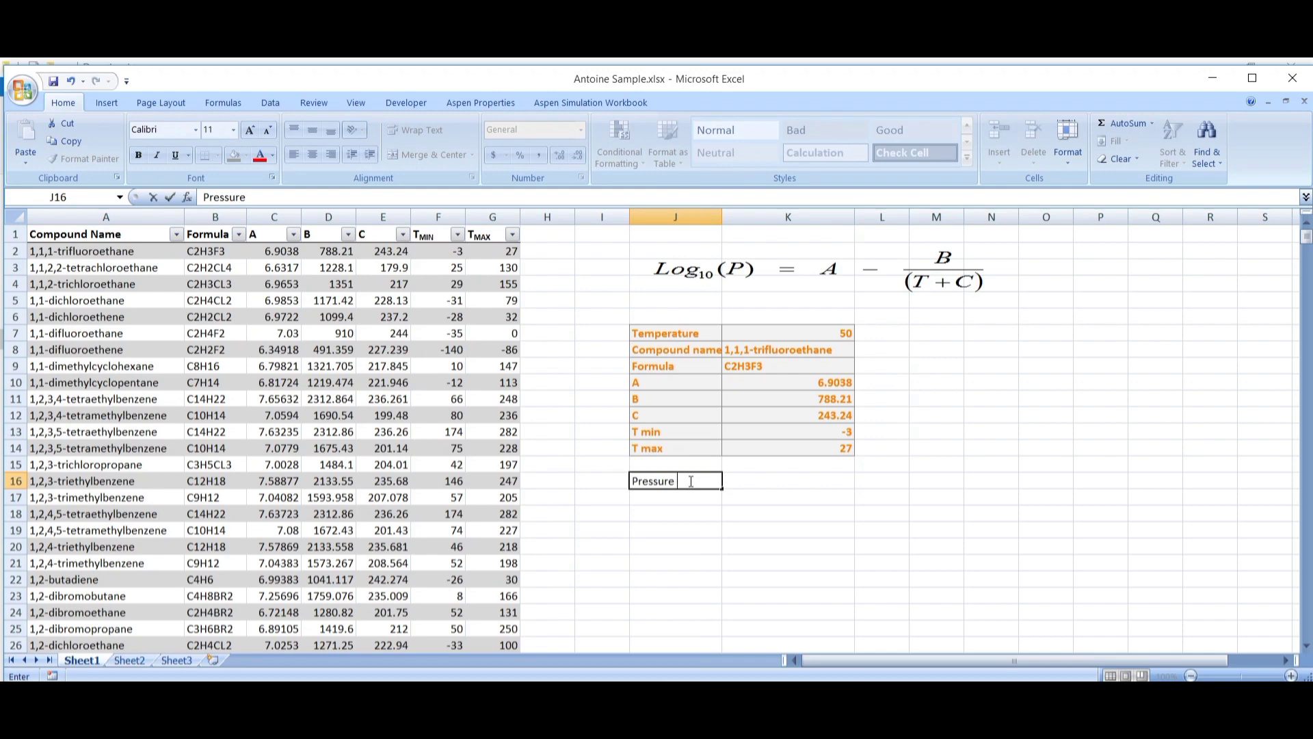
type(" mmHg")
key("Tab")
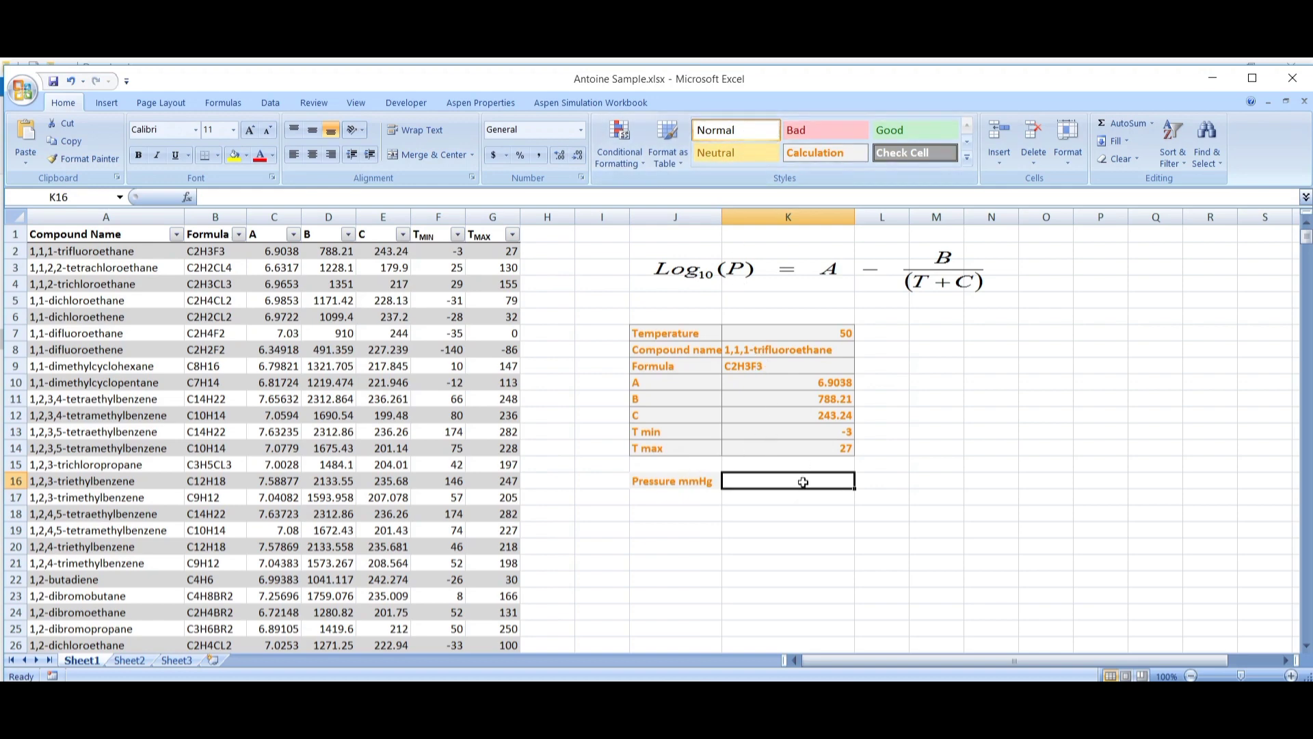
type("=")
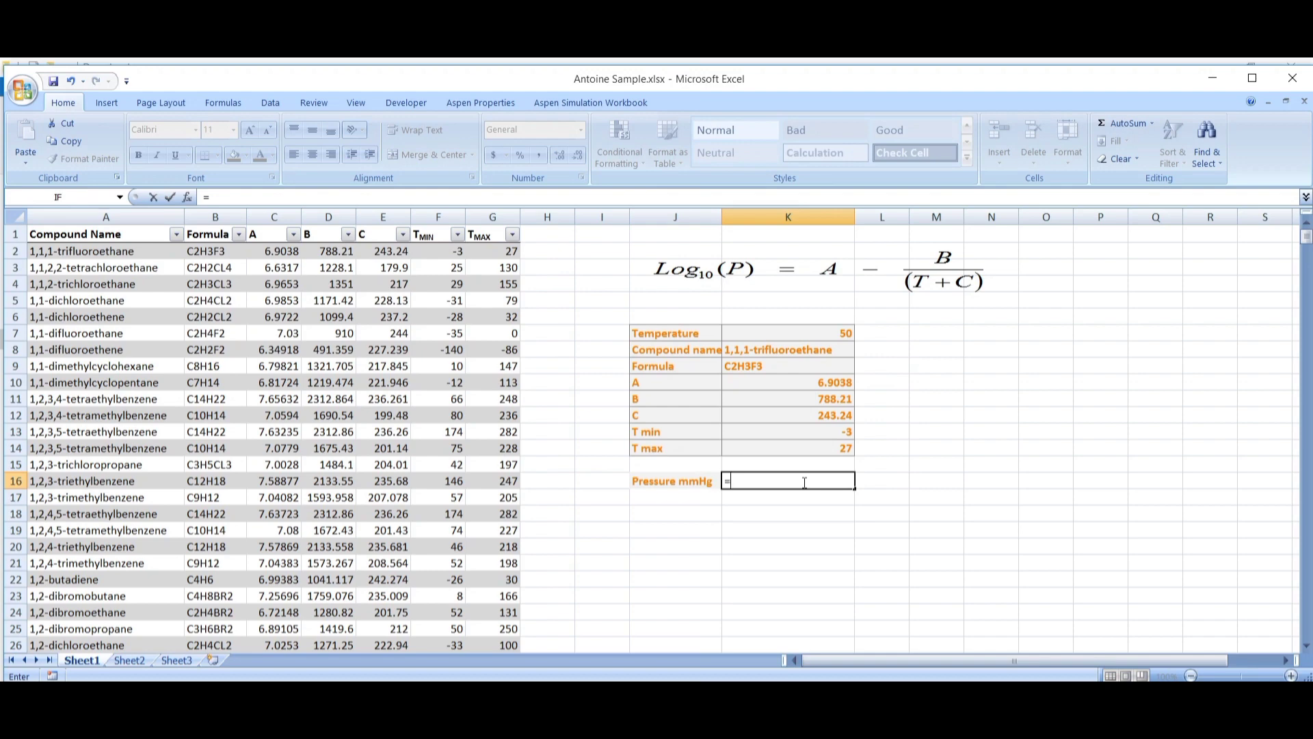
Step: Begin K16's formula with the first test =IF((K13<=K7)
type("IF(")
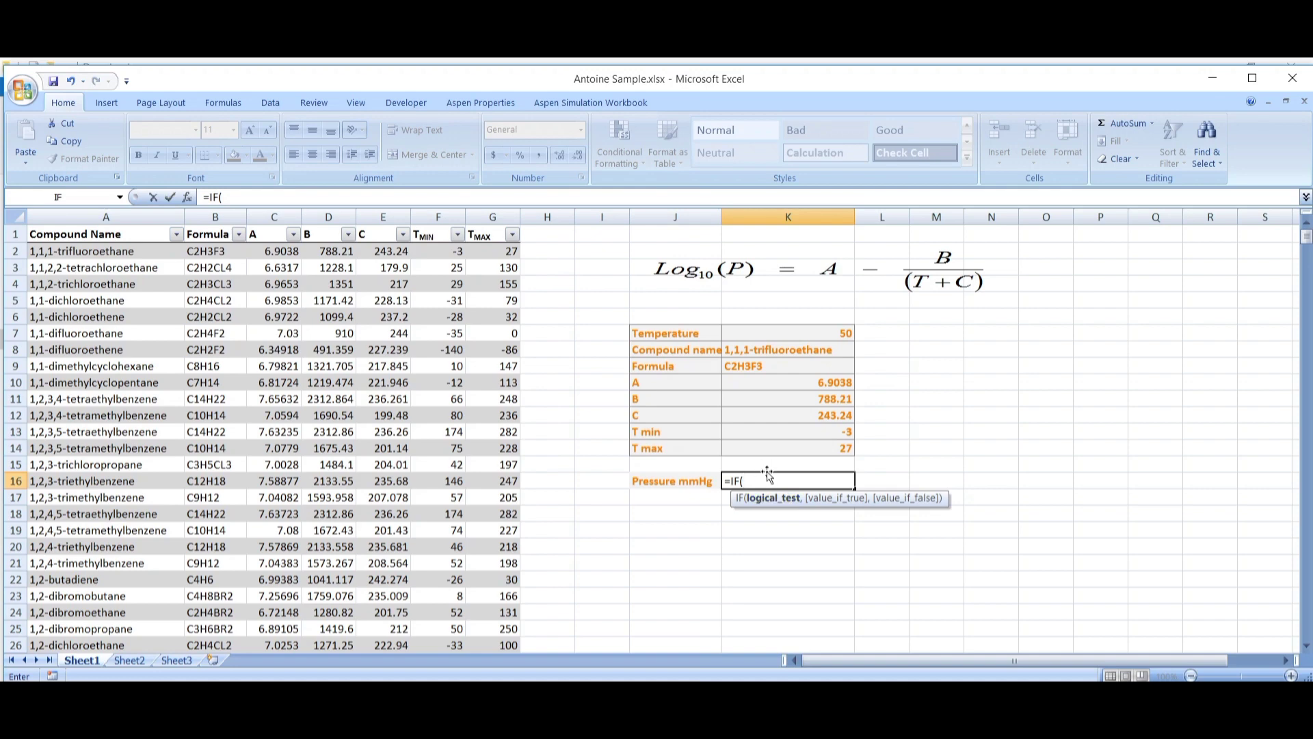
type("(")
left_click(797, 432)
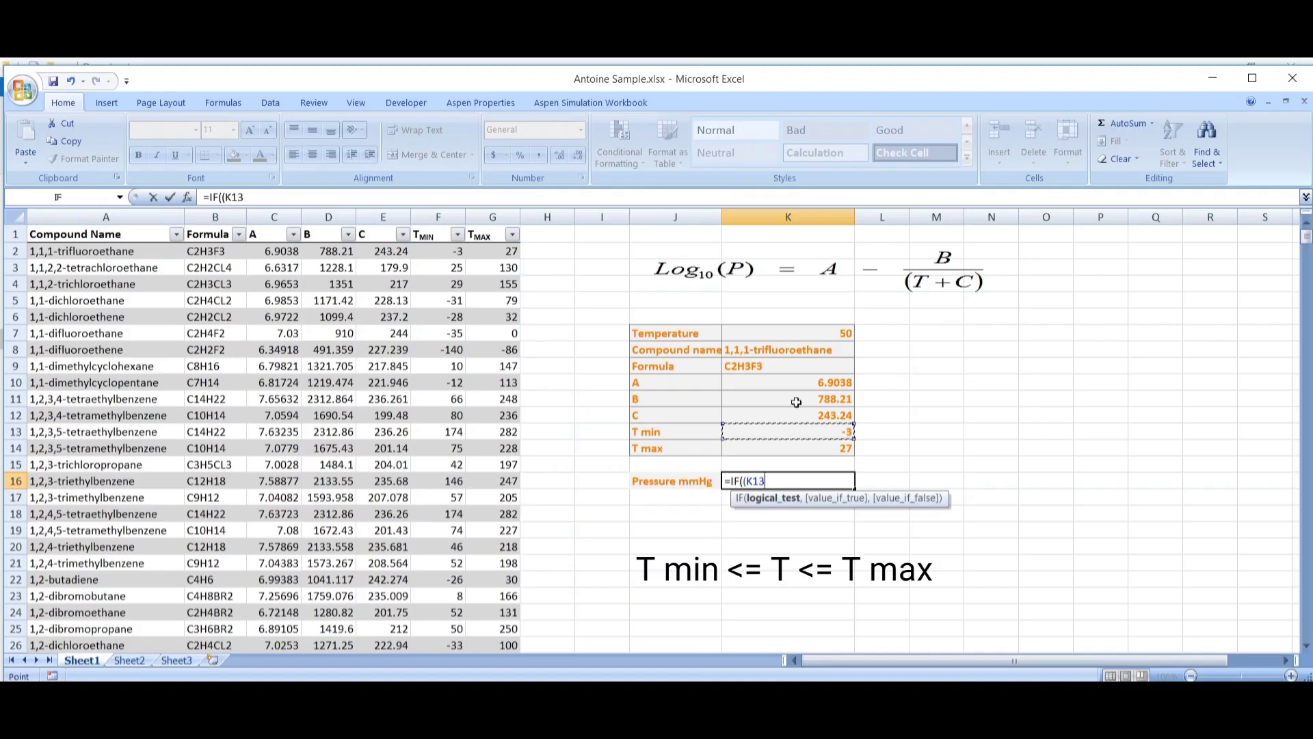
type("<=")
left_click(822, 336)
Step: Add the nested test IF((K7<=K14) and begin the (10^( pressure term
type(")")
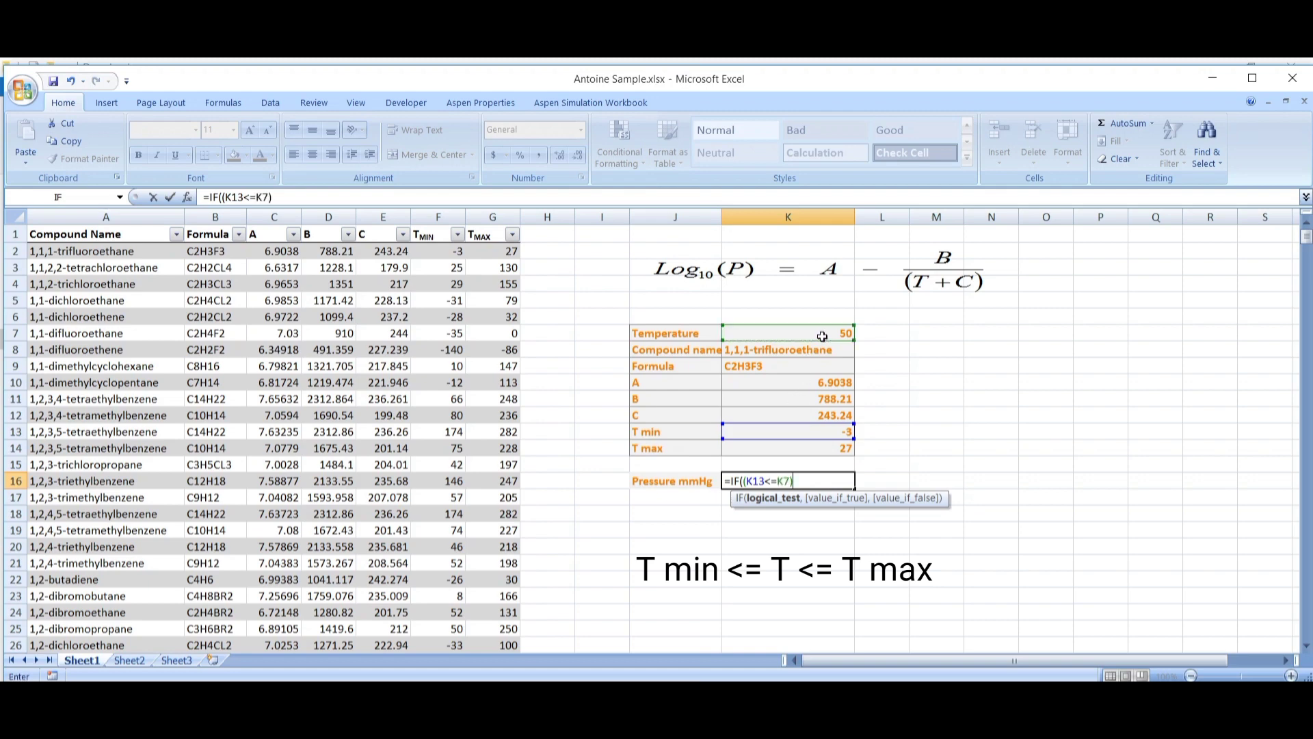
type(",")
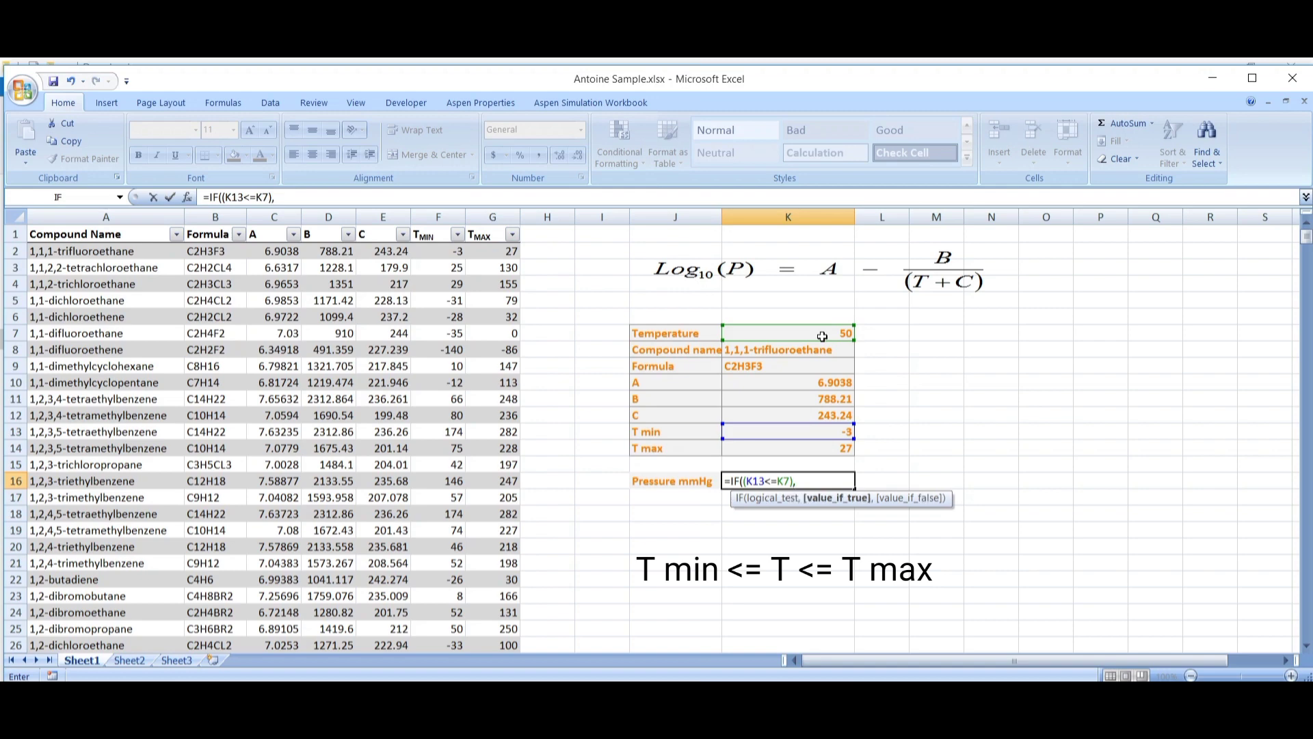
type("IF(")
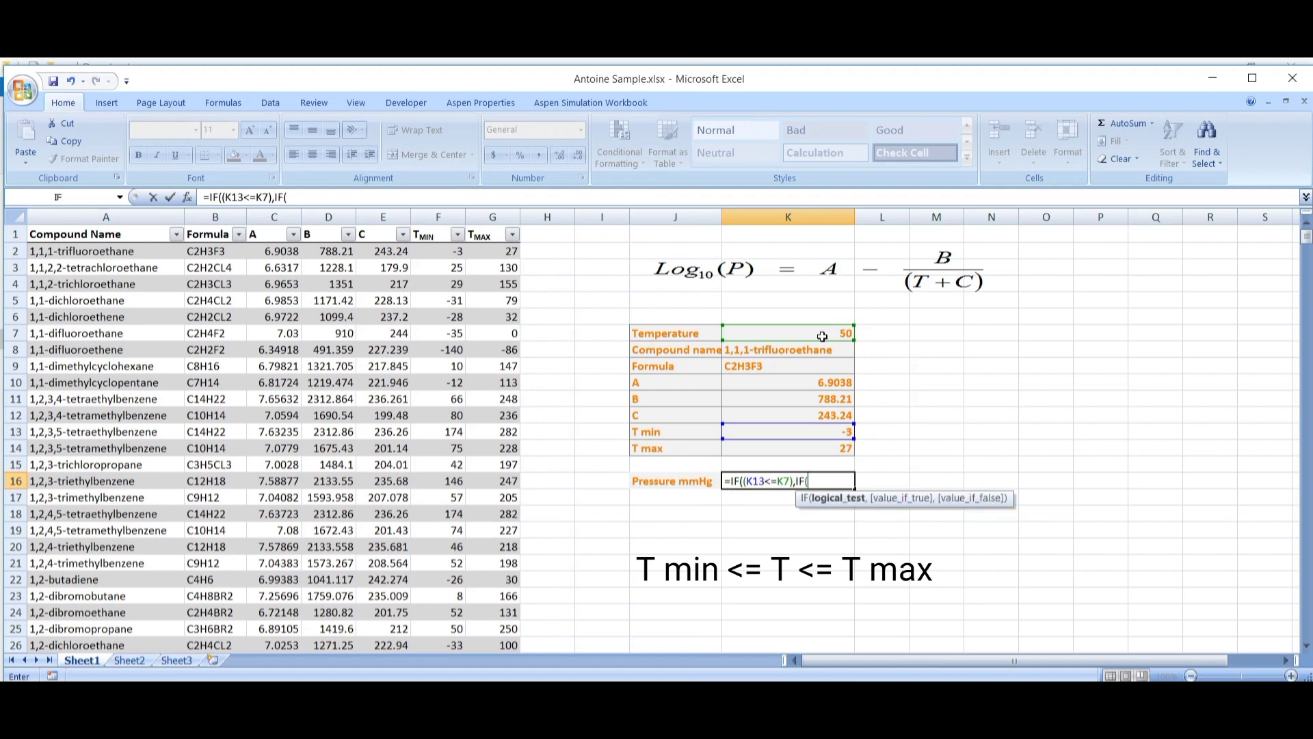
type("((")
key("BackSpace")
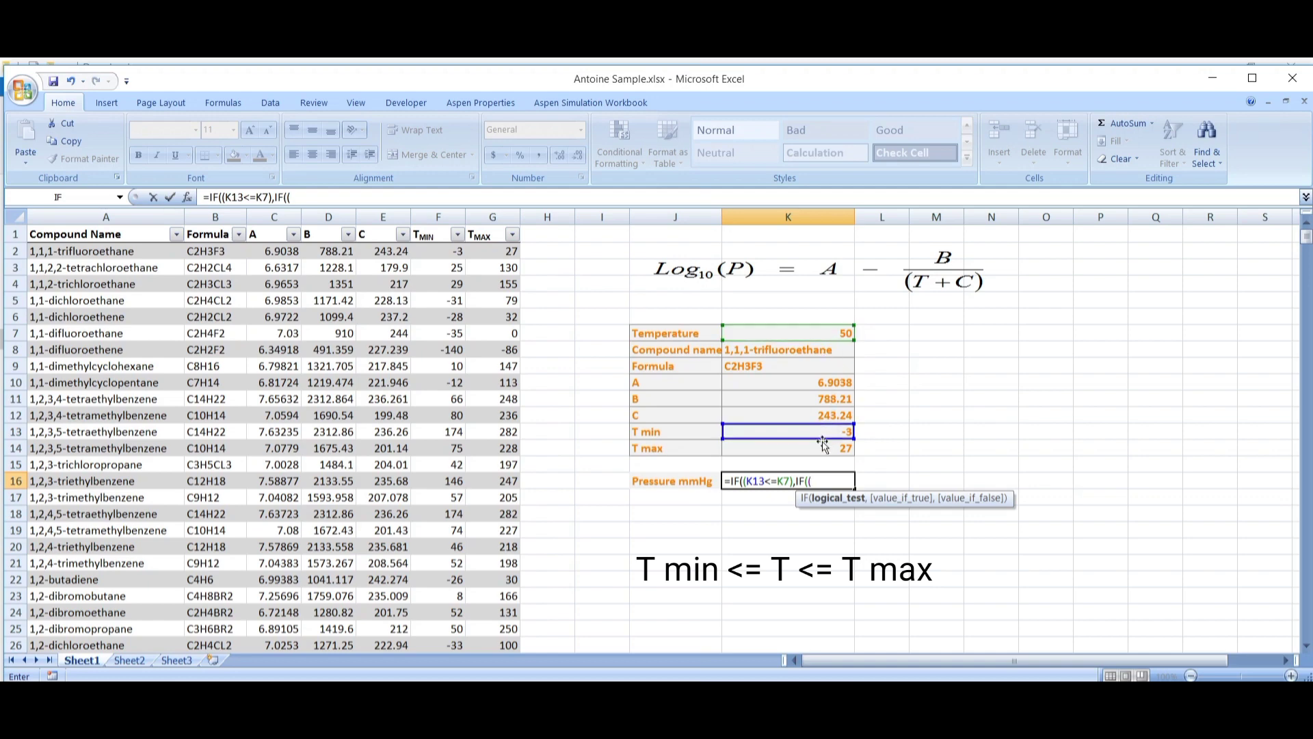
left_click(828, 334)
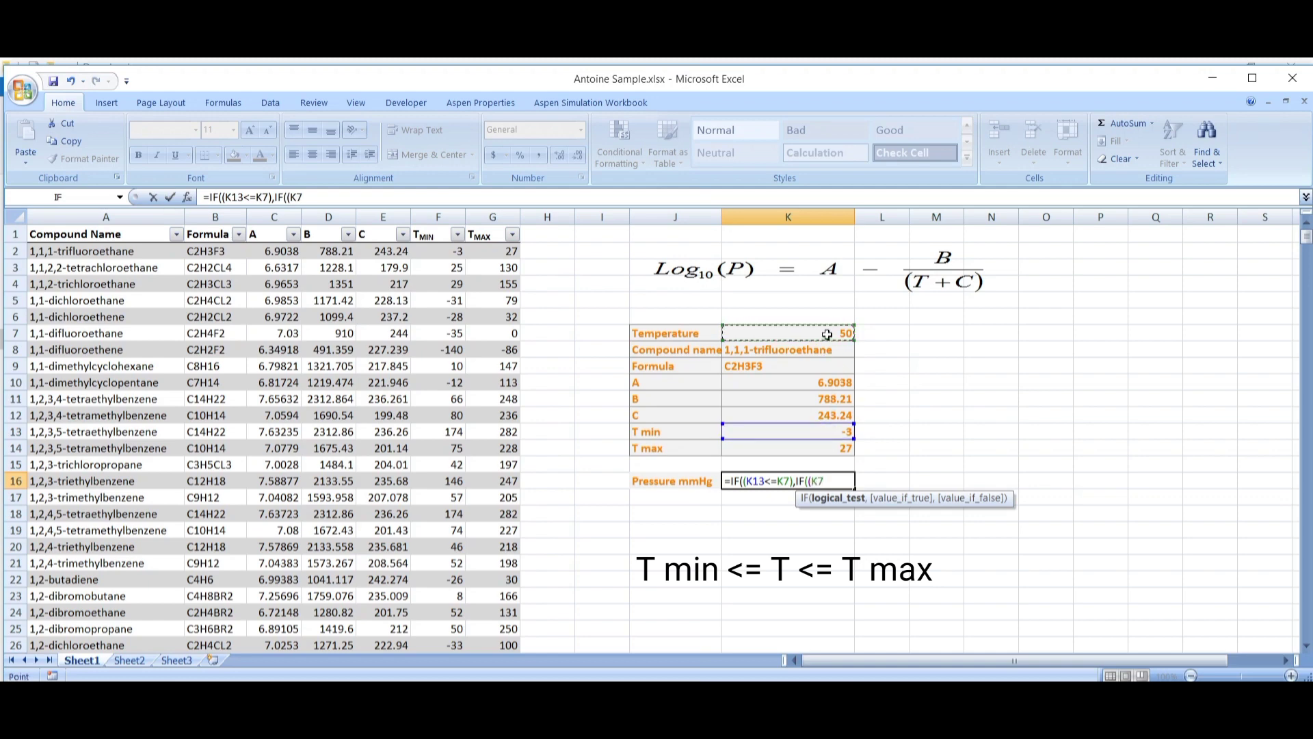
type("<=")
left_click(829, 450)
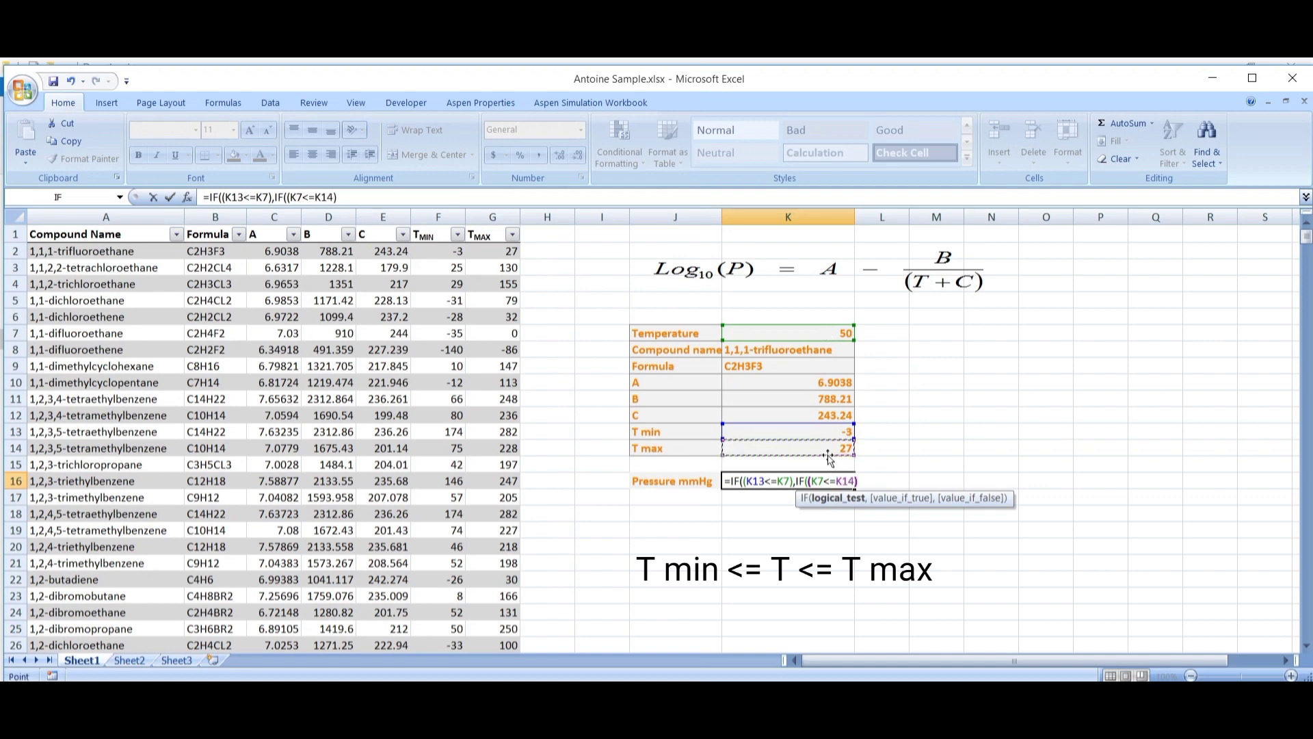
type("),(10")
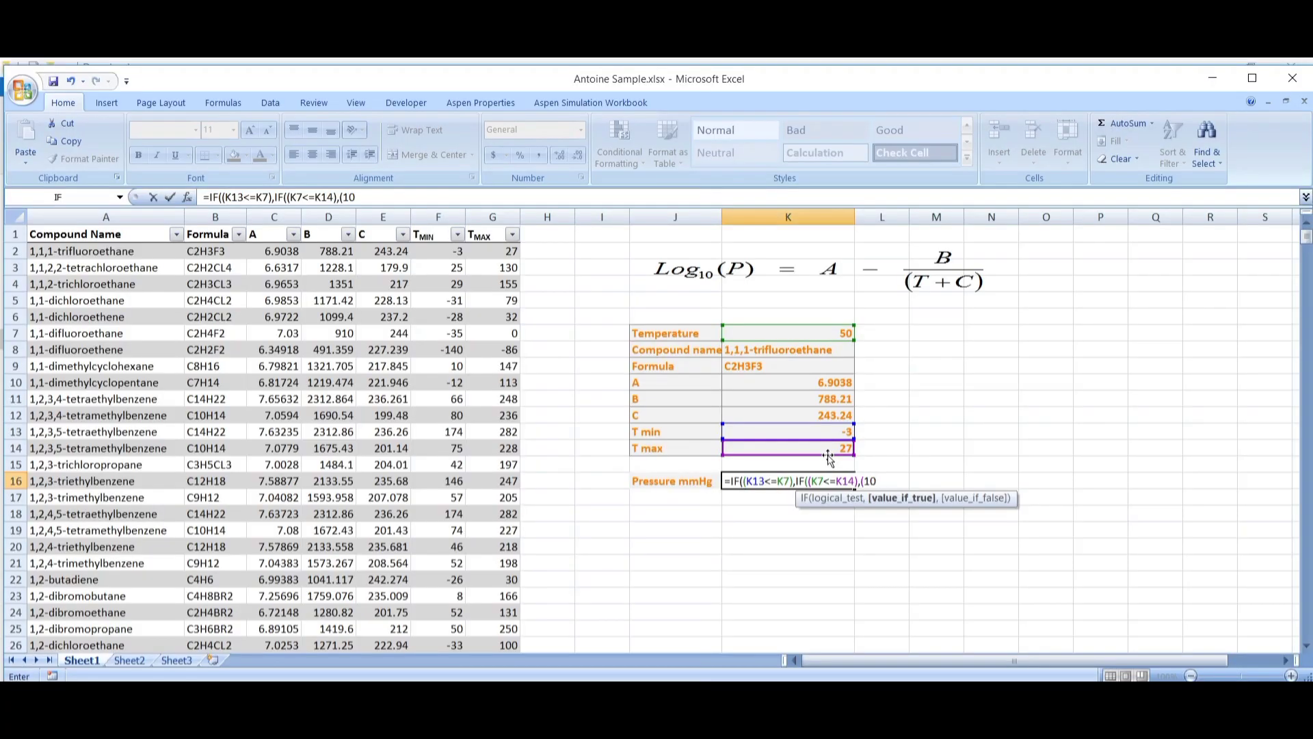
type("^(")
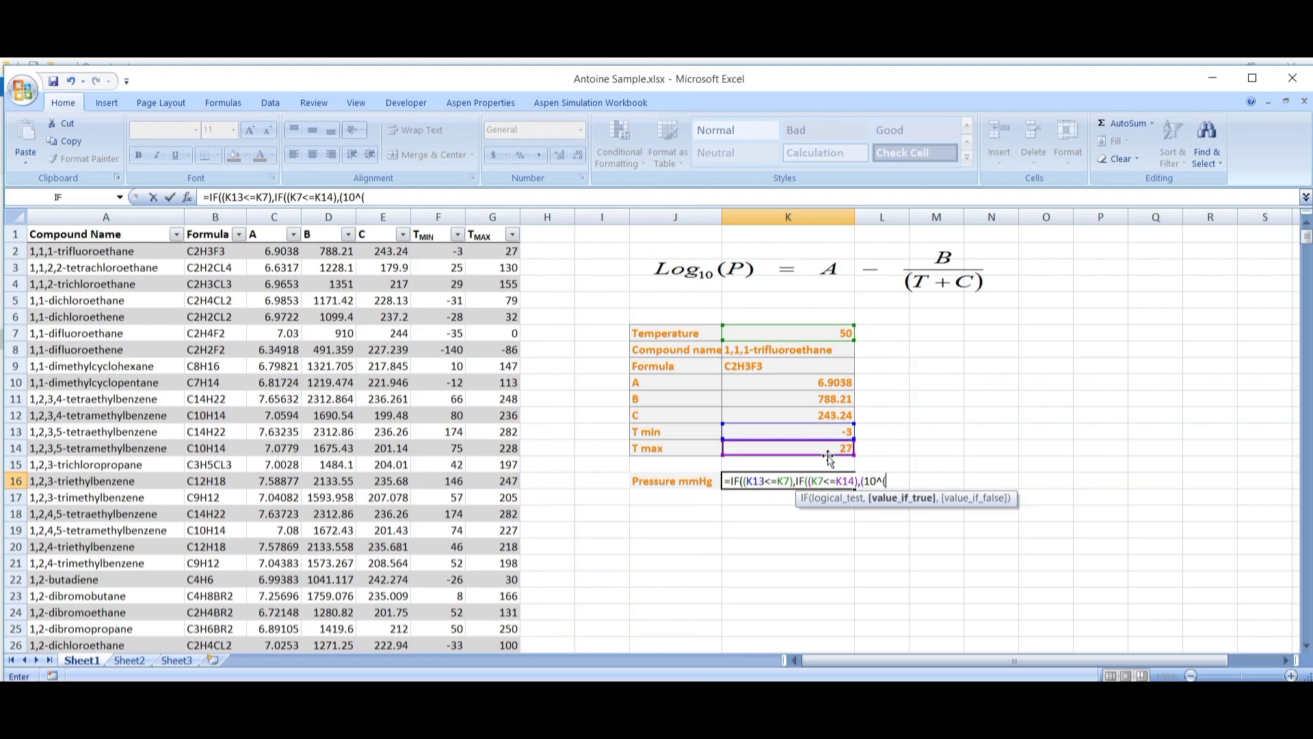
Step: Complete the exponent K10-(K11/(K12+K7)) and add the empty-text "" else branch
left_click(807, 385)
type("-")
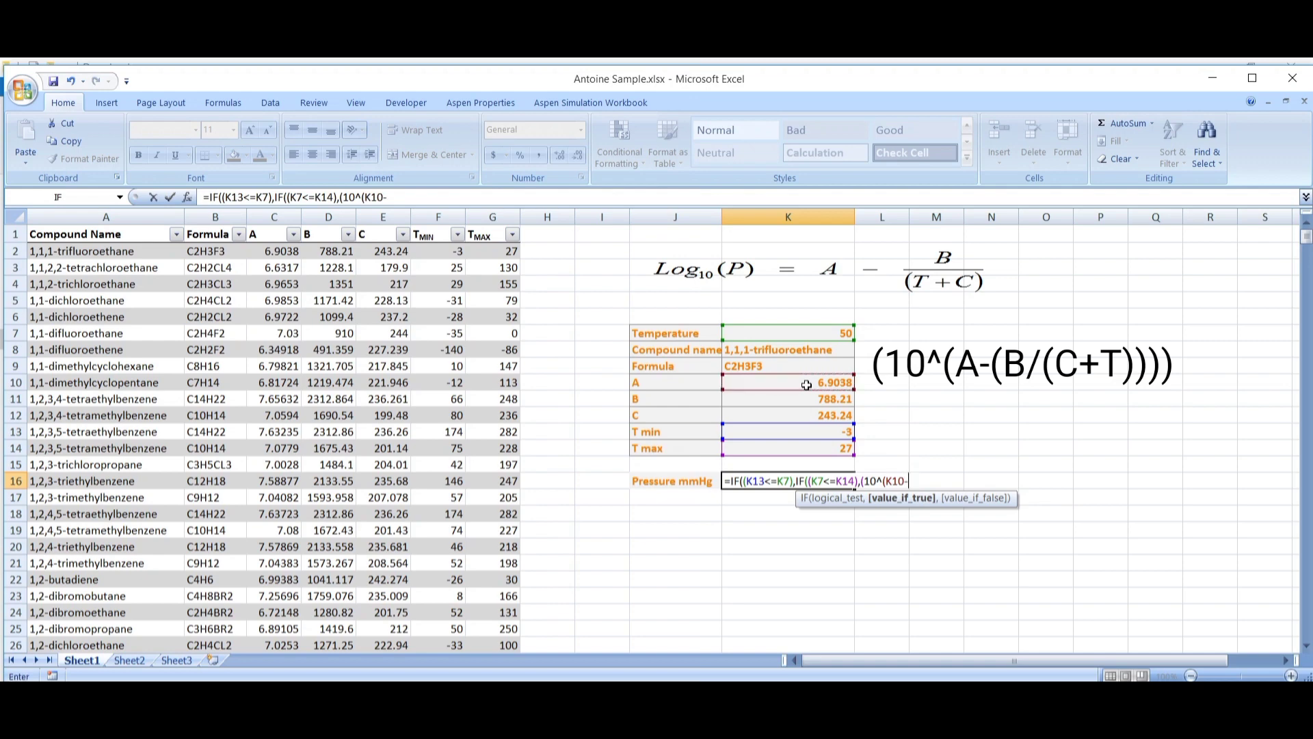
type("(")
left_click(815, 400)
type("/(")
left_click(818, 419)
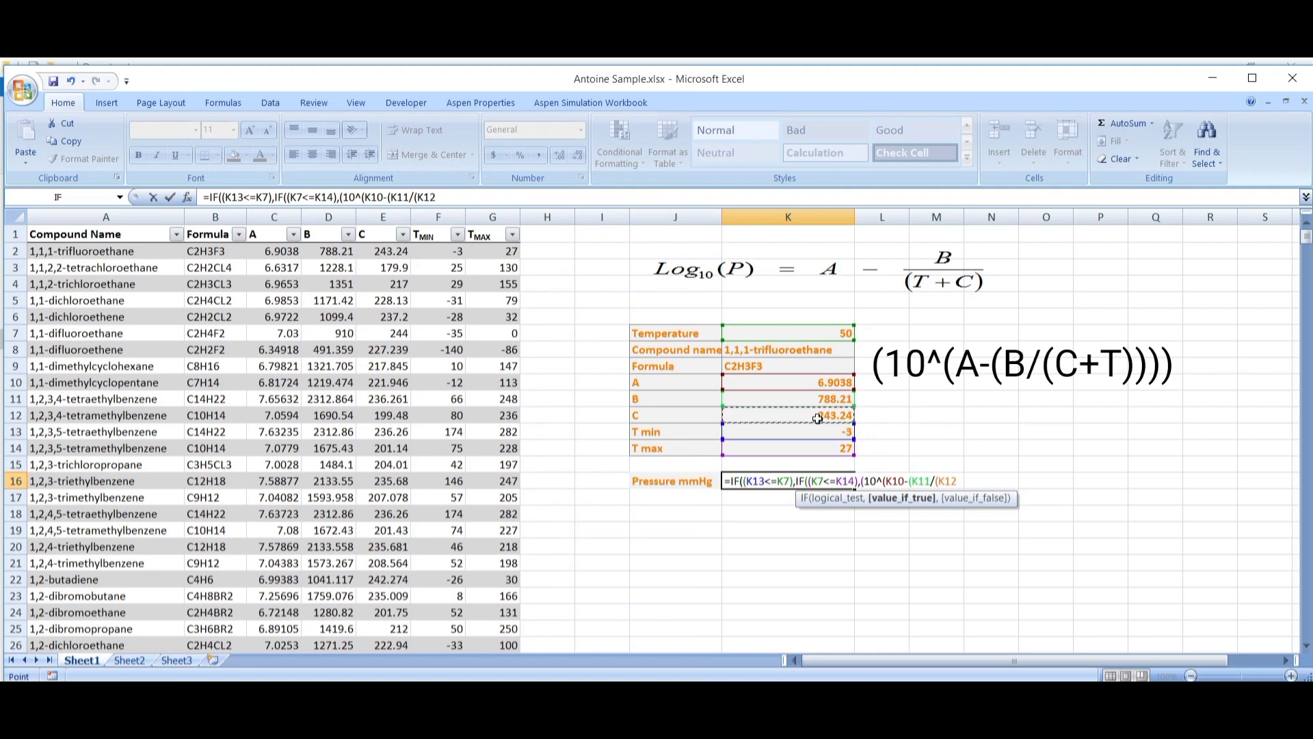
type("+")
left_click(825, 336)
type(")))")
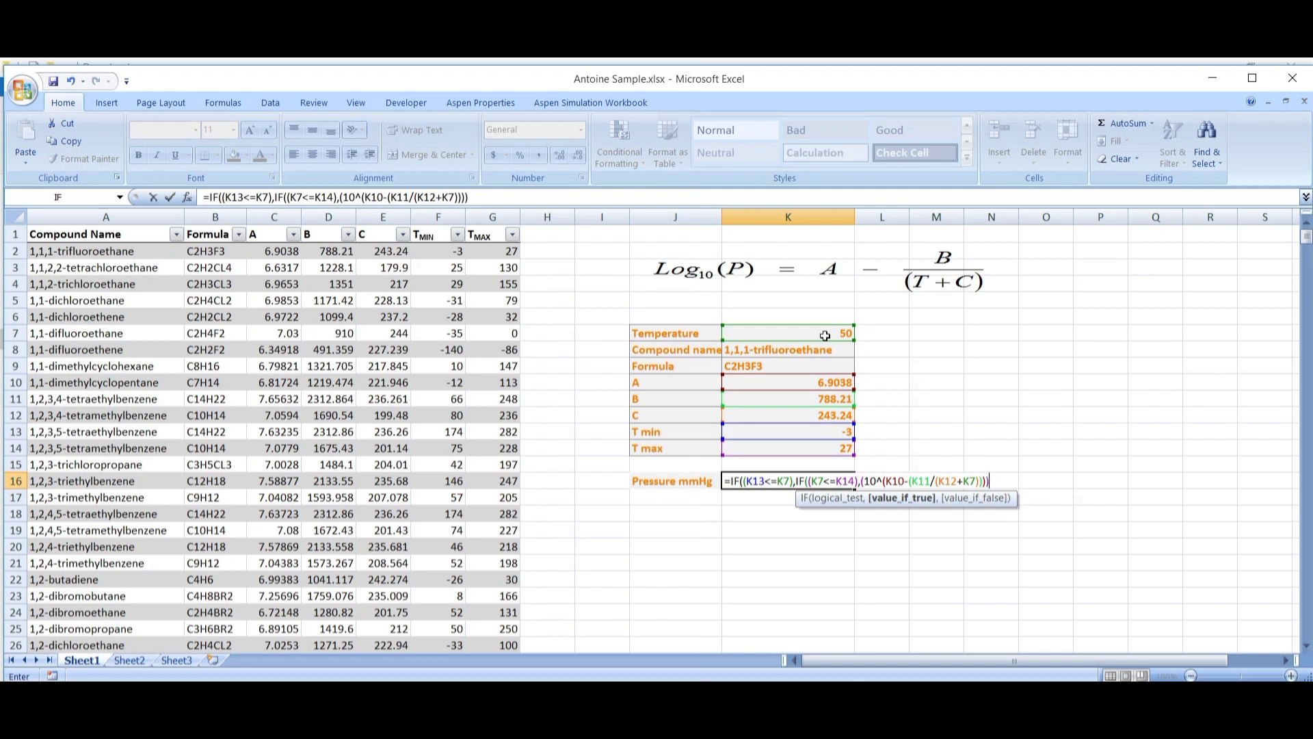
type(")")
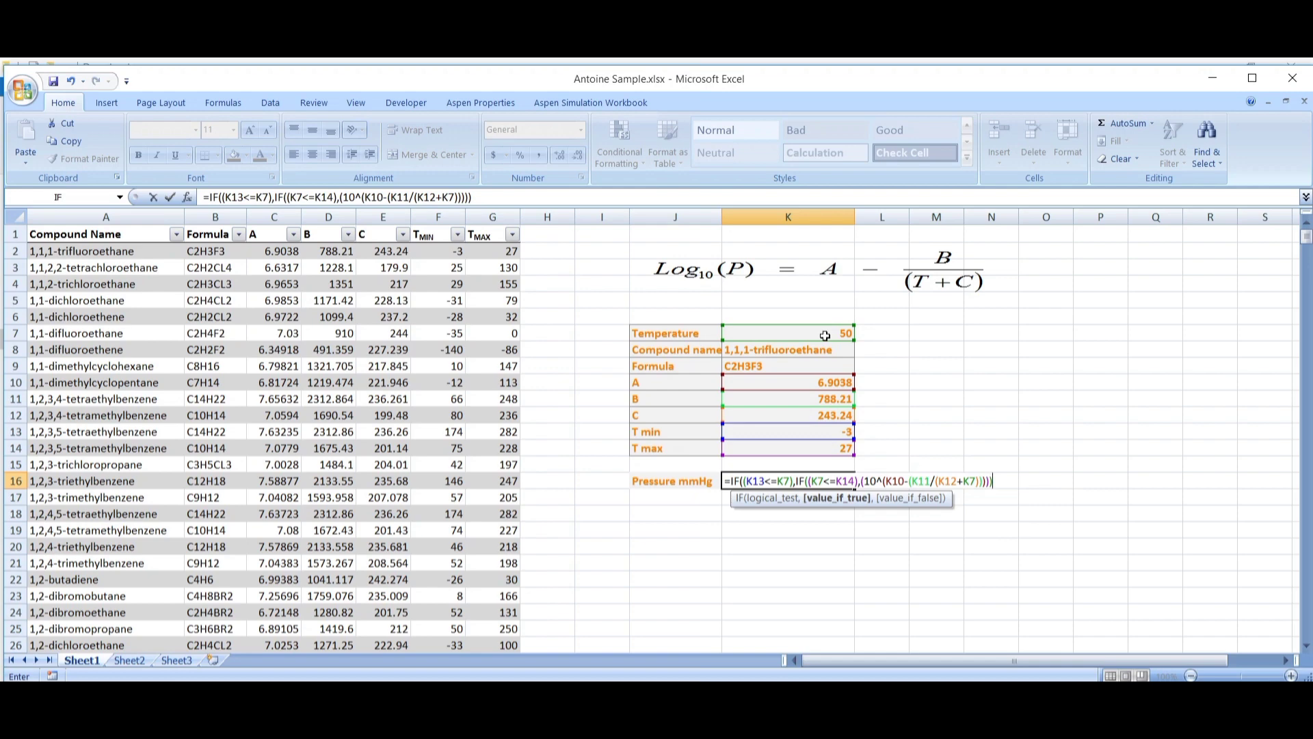
type(",")
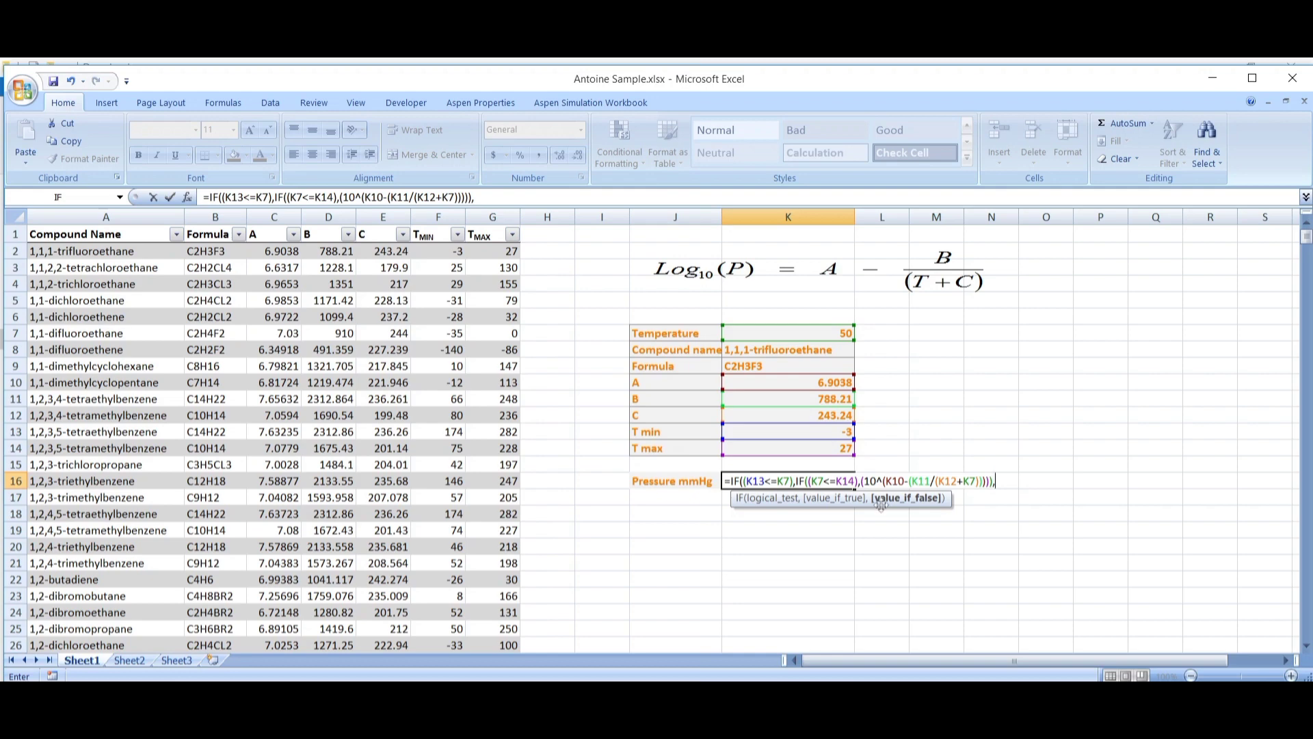
type("\"\")")
Step: Commit the K16 Pressure formula and set Temperature in K7 to 0, giving 4606.148178
key("Return")
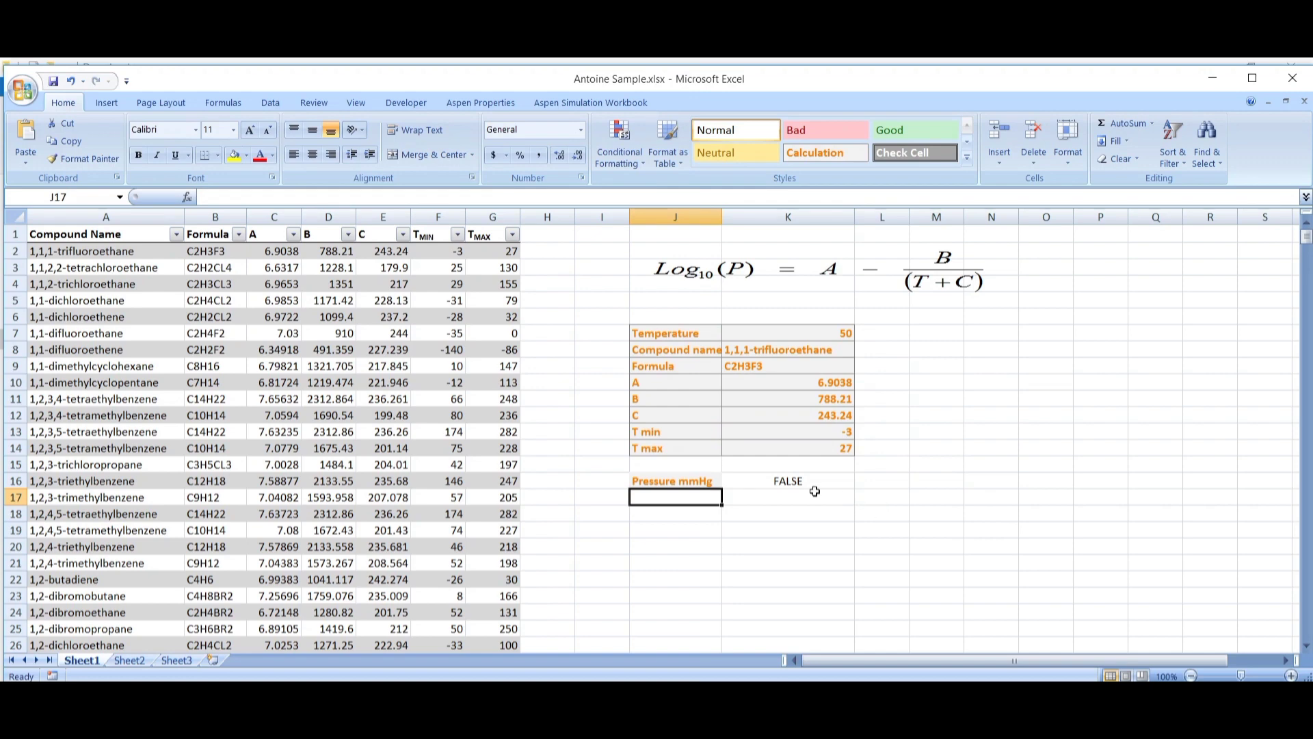
left_click(827, 332)
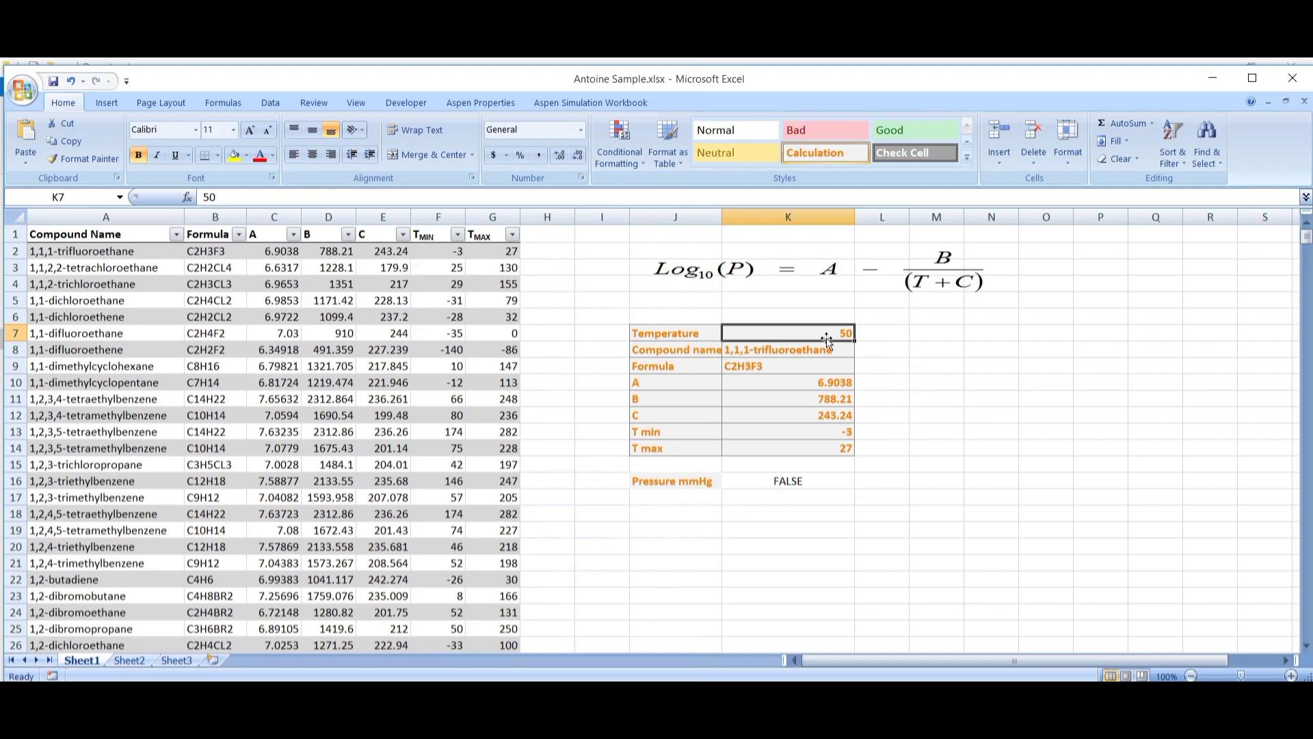
type("0")
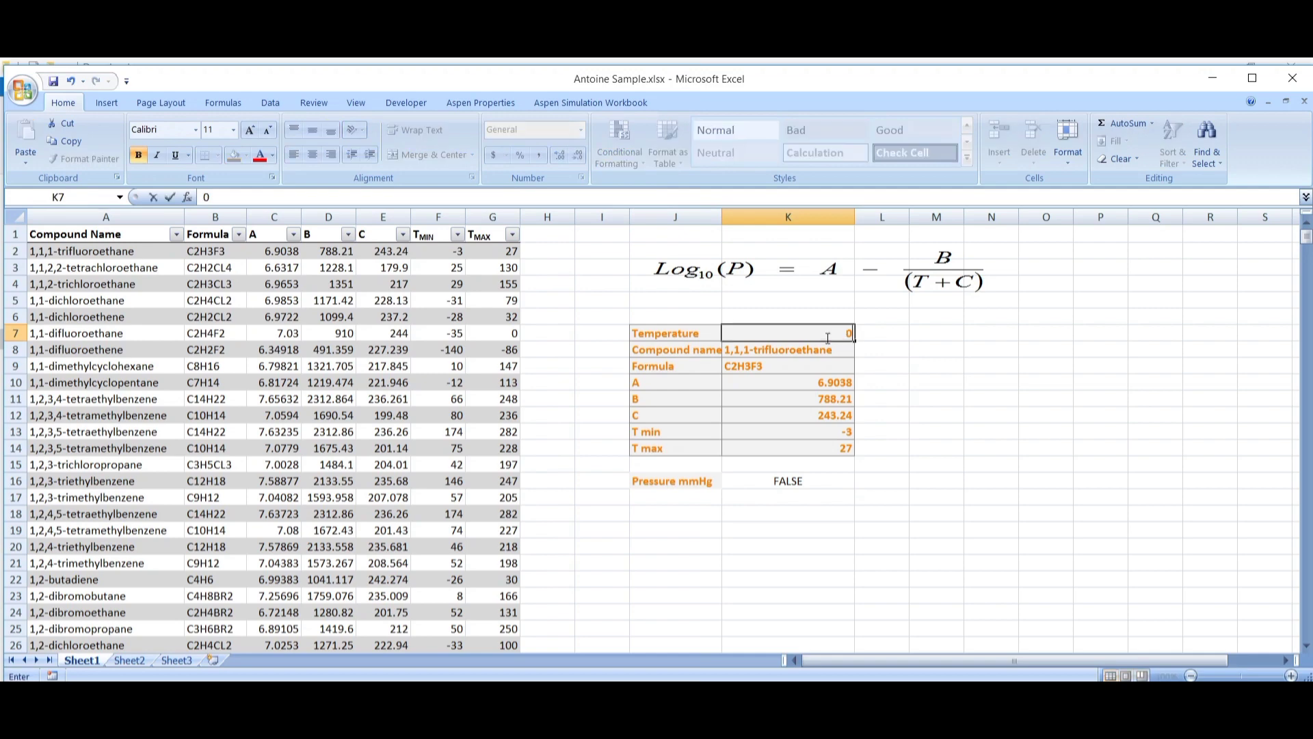
key("Return")
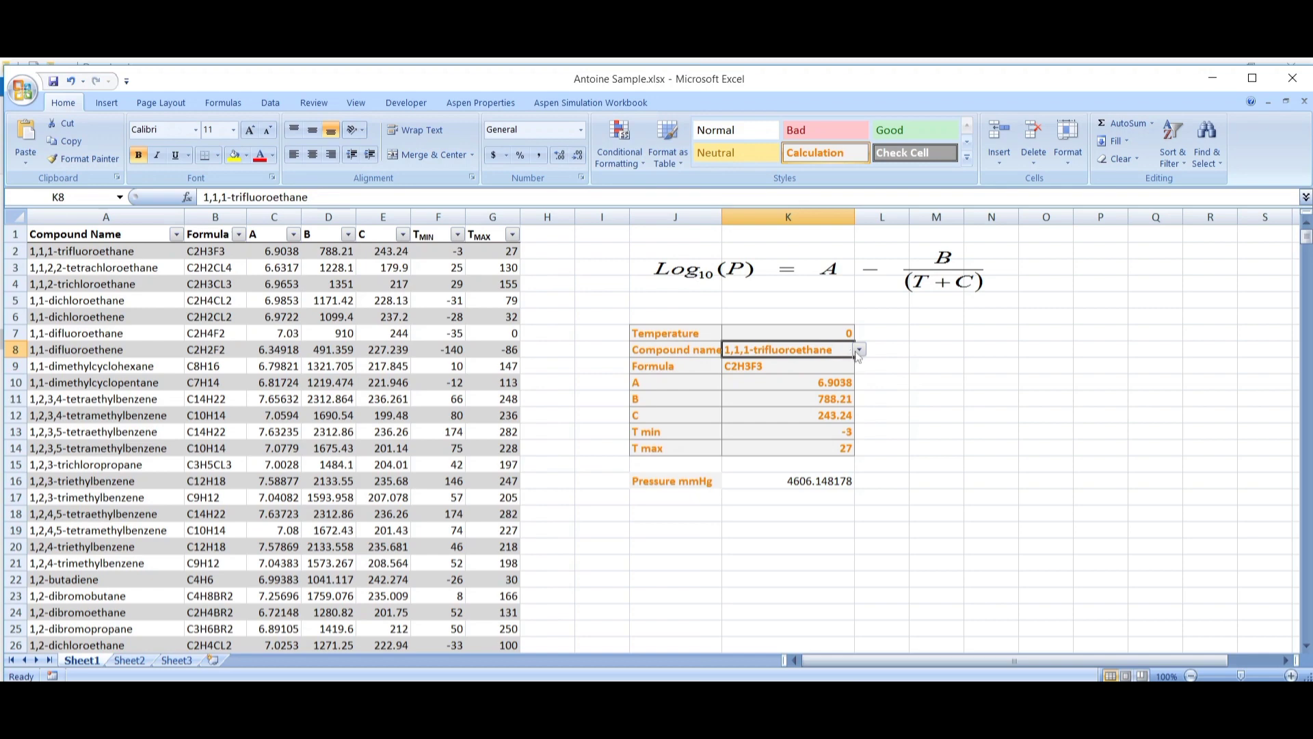
Step: Pick ethyl-nitrate from the K8 compound dropdown so Pressure mmHg reads 16.24920279
left_click(859, 350)
left_click_drag(858, 374, 836, 421)
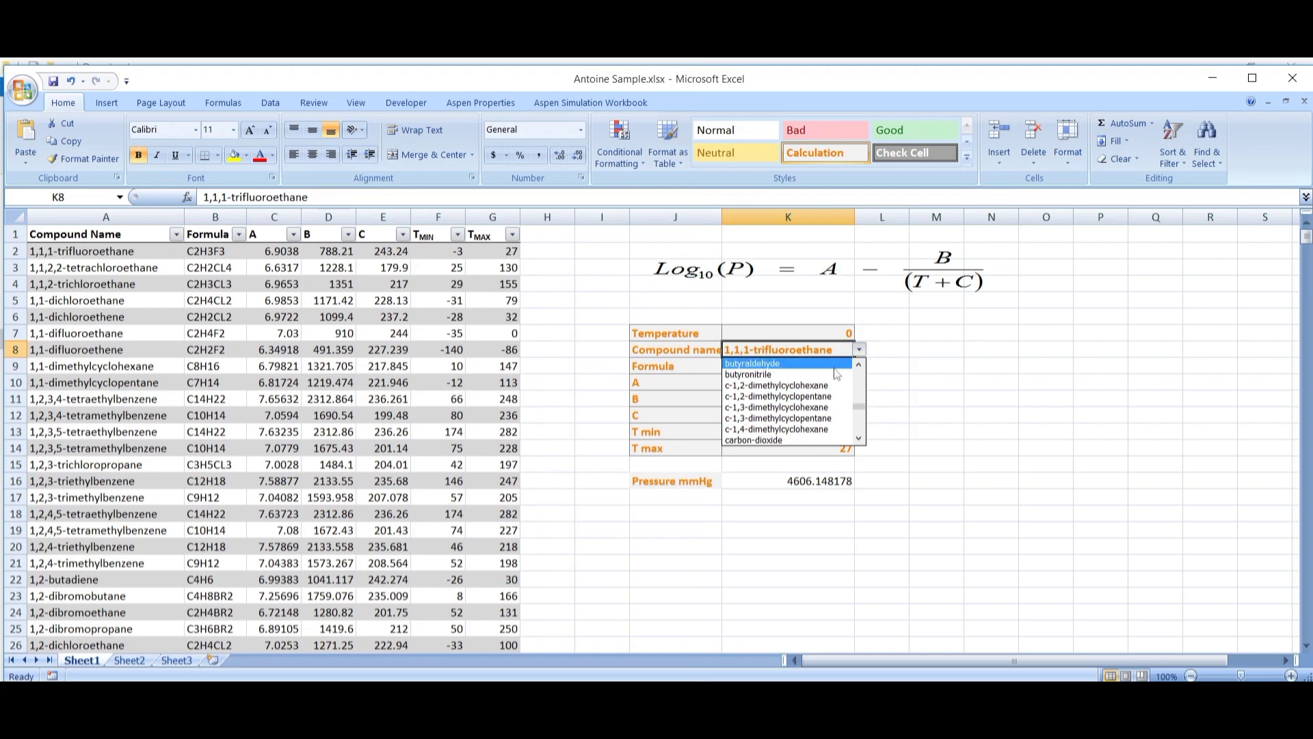
left_click_drag(859, 406, 846, 419)
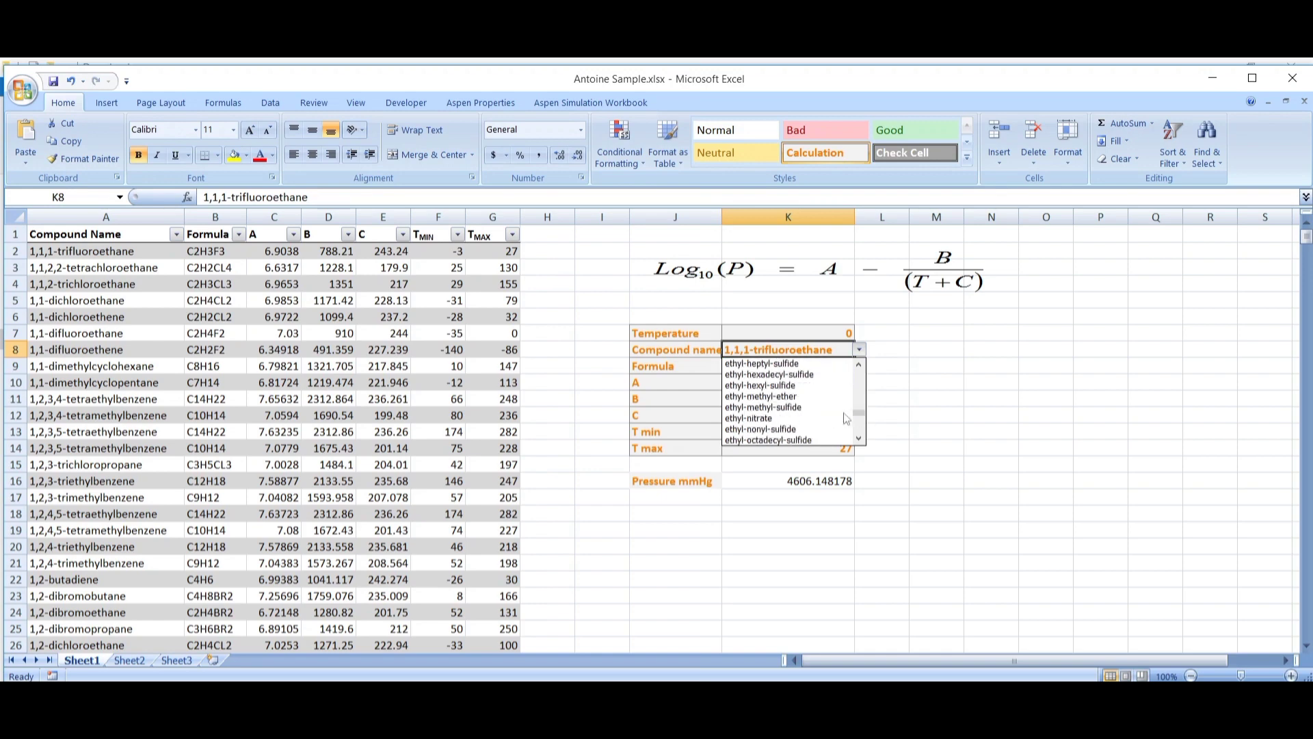
left_click(781, 417)
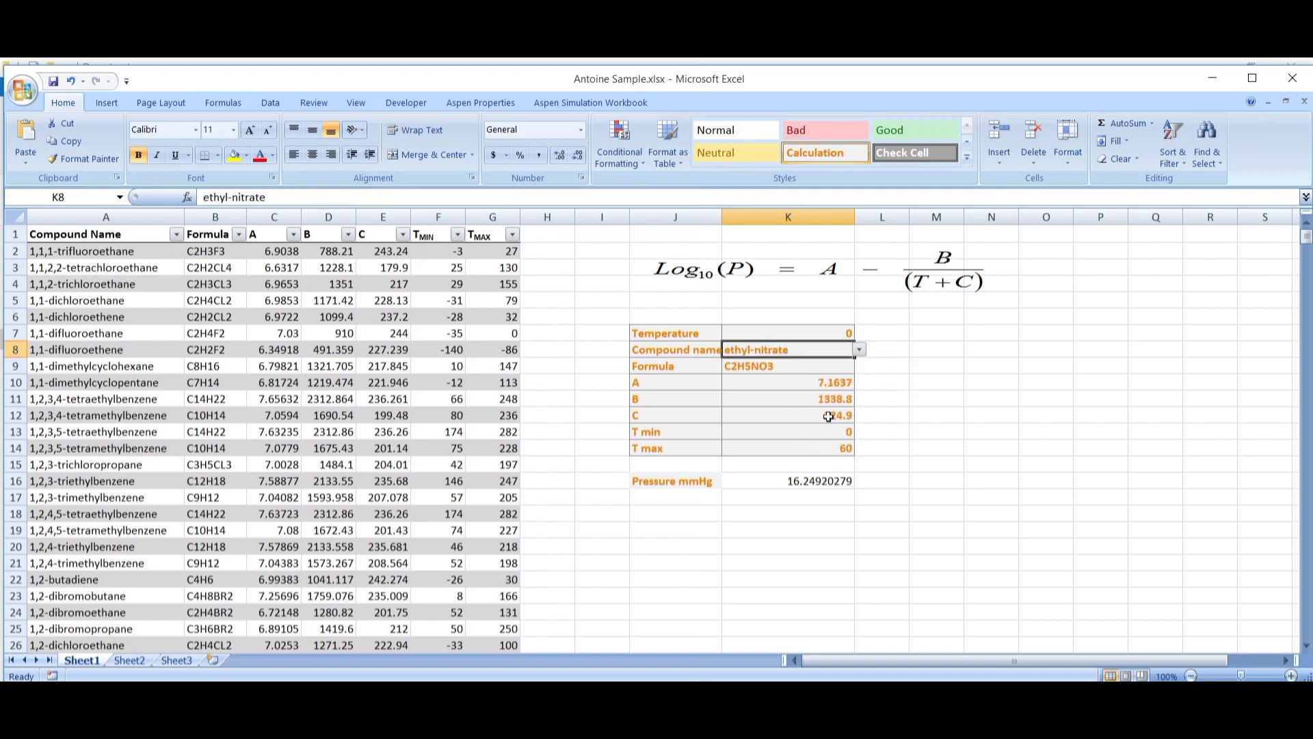
left_click(830, 333)
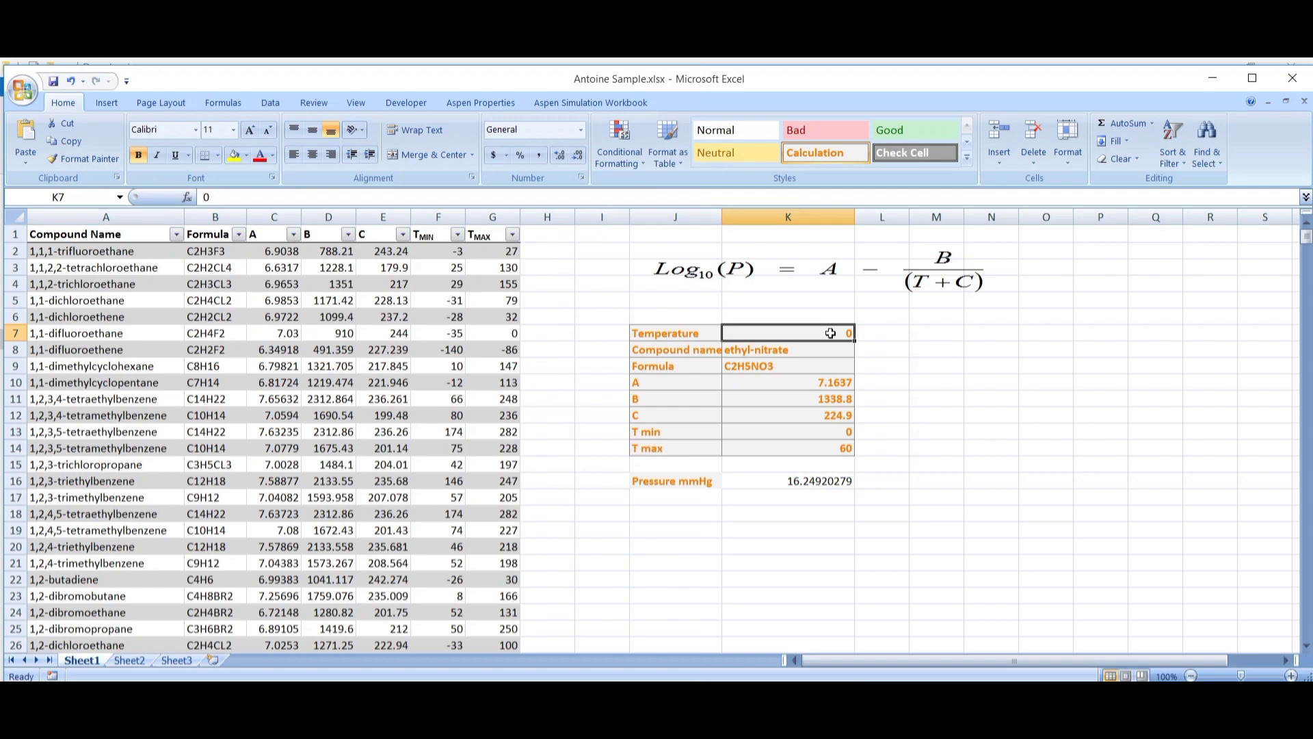
Step: Test out-of-range temperatures -1 and 61 in K7 and check the K16 result
type("-1")
key("Return")
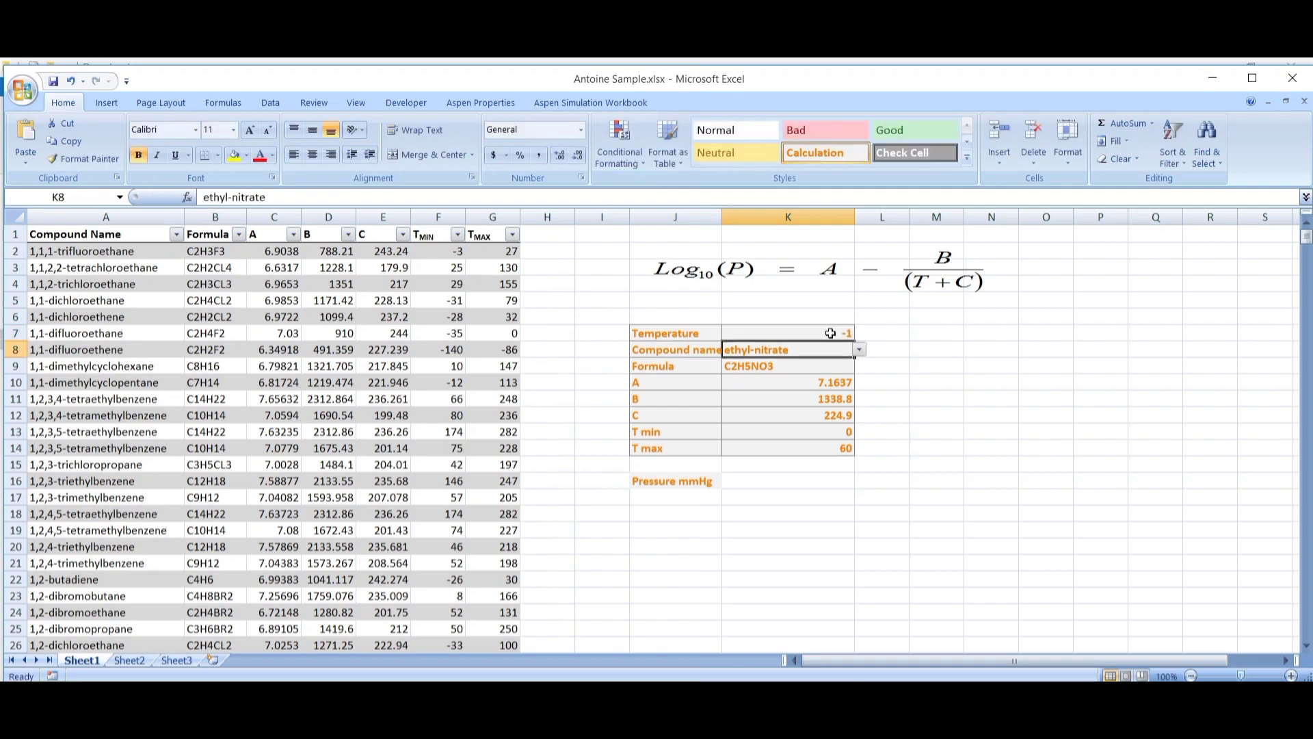
left_click(831, 479)
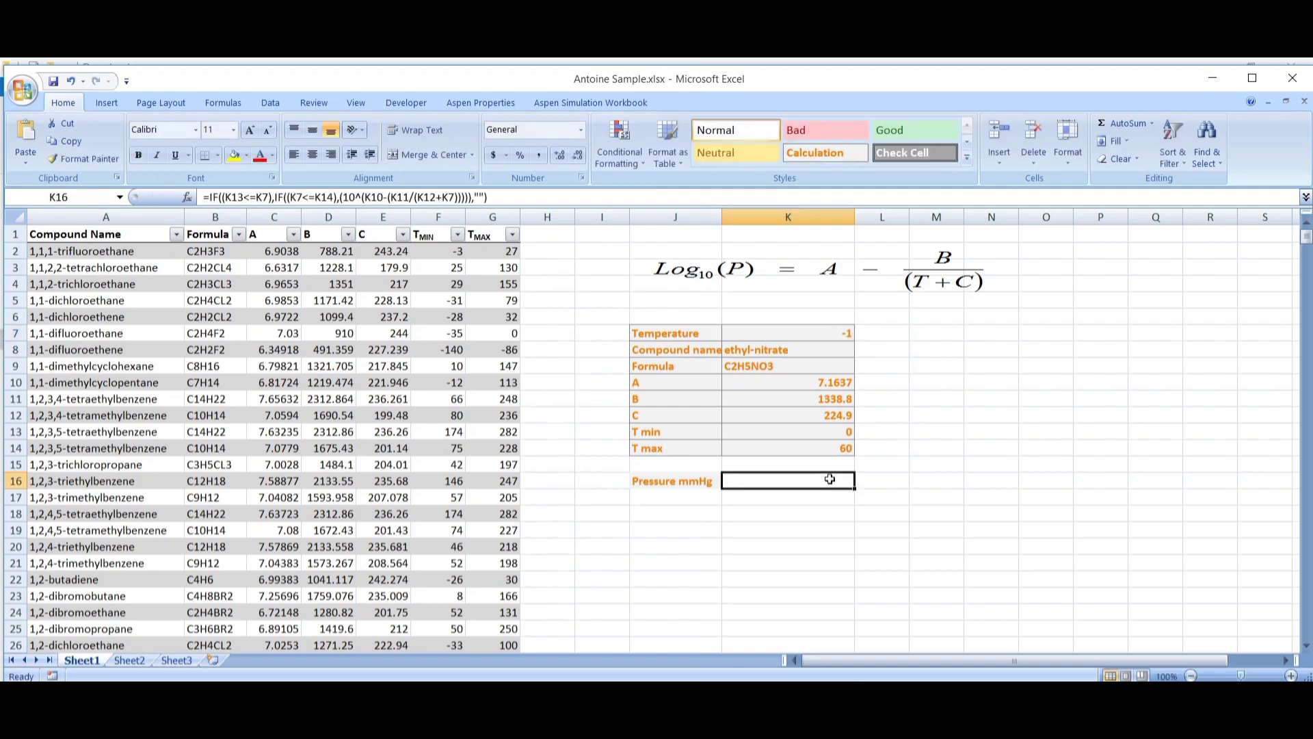
left_click(825, 333)
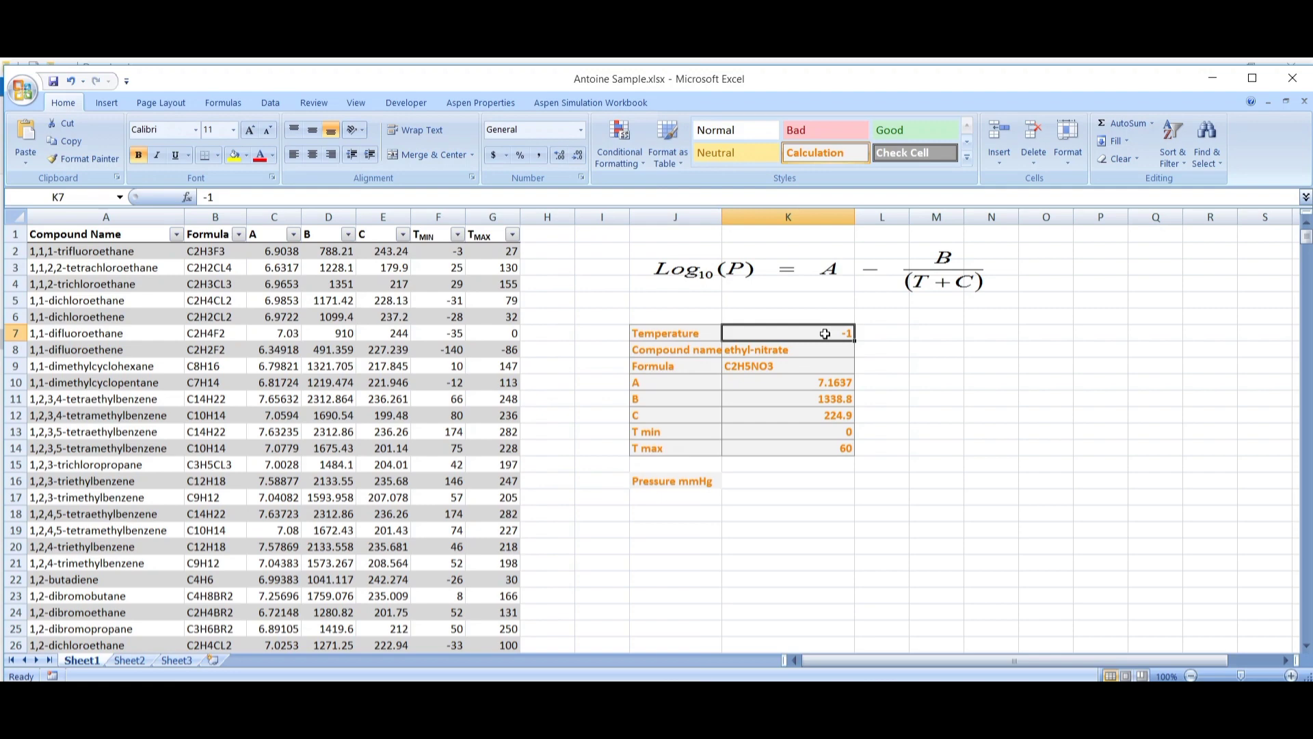
type("61")
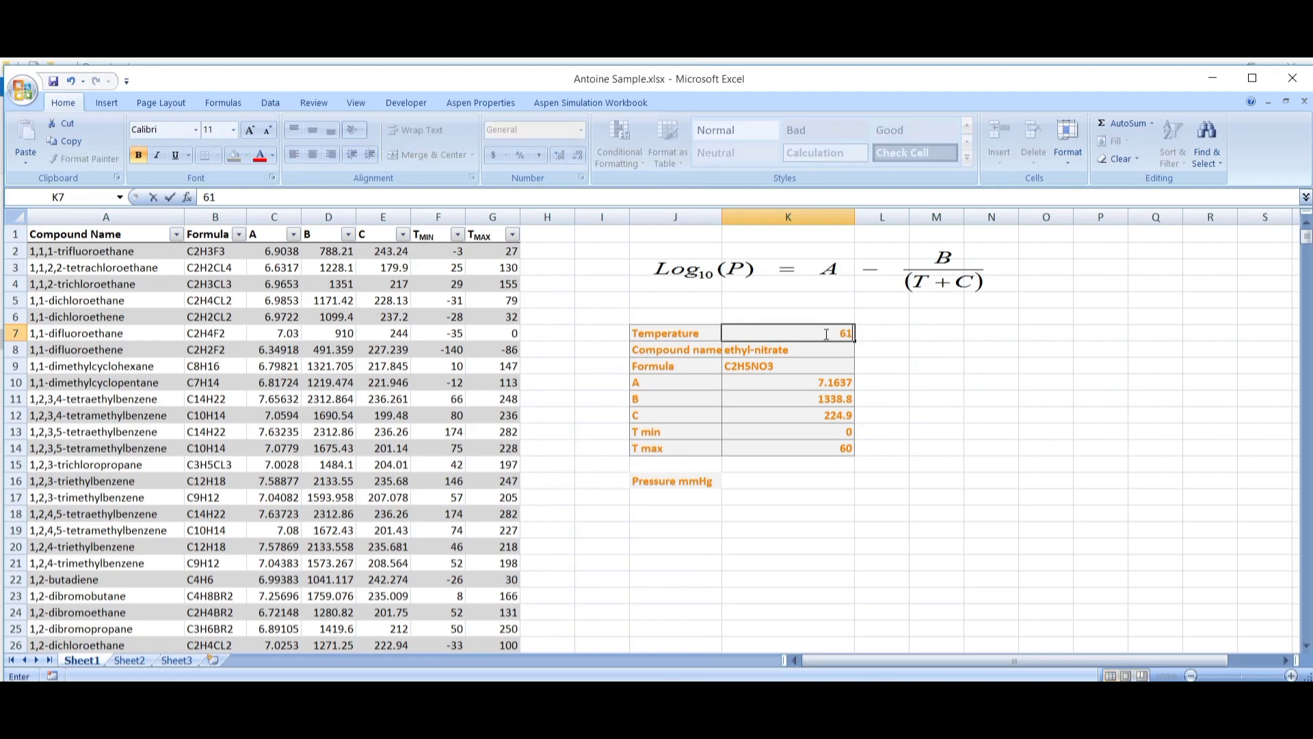
key("Return")
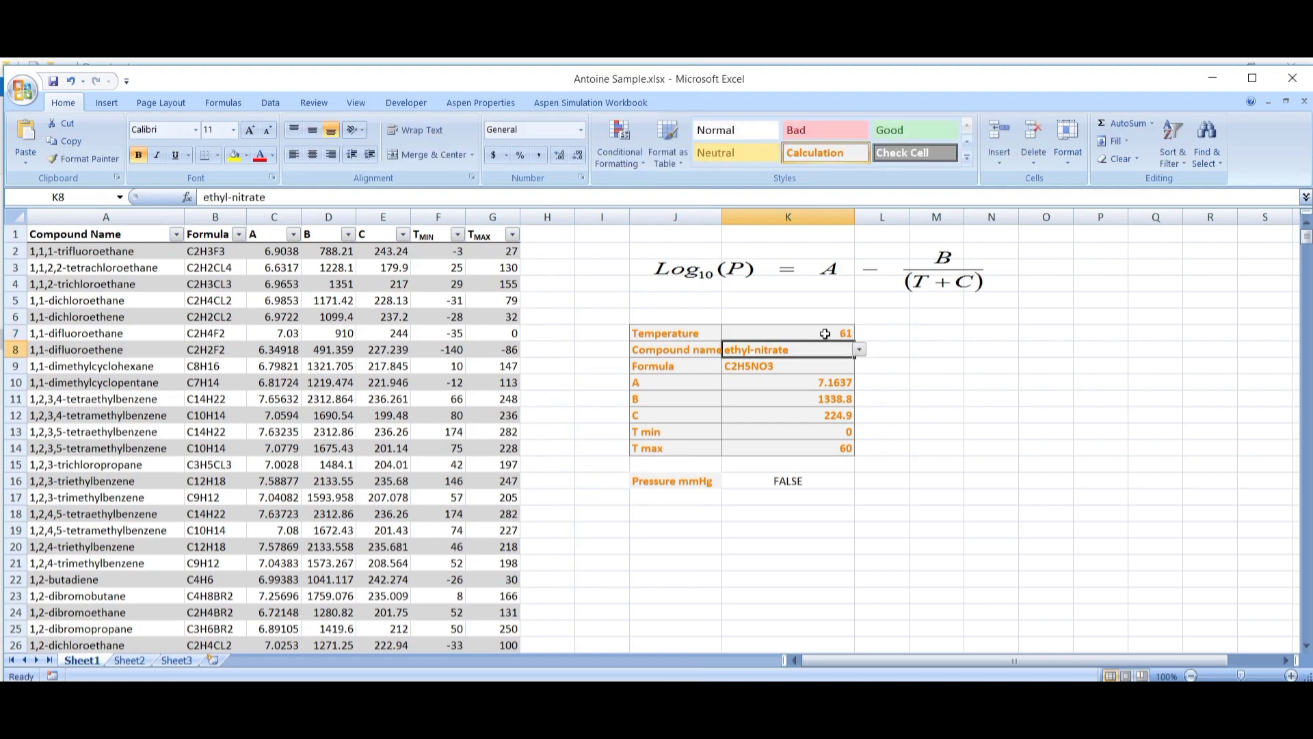
Step: Set Temperature to 55, within range, so Pressure mmHg reads 240.194559
left_click(824, 333)
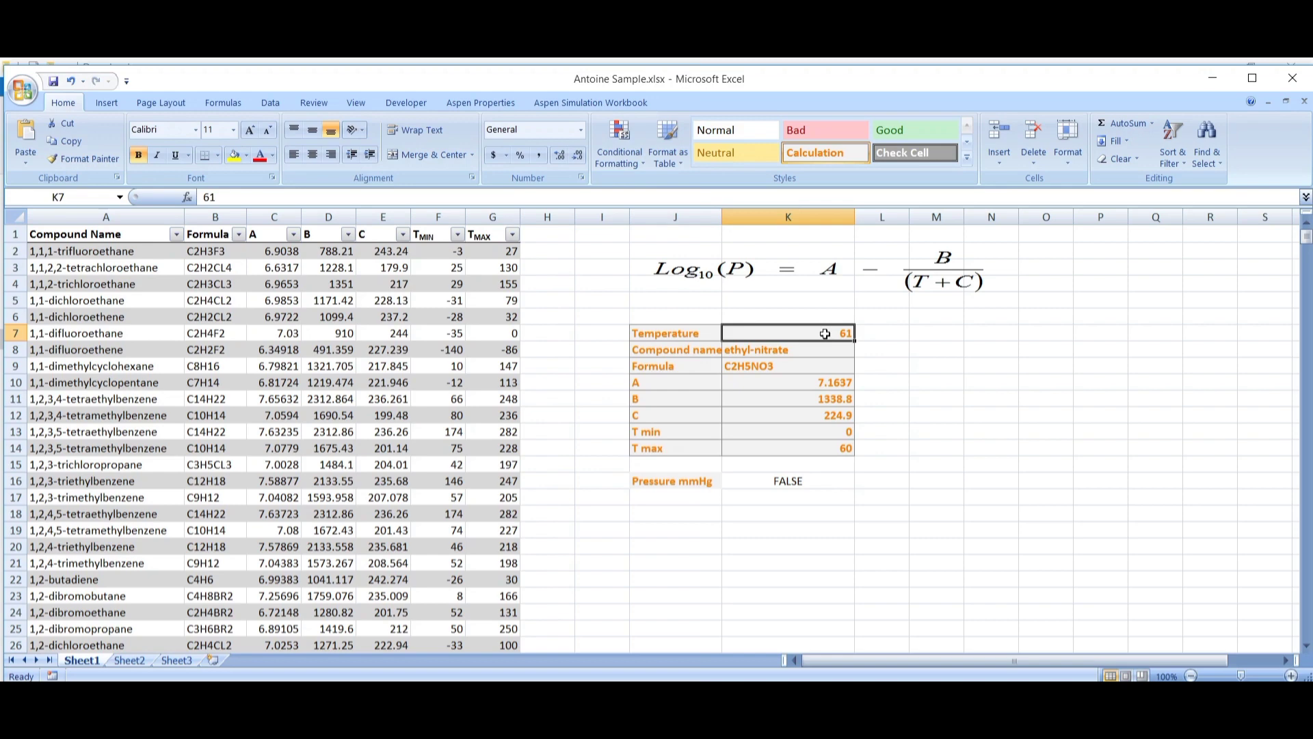
type("55")
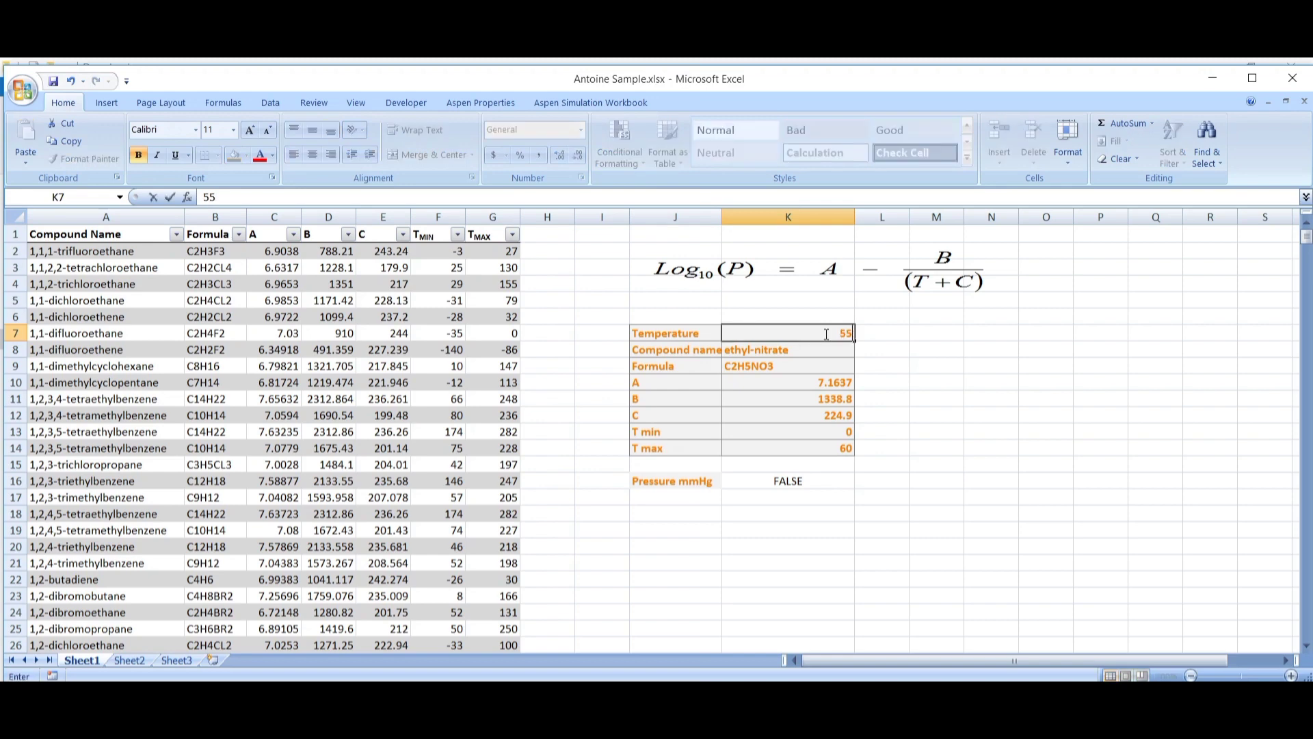
key("Return")
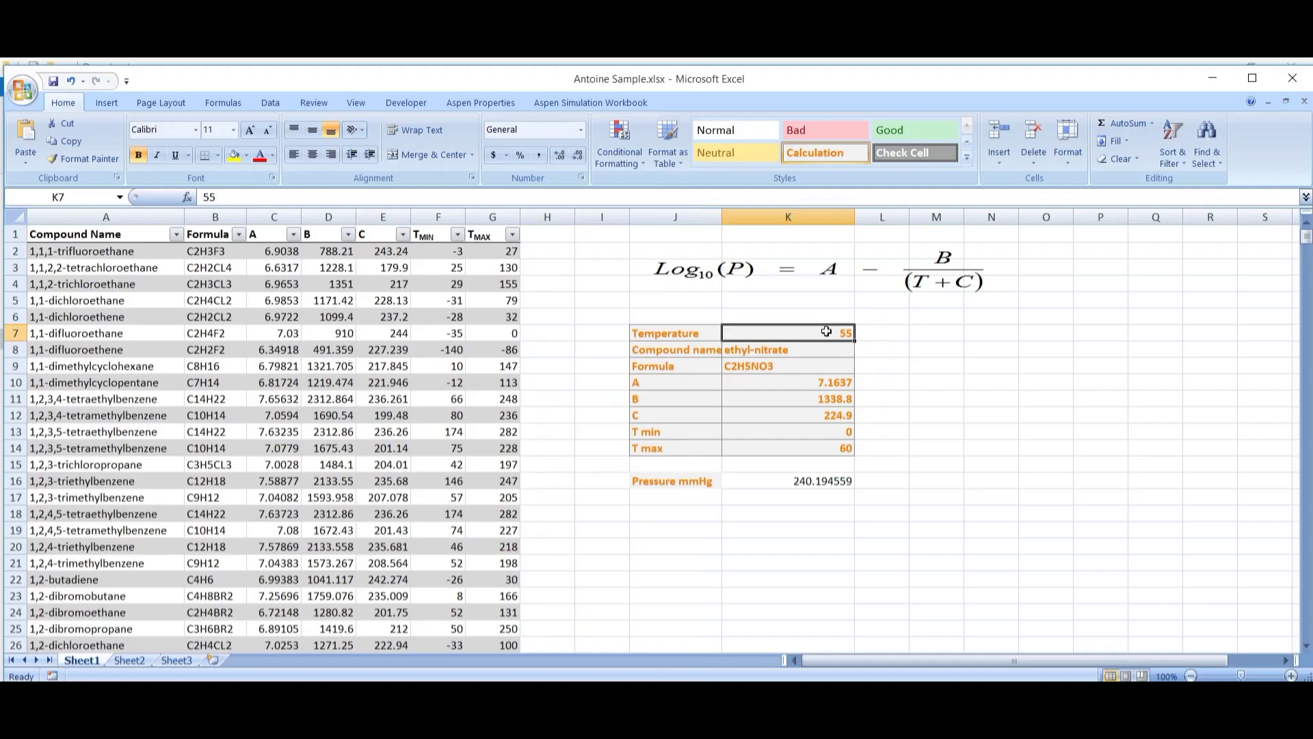
left_click(904, 463)
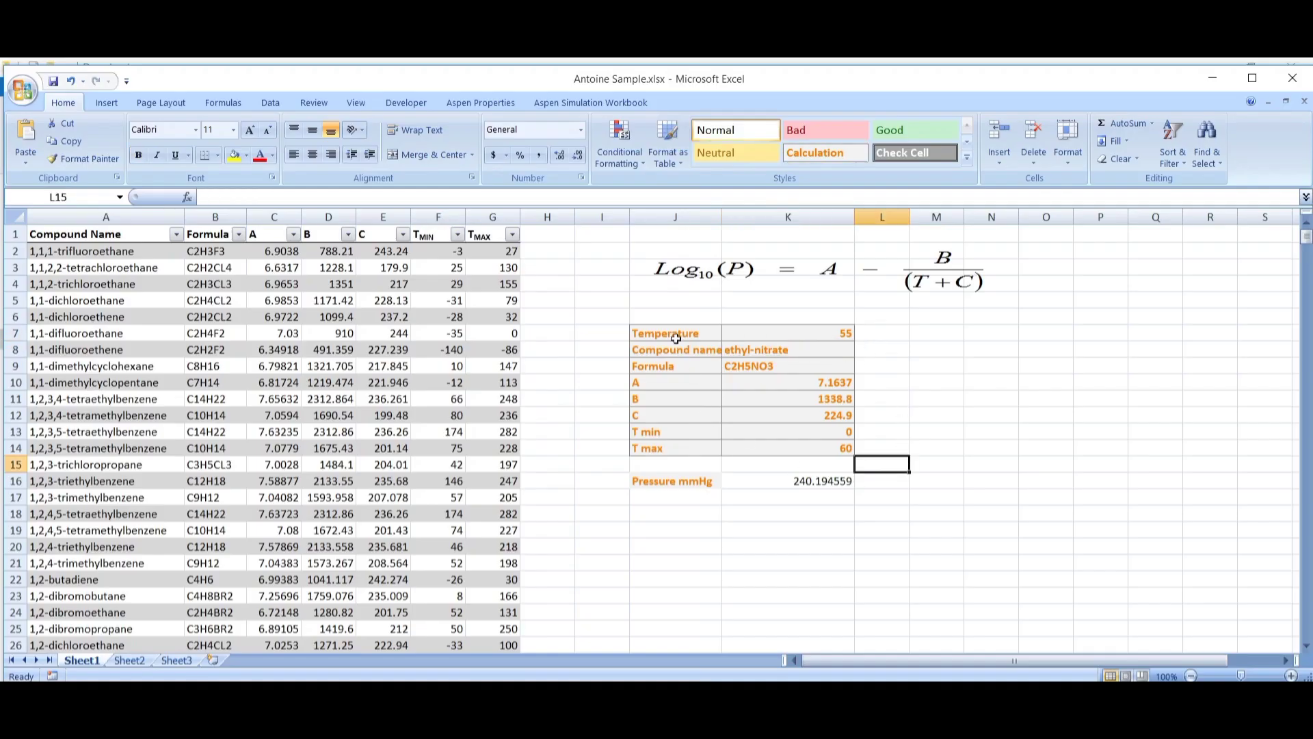
Step: Try the Bad cell style on the Pressure mmHg cells J16:K16
left_click_drag(670, 481, 786, 481)
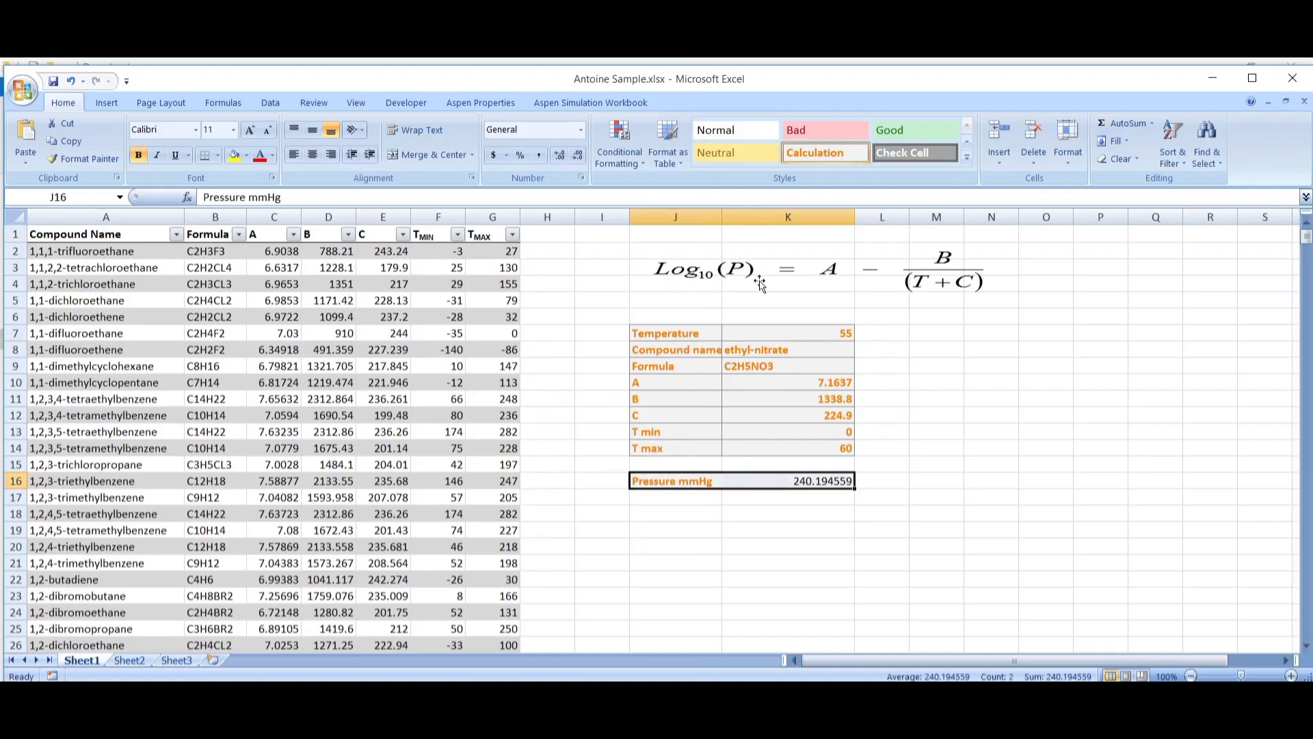
left_click(838, 127)
left_click(977, 462)
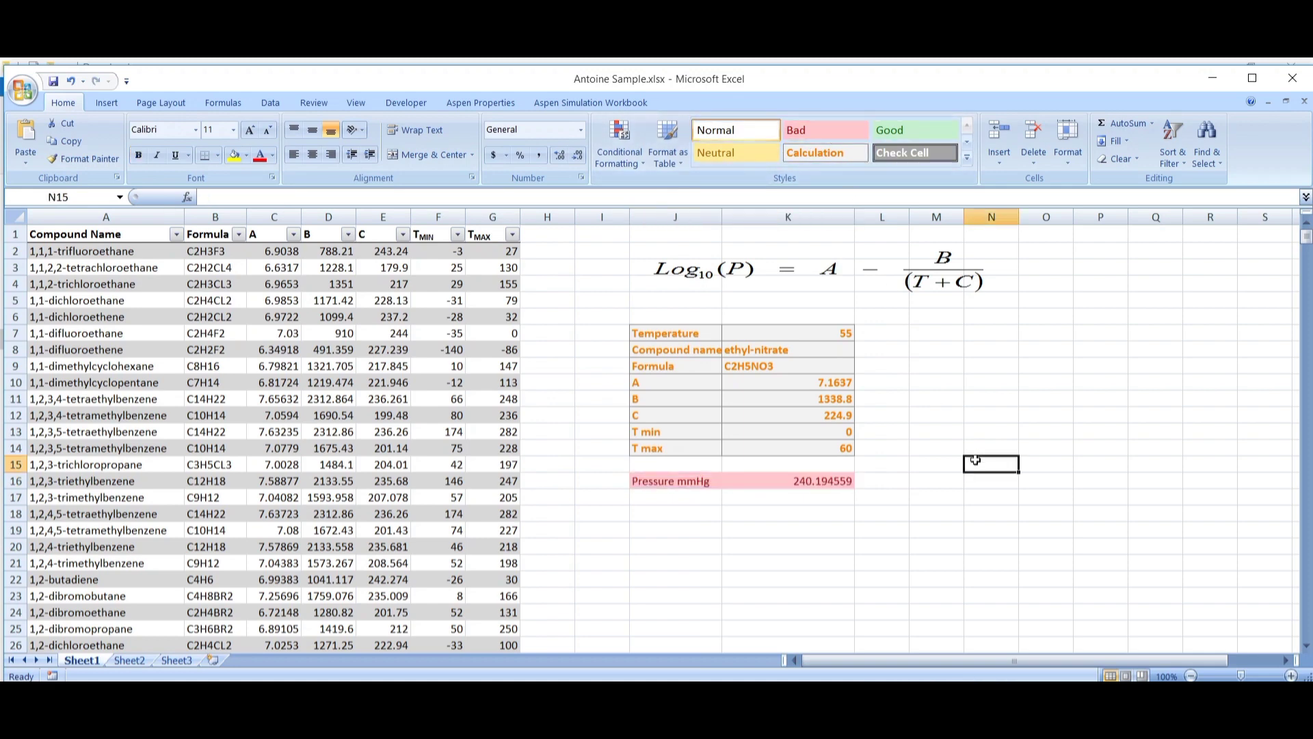
Step: Apply the green Good cell style to J16:K16 instead
left_click_drag(692, 482, 759, 482)
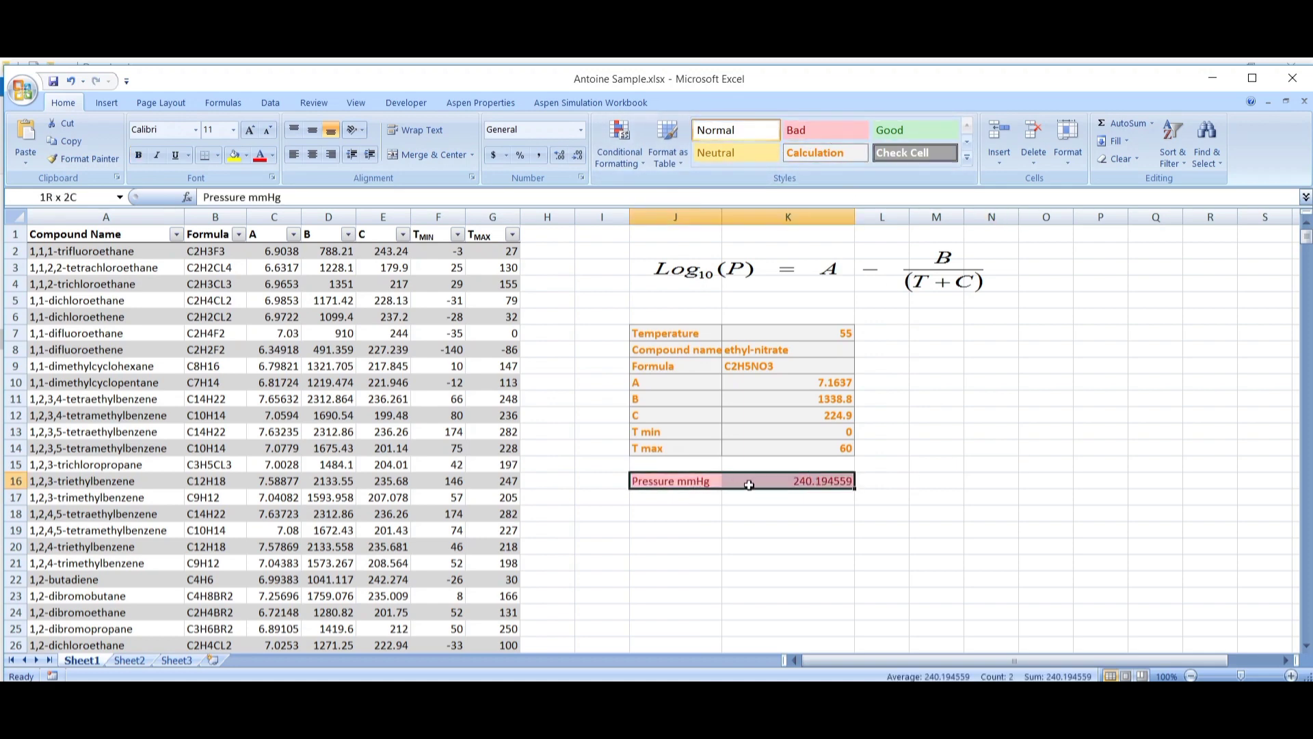
left_click(900, 130)
left_click(1005, 364)
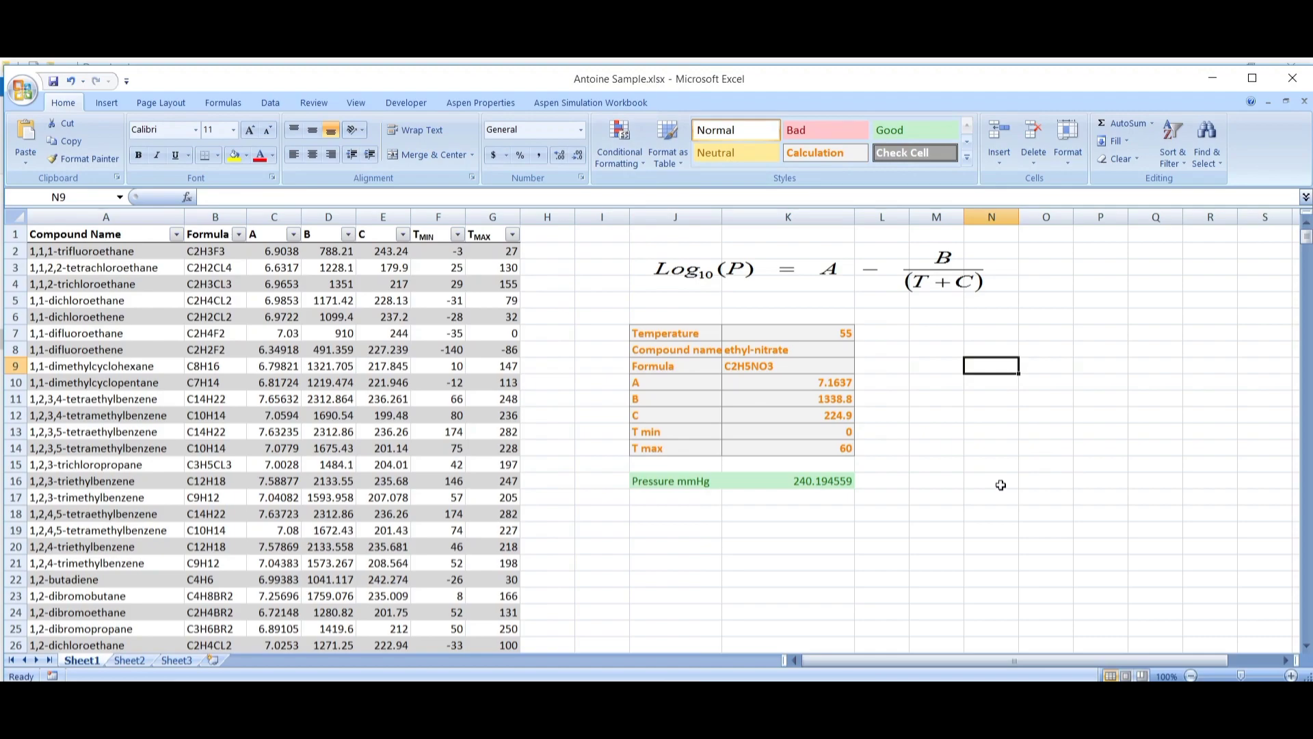